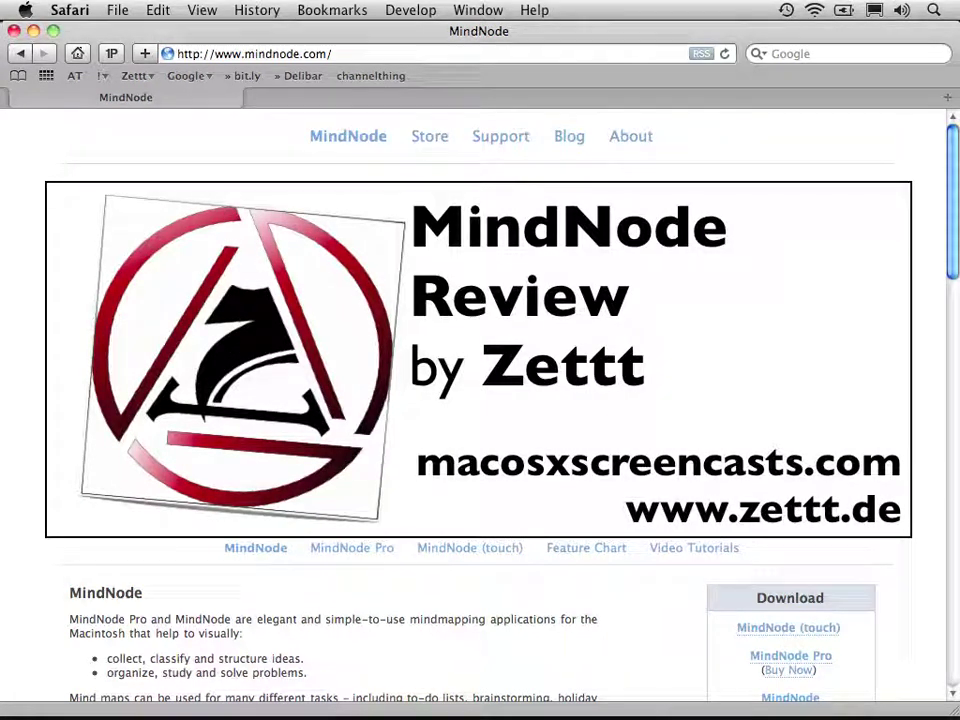
pyautogui.doubleClick(299, 50)
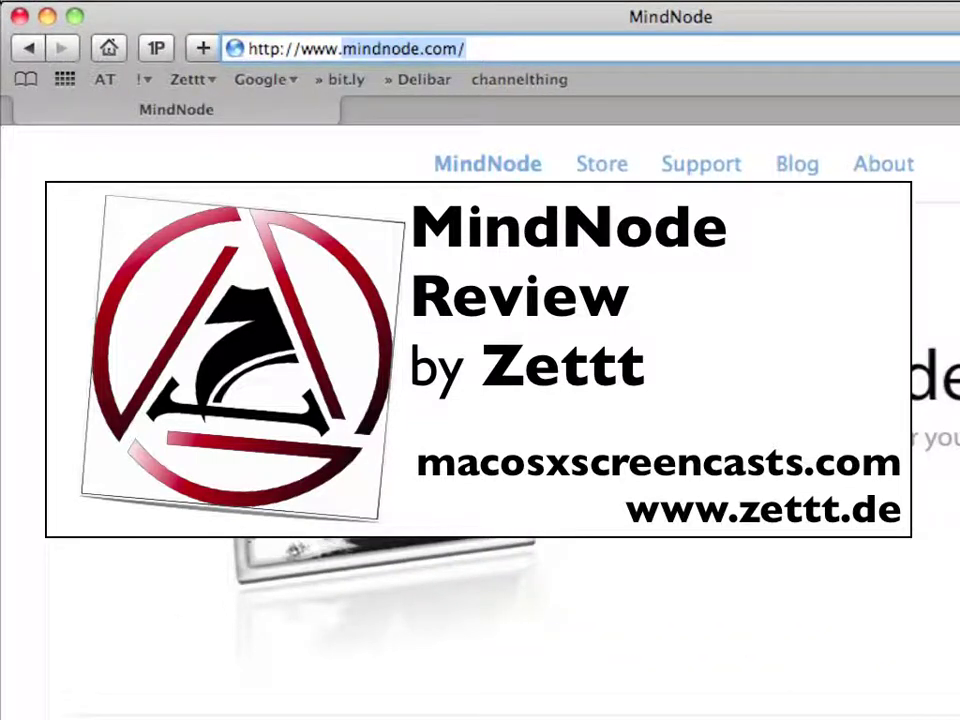
pyautogui.press('Return')
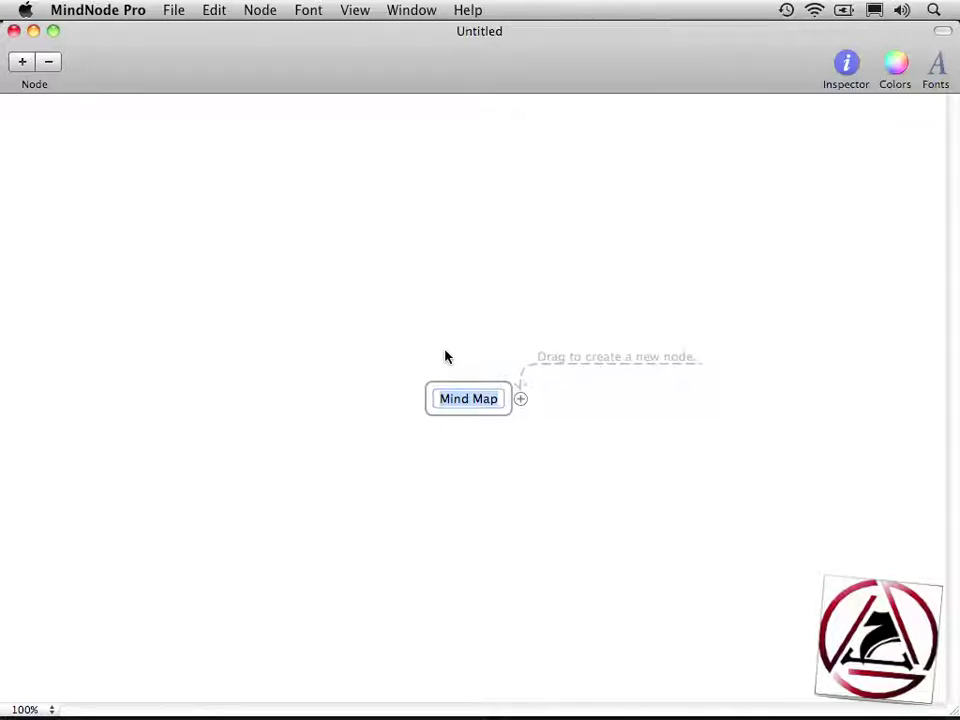
# Step: Name the central node of the new mind map "MindNode Review"
pyautogui.write('MindN')
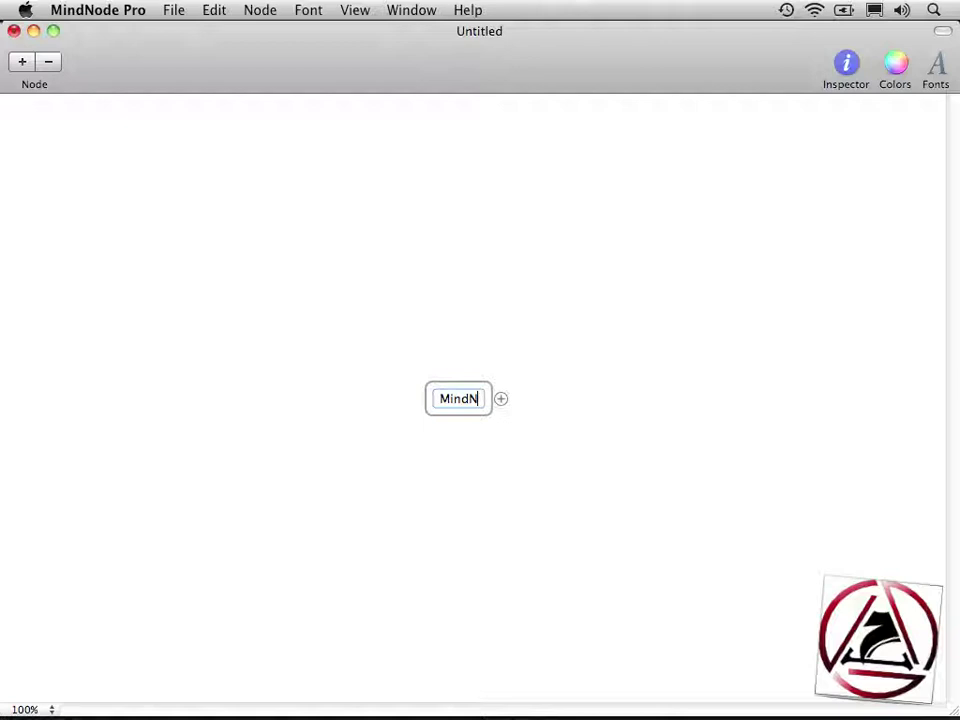
pyautogui.write('ode Review')
pyautogui.press('Return')
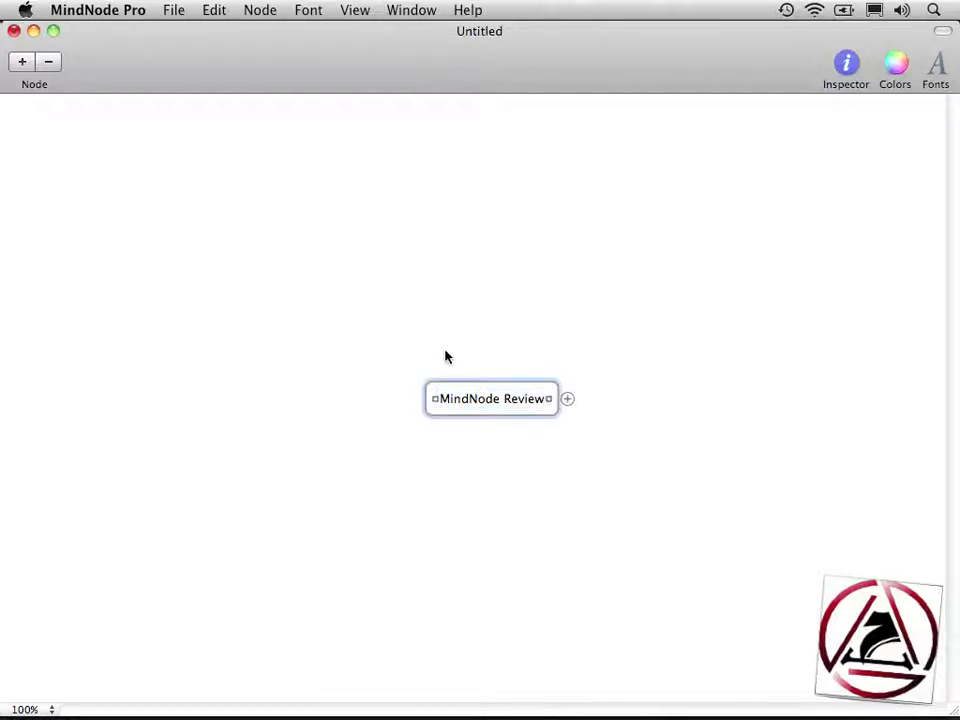
# Step: Add a main branch above and beside the central node and name it "Basic (What is a Mindmap?)"
pyautogui.moveTo(567, 400); pyautogui.dragTo(637, 296)
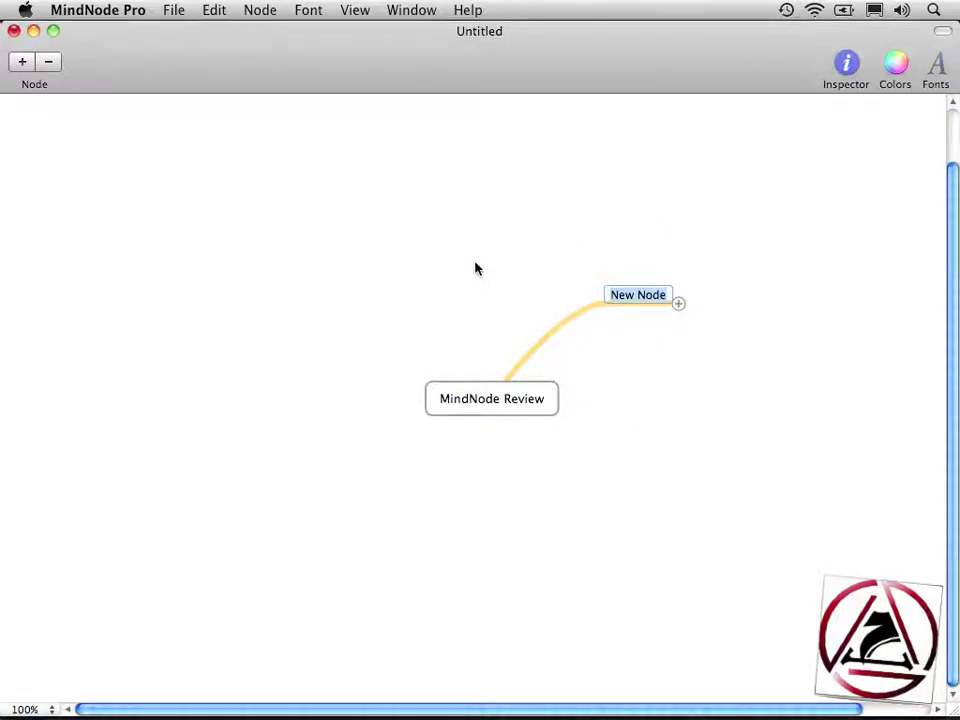
pyautogui.write('Basic ')
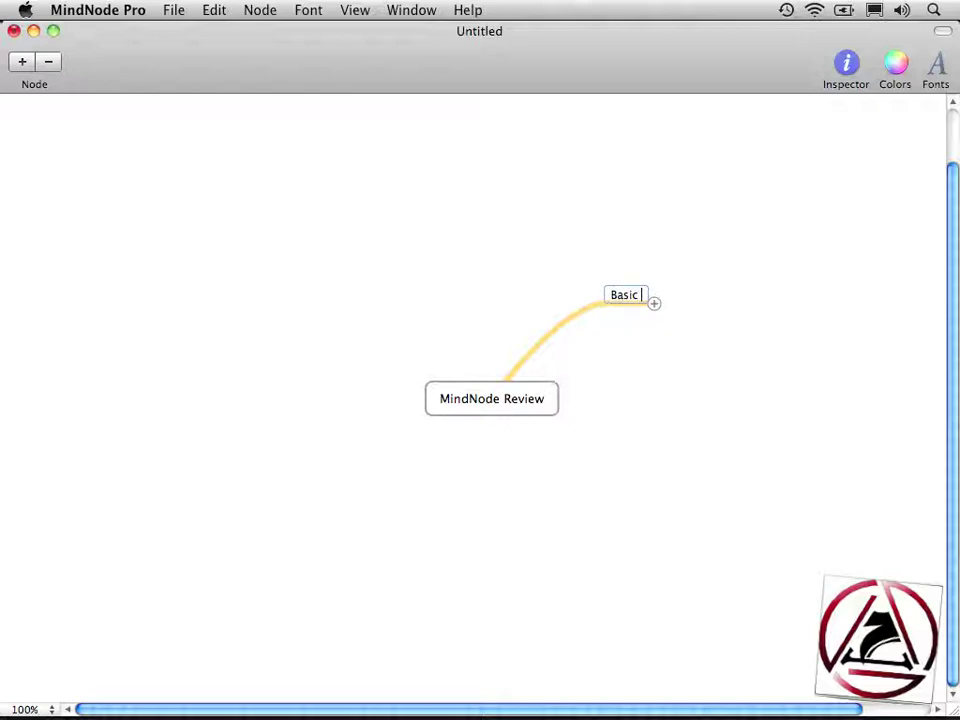
pyautogui.write('(What is')
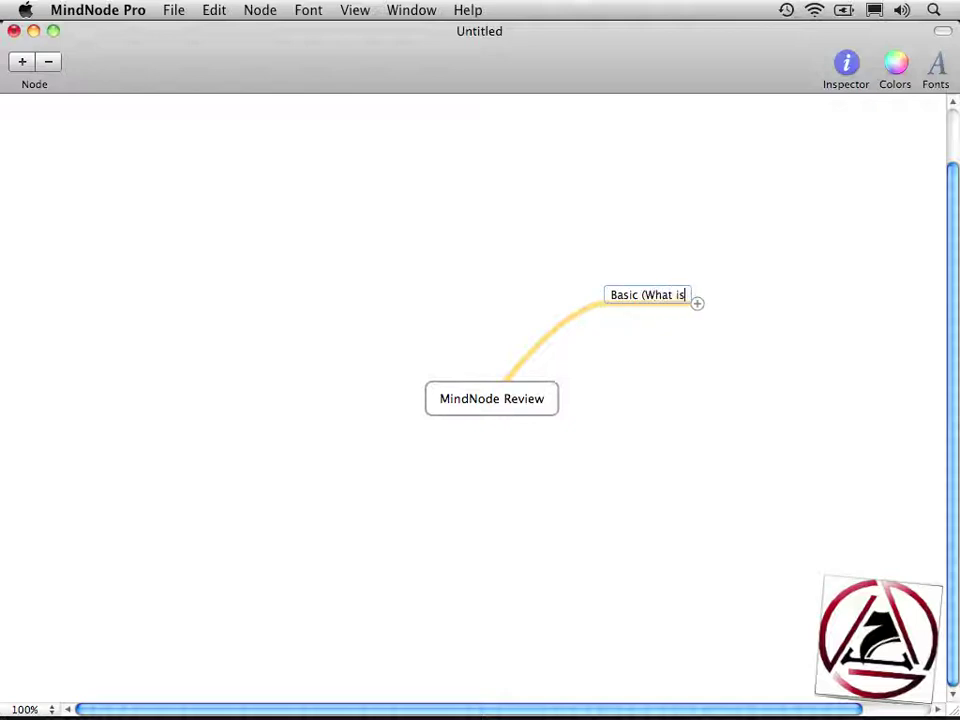
pyautogui.write(' a Mindmap?')
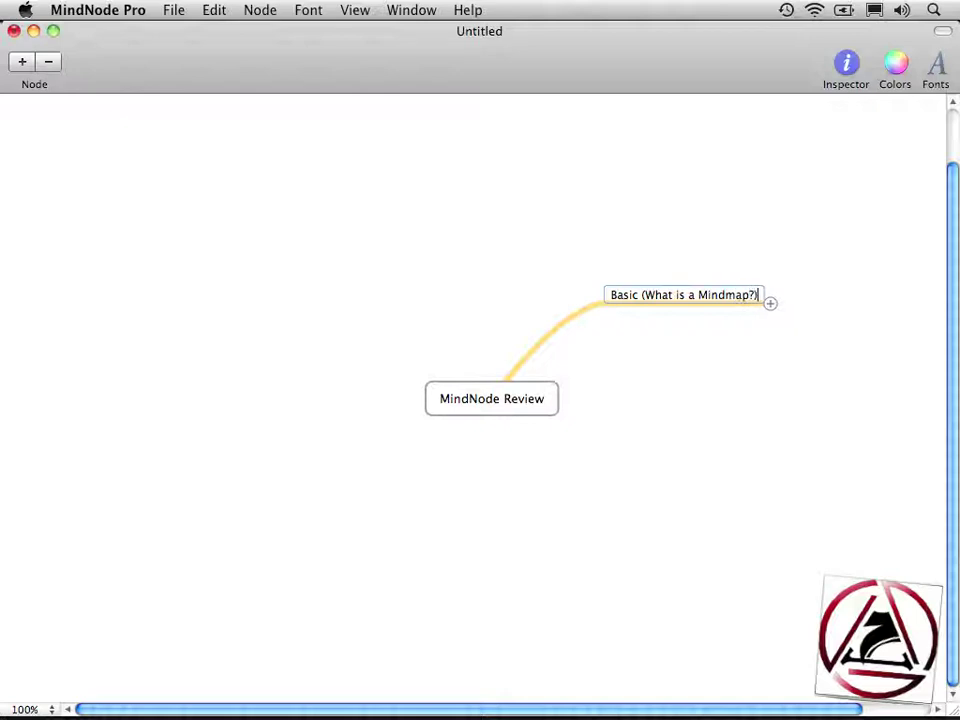
pyautogui.press('Return')
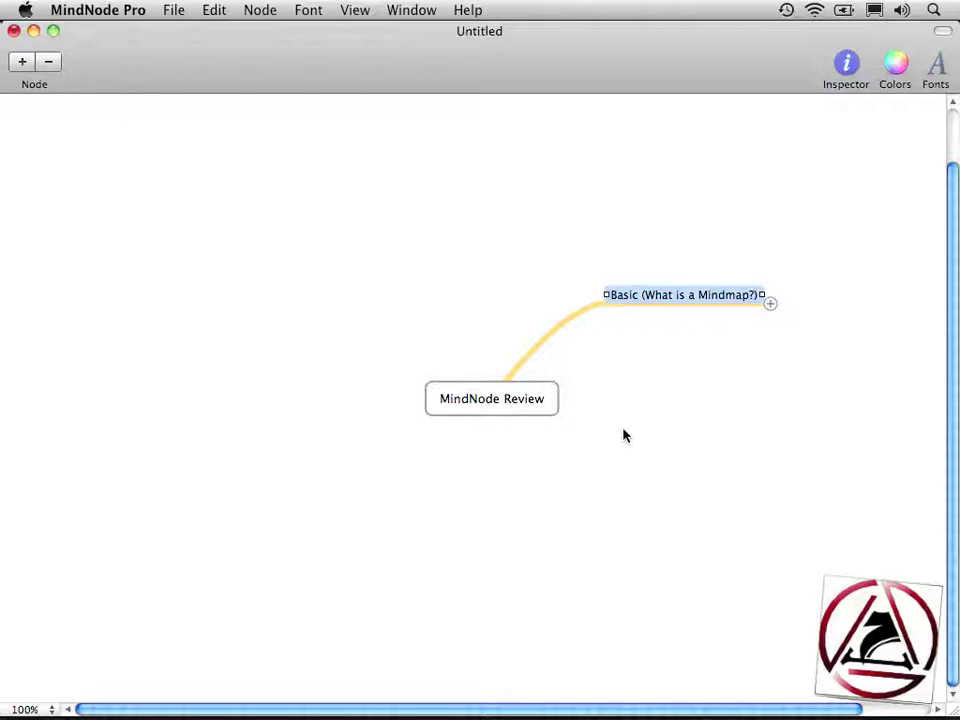
# Step: Add a new child node to the "Basic (What is a Mindmap?)" branch
pyautogui.hscroll(3, 623, 435)
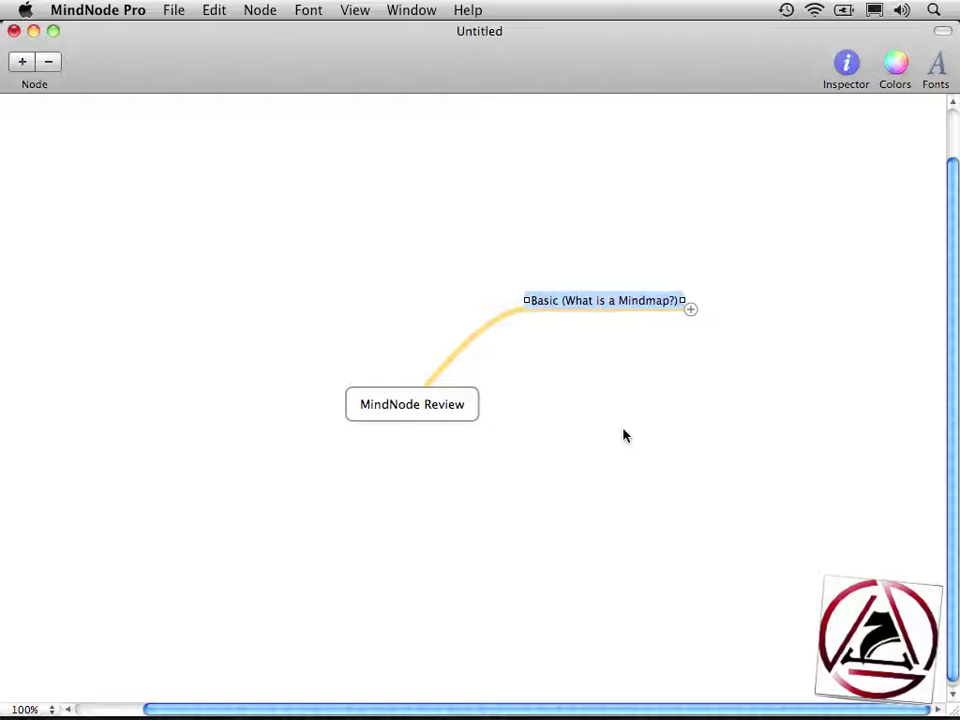
pyautogui.press('super+Return')
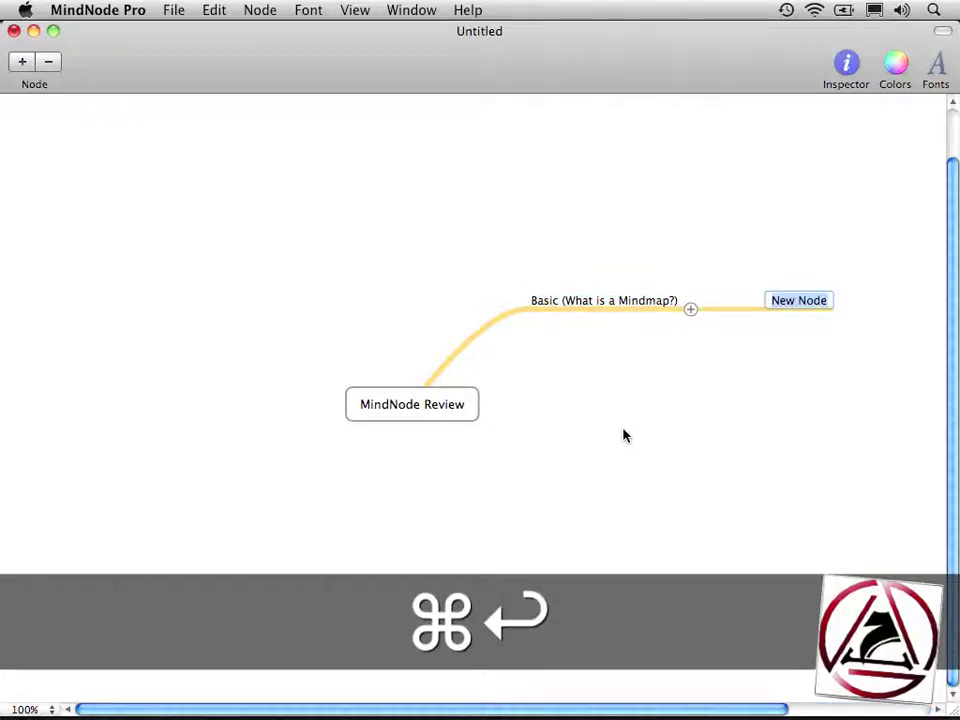
# Step: Review the keyboard shortcuts for creating and editing nodes in the preferences, then close them
pyautogui.press('super+comma')
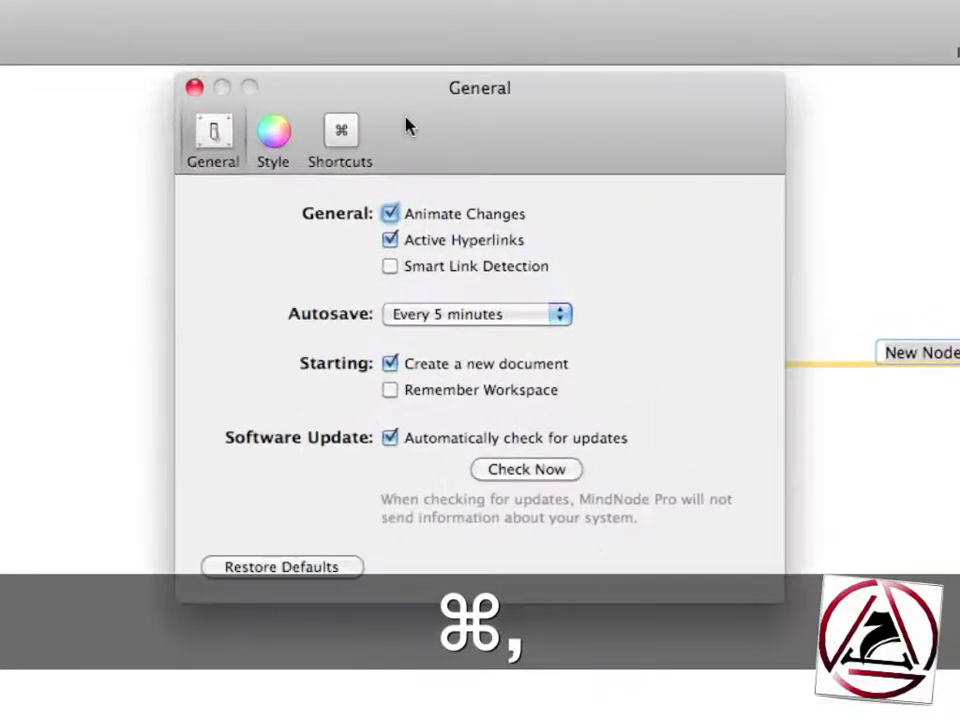
pyautogui.click(320, 126)
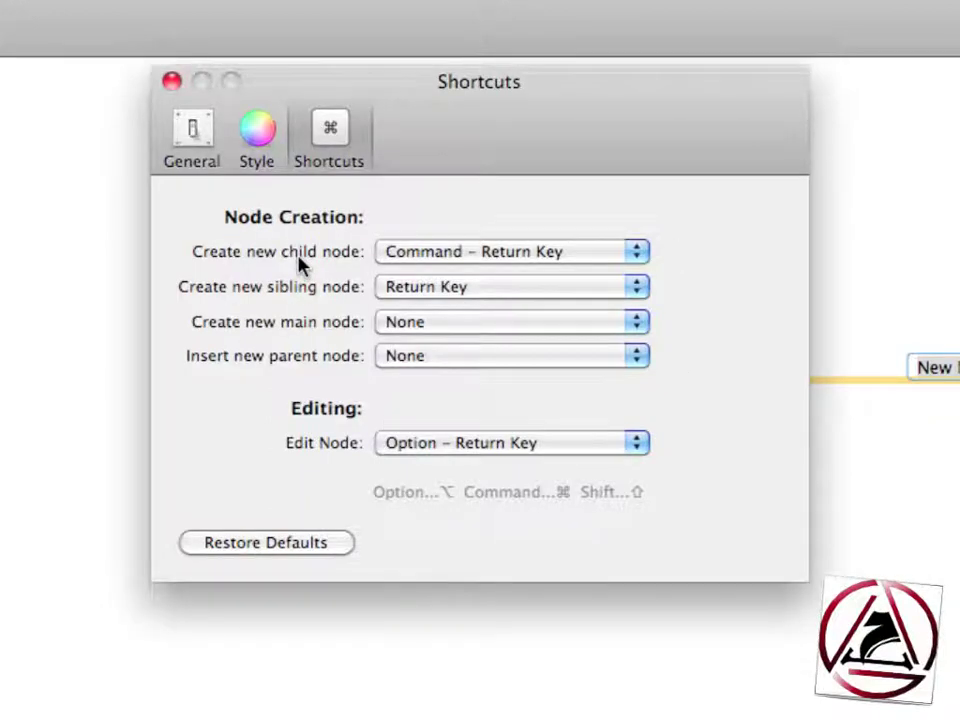
pyautogui.press('super+w')
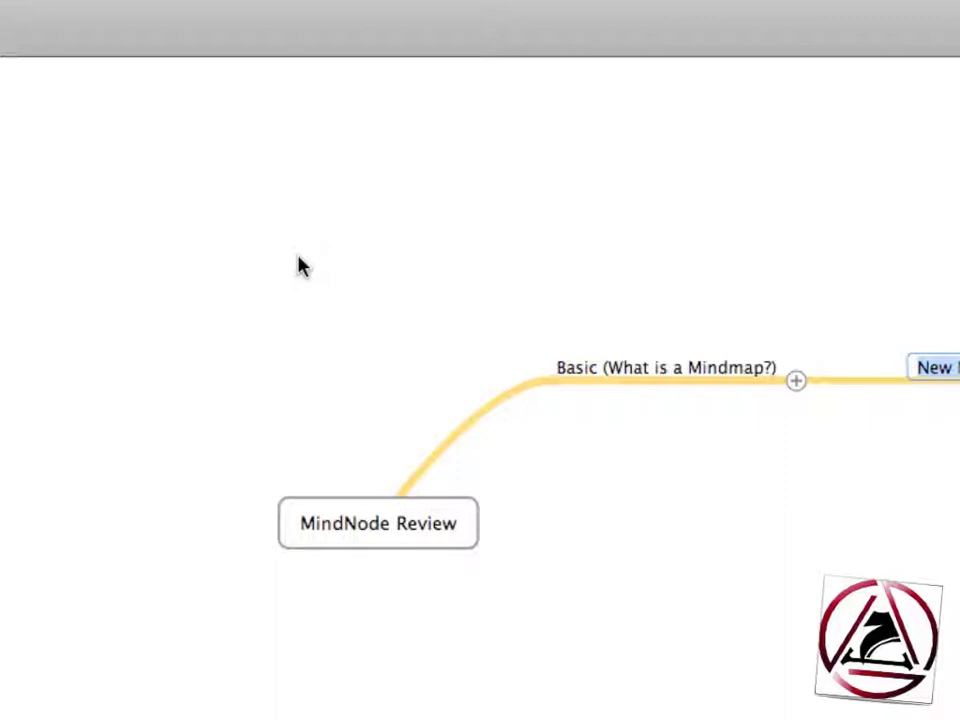
# Step: Name the new child node of the "Basic" branch "Working with a Mindmap"
pyautogui.write('Working')
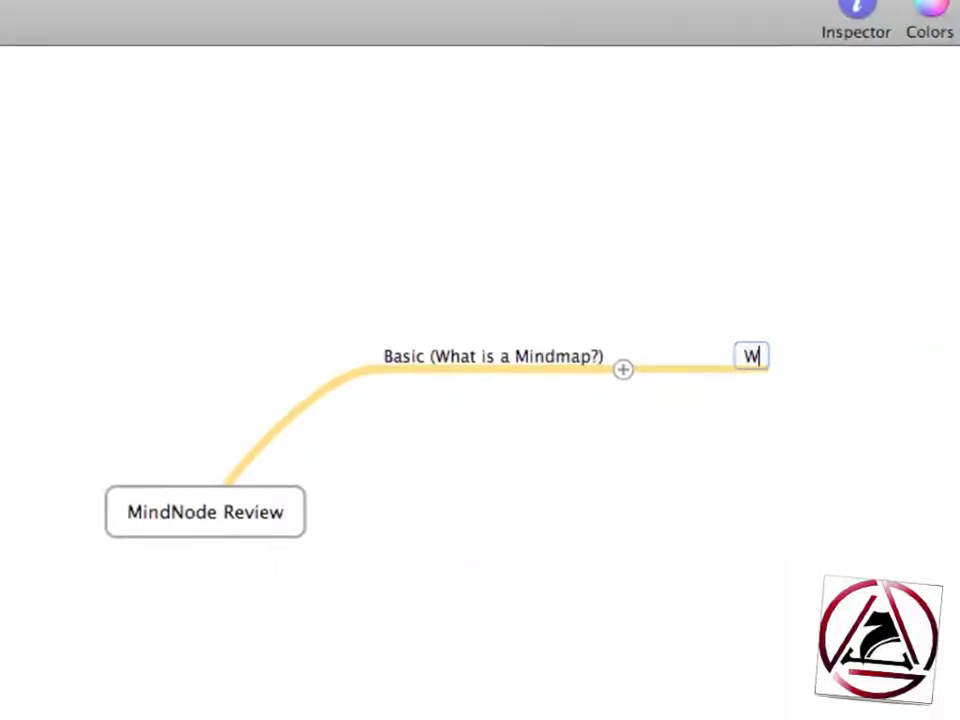
pyautogui.write(' a ')
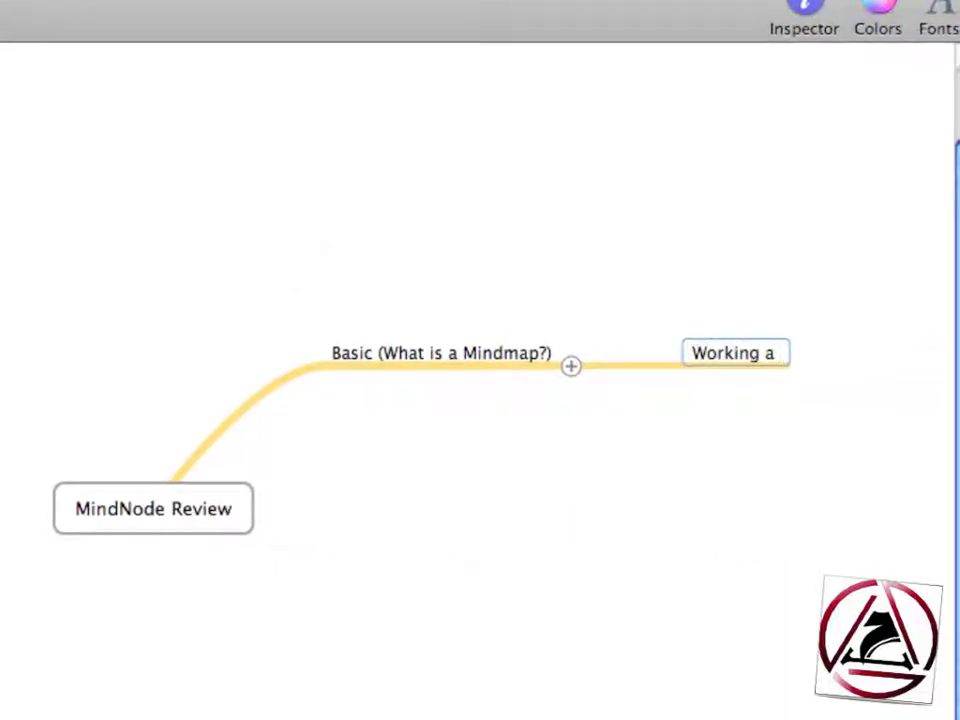
pyautogui.write('with ')
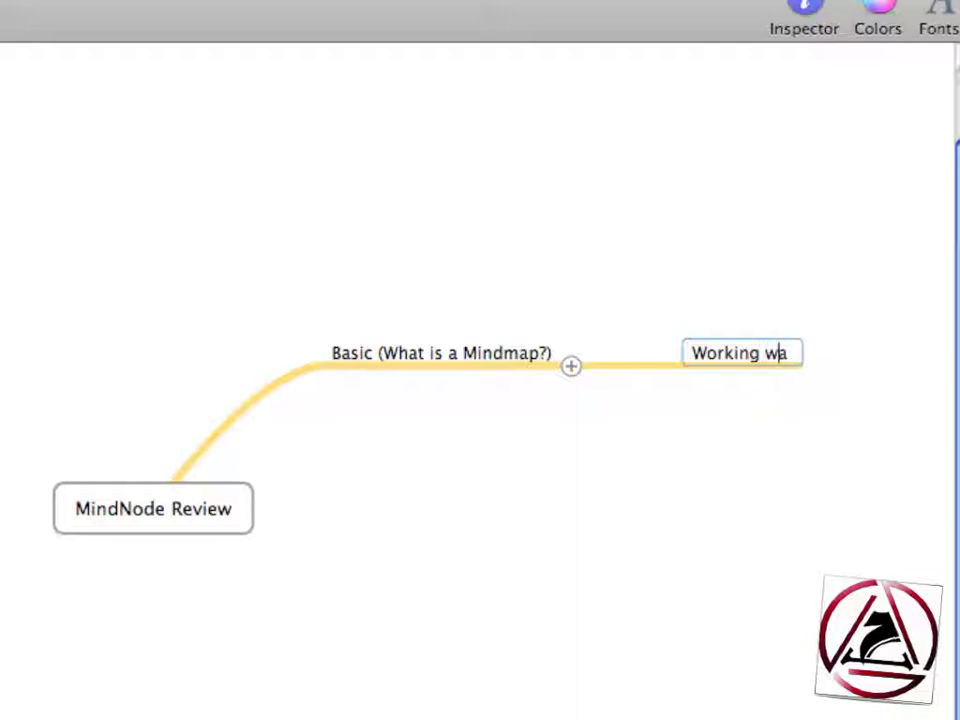
pyautogui.write('Mindmap')
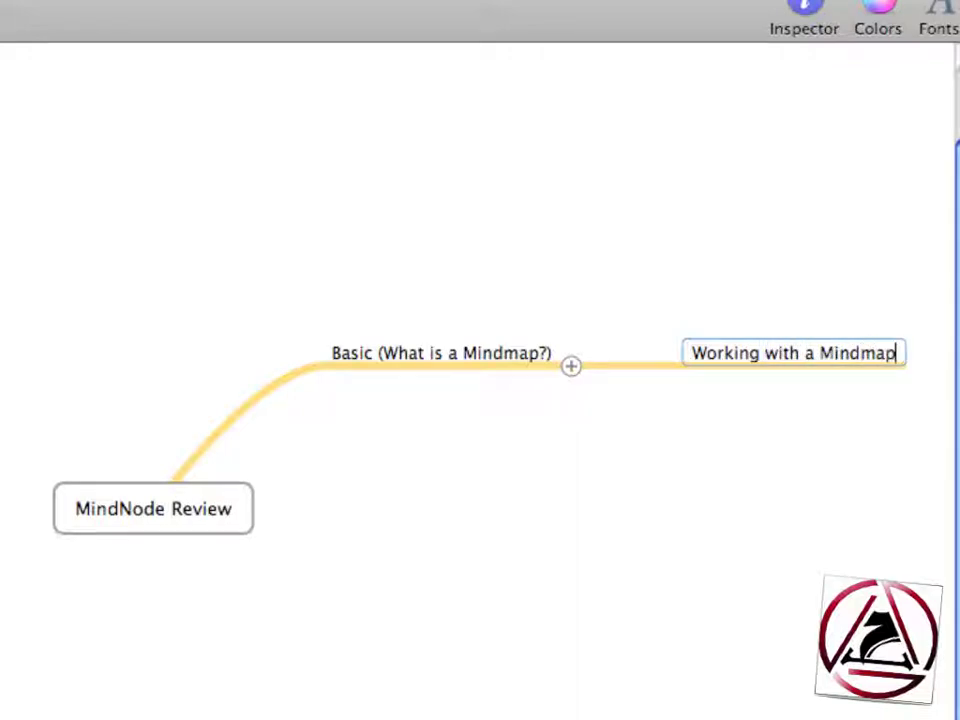
pyautogui.press('Down')
pyautogui.press('Return')
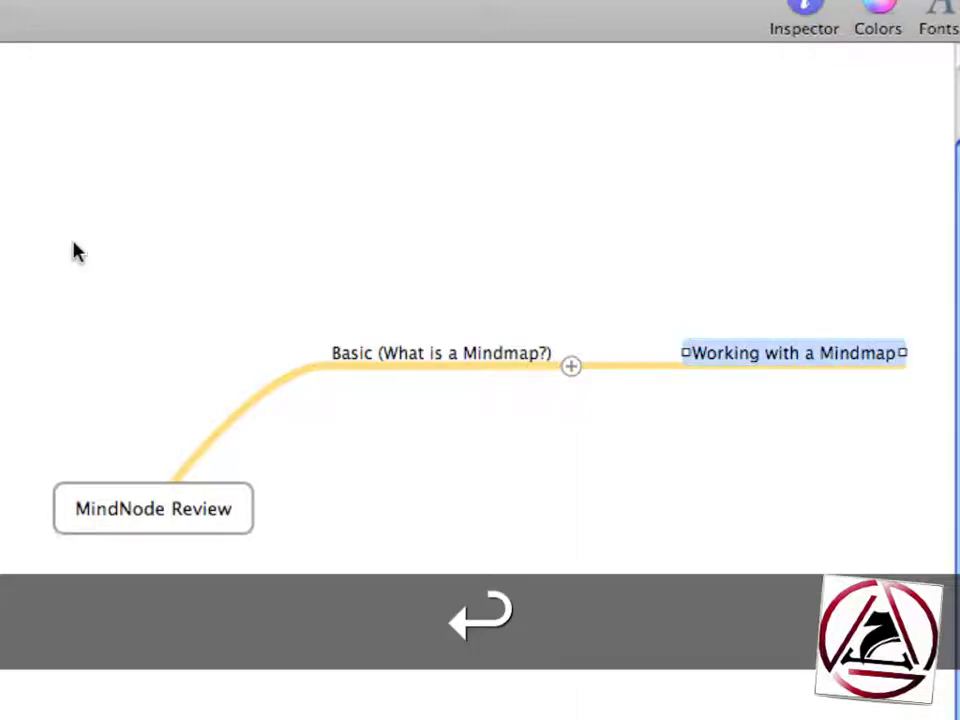
# Step: Add two sibling nodes below "Working with a Mindmap", named "Center (idea)" and "What are Nodes?"
pyautogui.press('Return')
pyautogui.write('Cente')
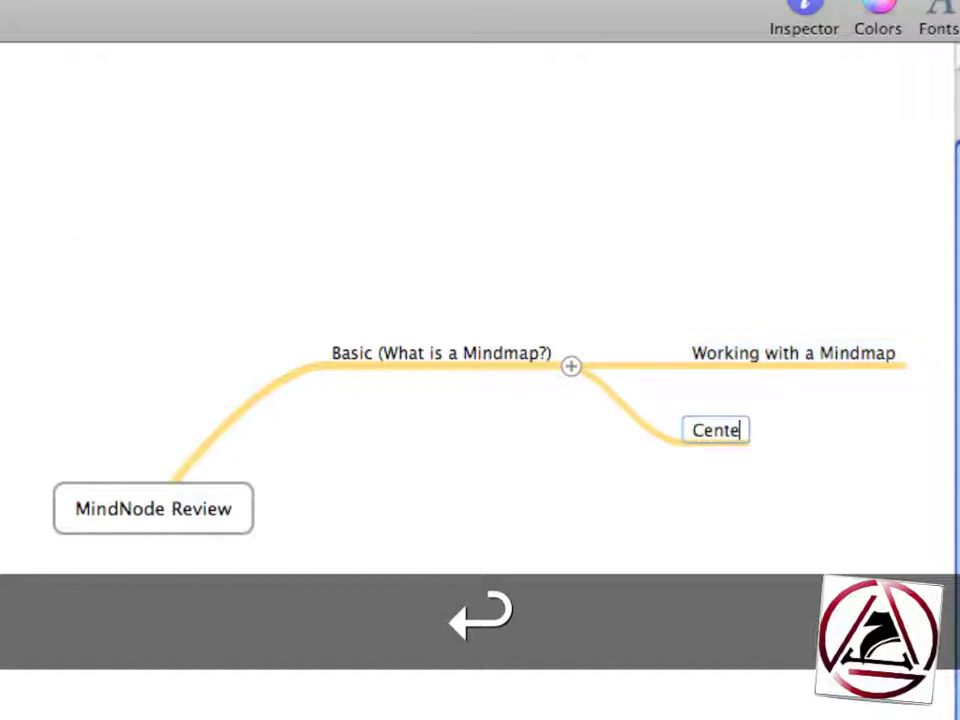
pyautogui.write('r (idea)')
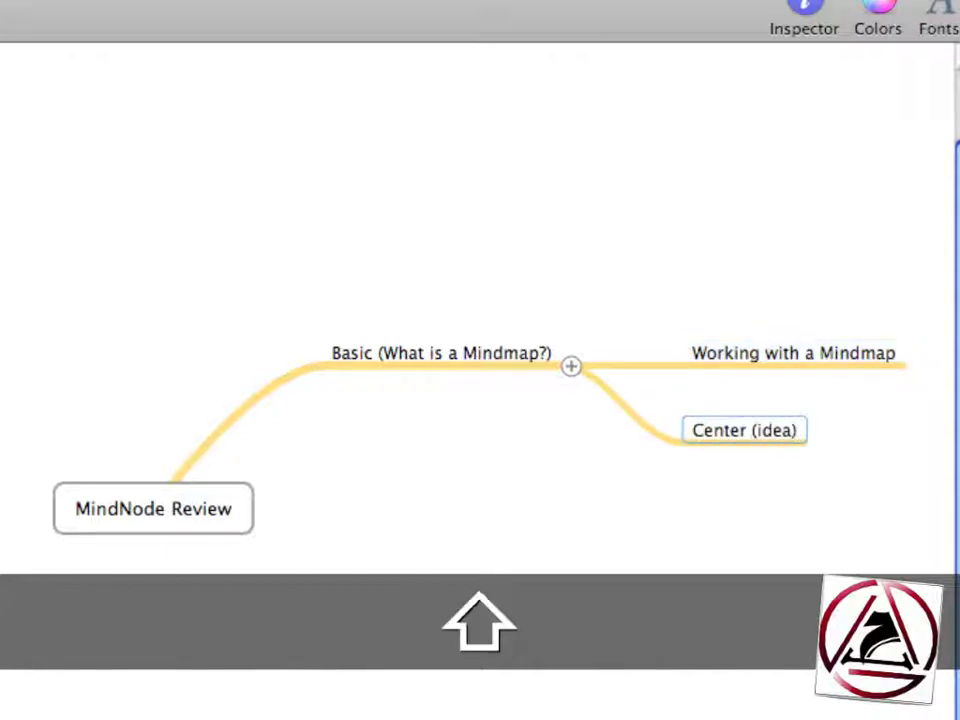
pyautogui.press('Return')
pyautogui.press('Return')
pyautogui.write('What')
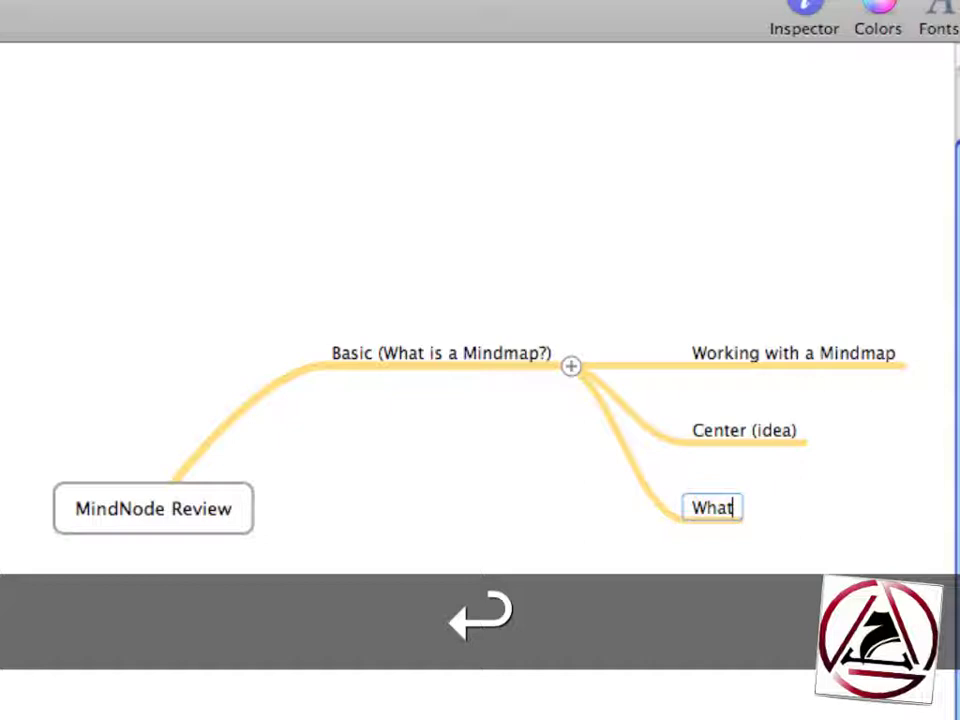
pyautogui.write(' are Nodes?')
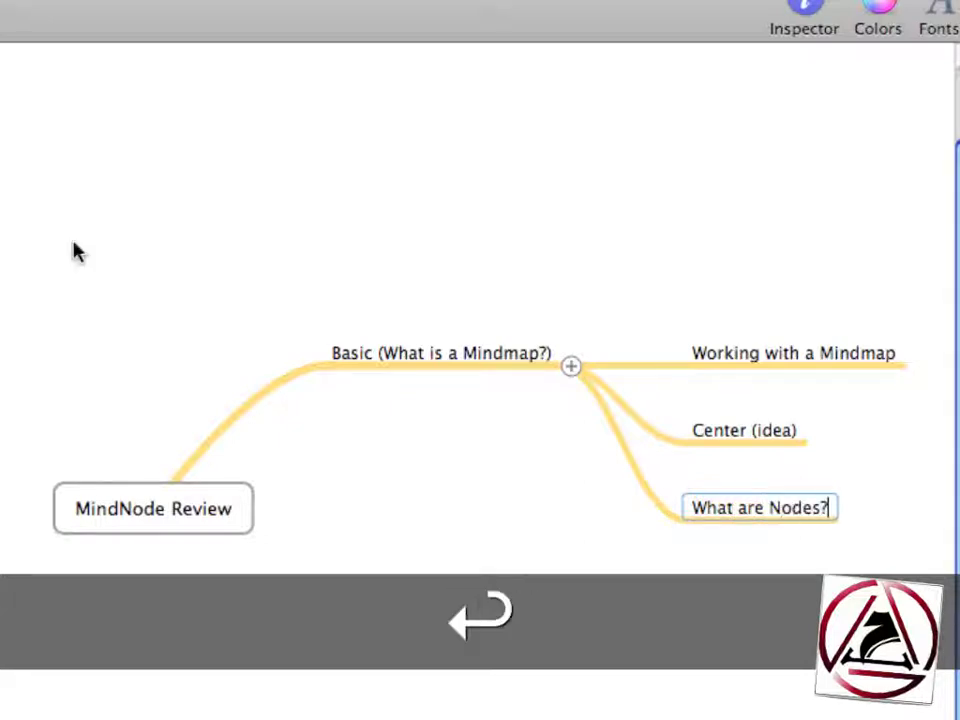
pyautogui.press('Return')
# Step: Add another sibling node below "What are Nodes?" and name it "Keyboard Shortcuts"
pyautogui.press('Return')
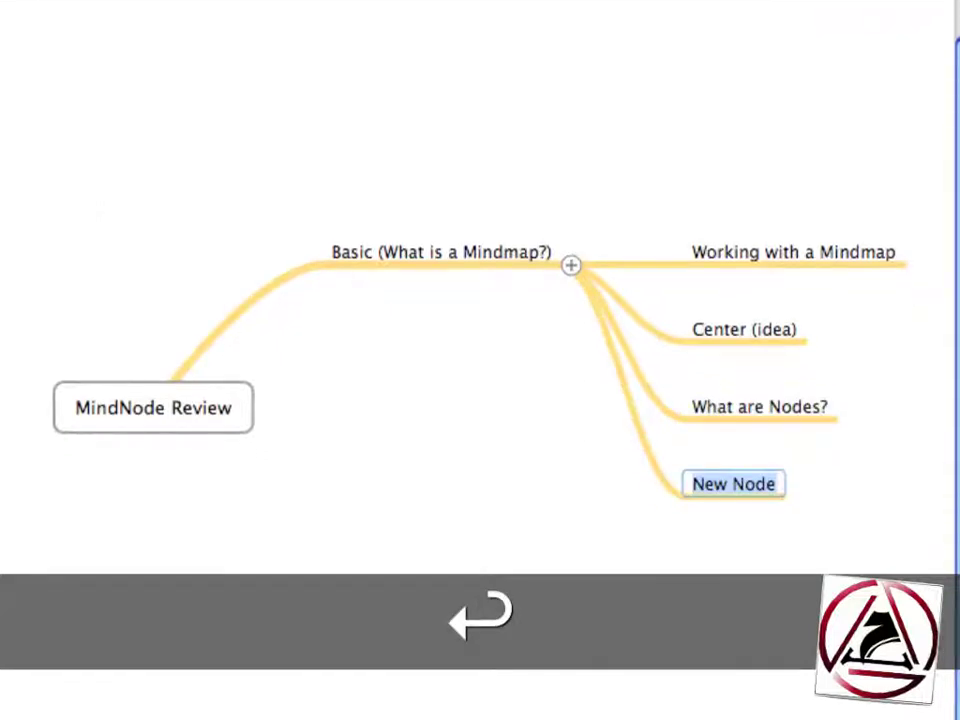
pyautogui.write('Keyboard Shortcuts')
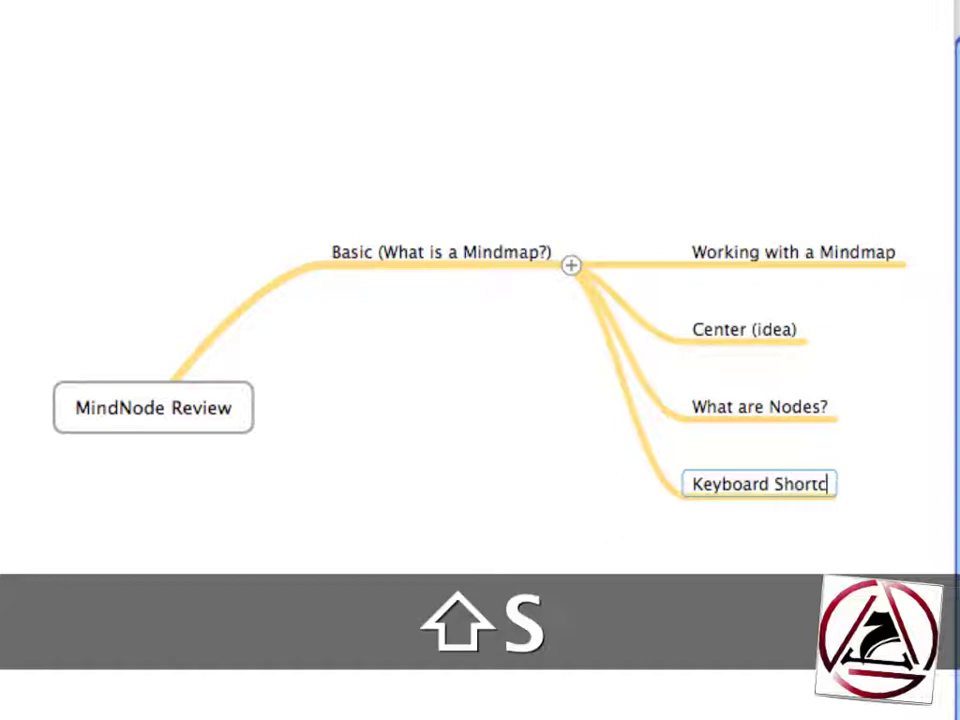
pyautogui.press('Return')
# Step: Add a child node to "Keyboard Shortcuts" with the text "CTRL+RETURN to create new child nodes"
pyautogui.press('super+Return')
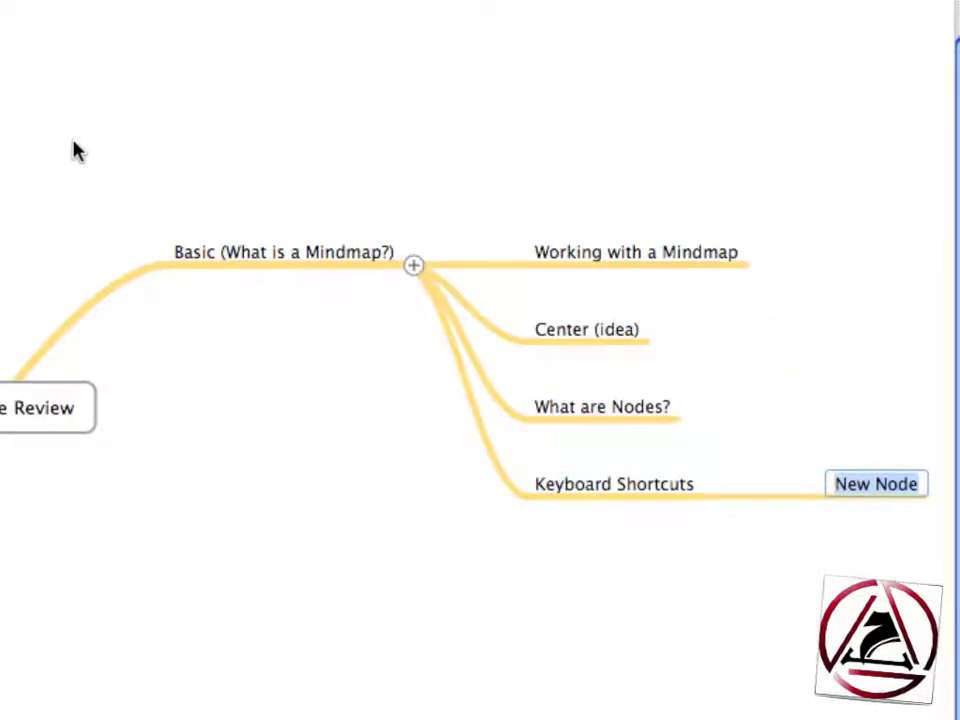
pyautogui.write('CTRL+')
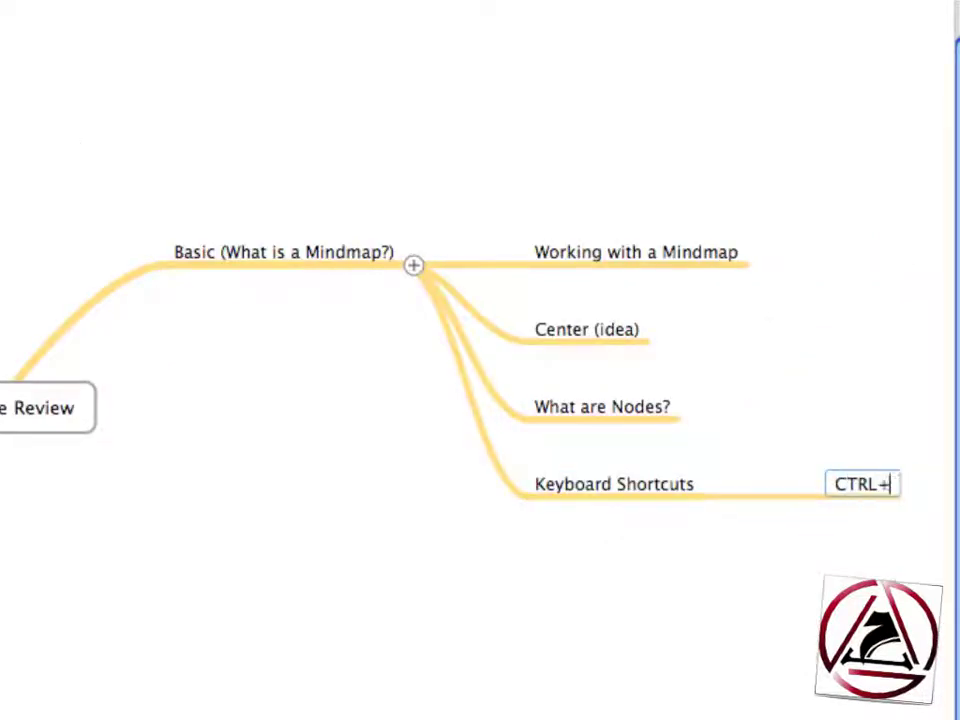
pyautogui.write('RETURN to create new ')
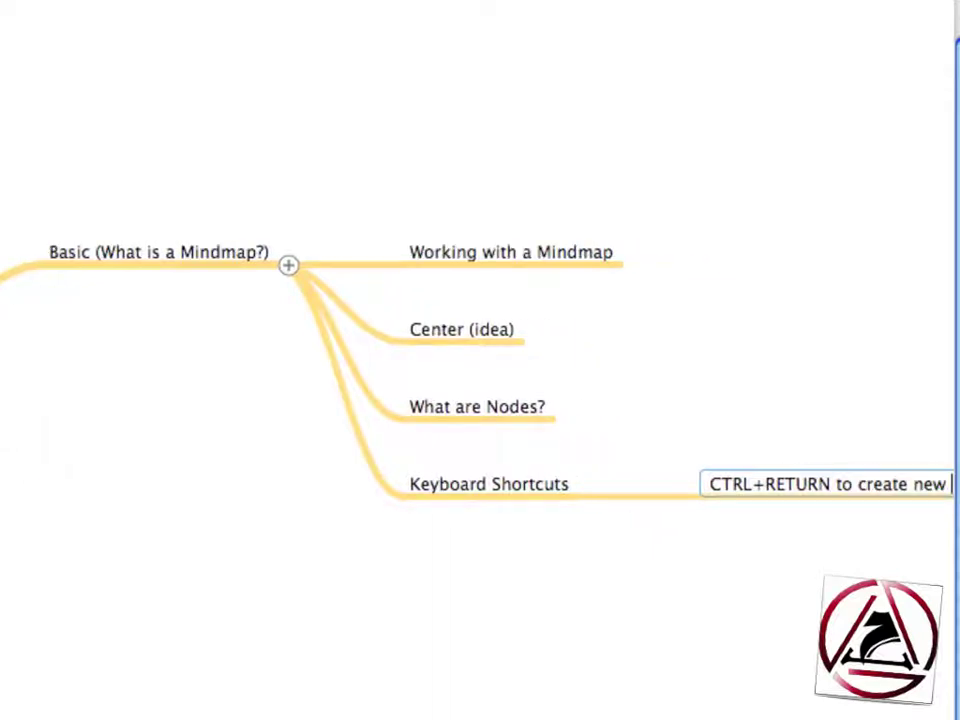
pyautogui.write('child nodes')
pyautogui.press('Return')
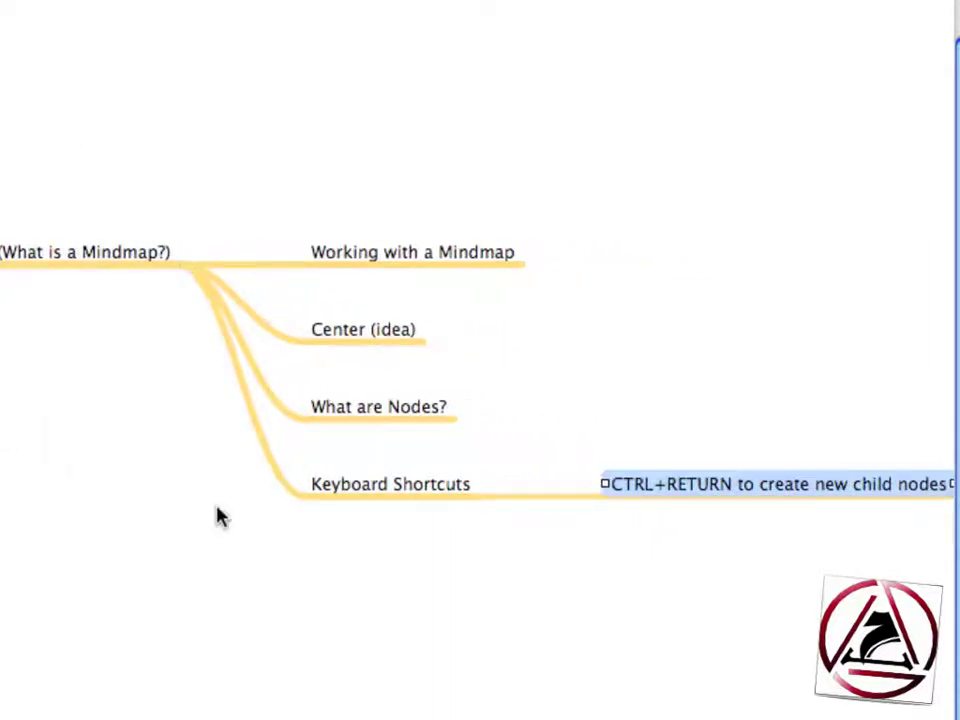
# Step: Add two child nodes to "What are Nodes?", named "Colors" and "Inspector", set off above and beside their parent
pyautogui.click(292, 418)
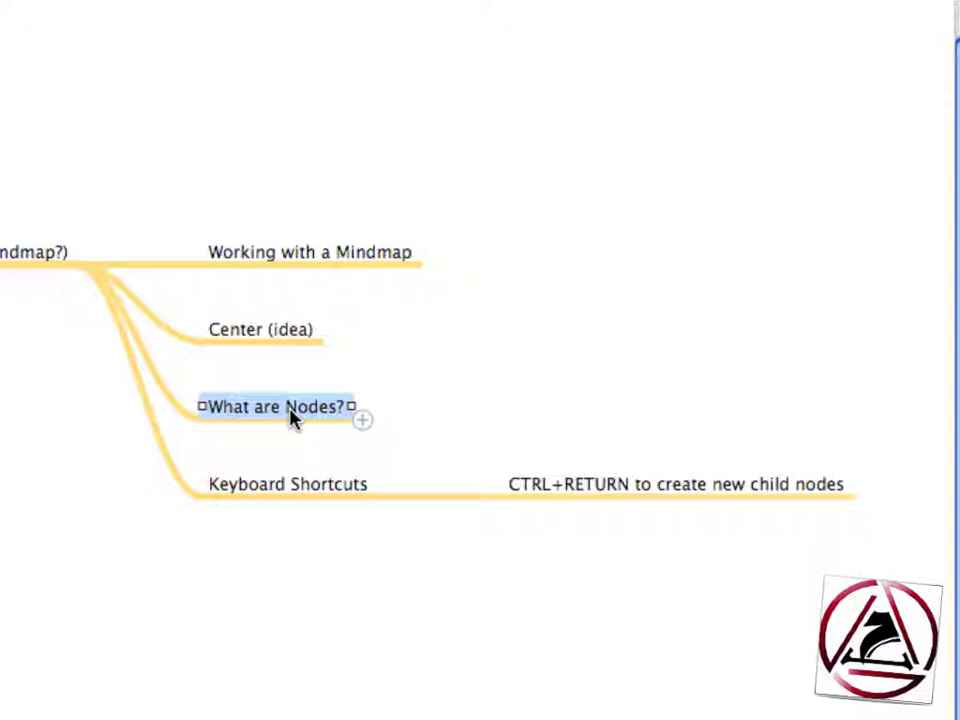
pyautogui.click(362, 420)
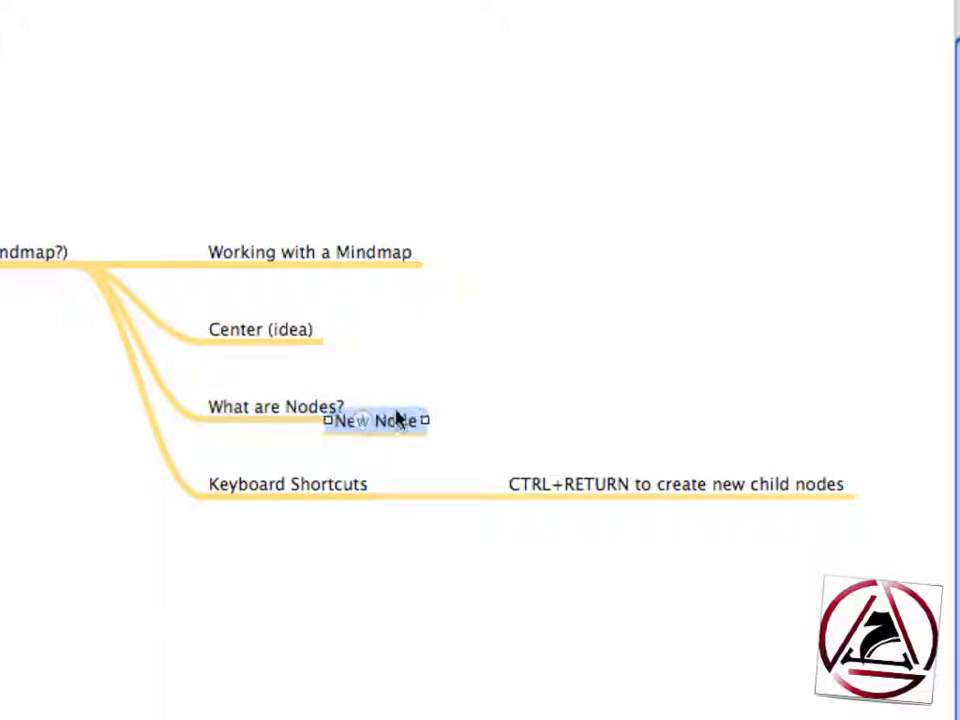
pyautogui.moveTo(399, 422); pyautogui.dragTo(543, 317)
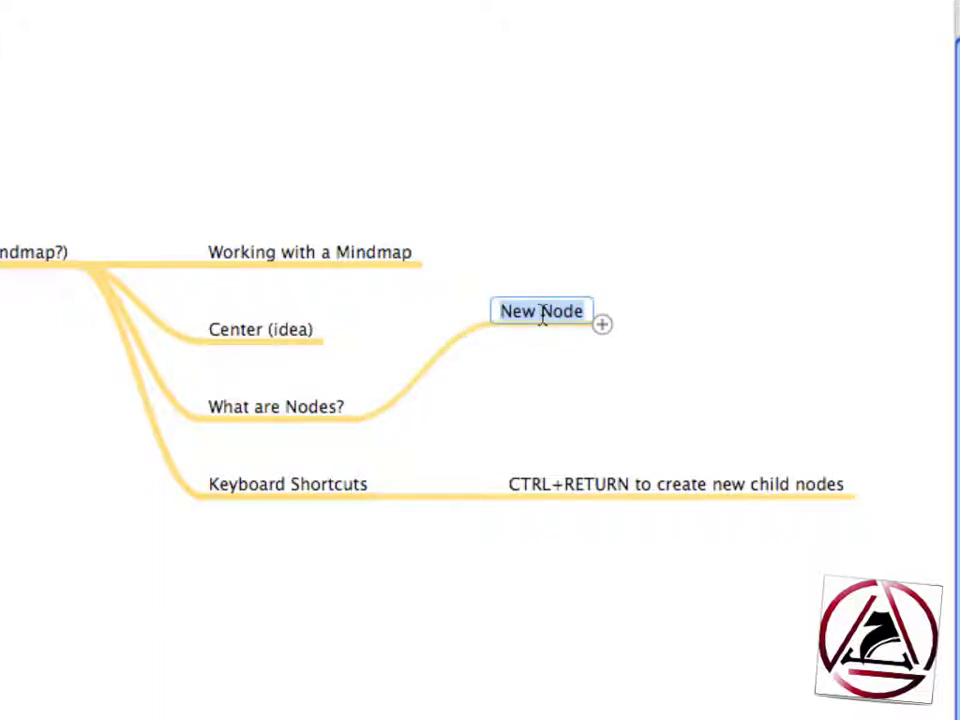
pyautogui.write('Colors')
pyautogui.press('Return')
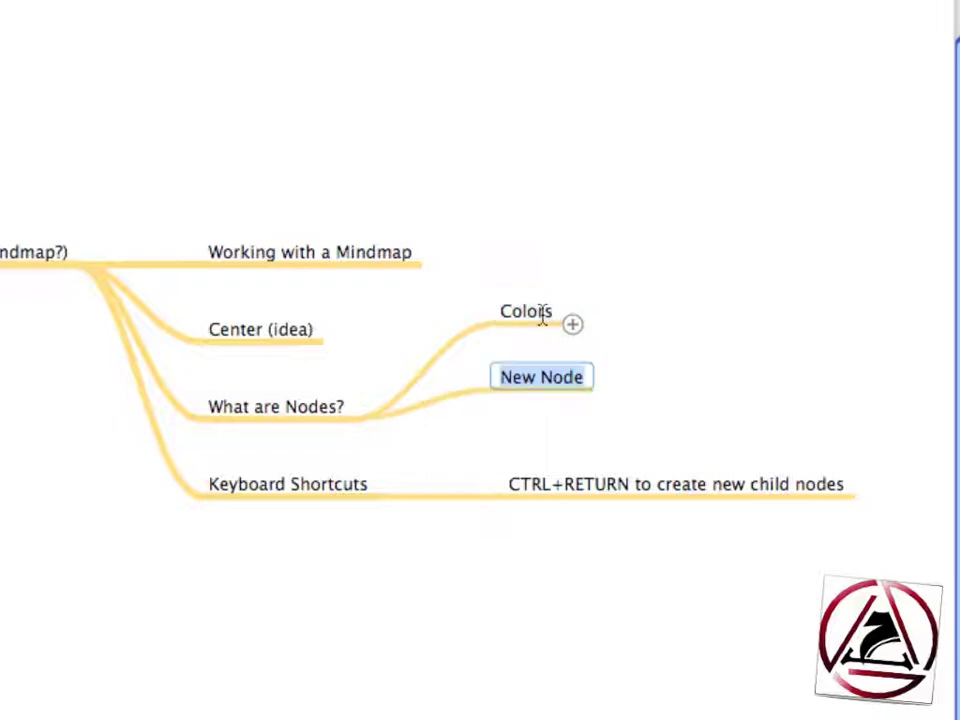
pyautogui.write('Inspector')
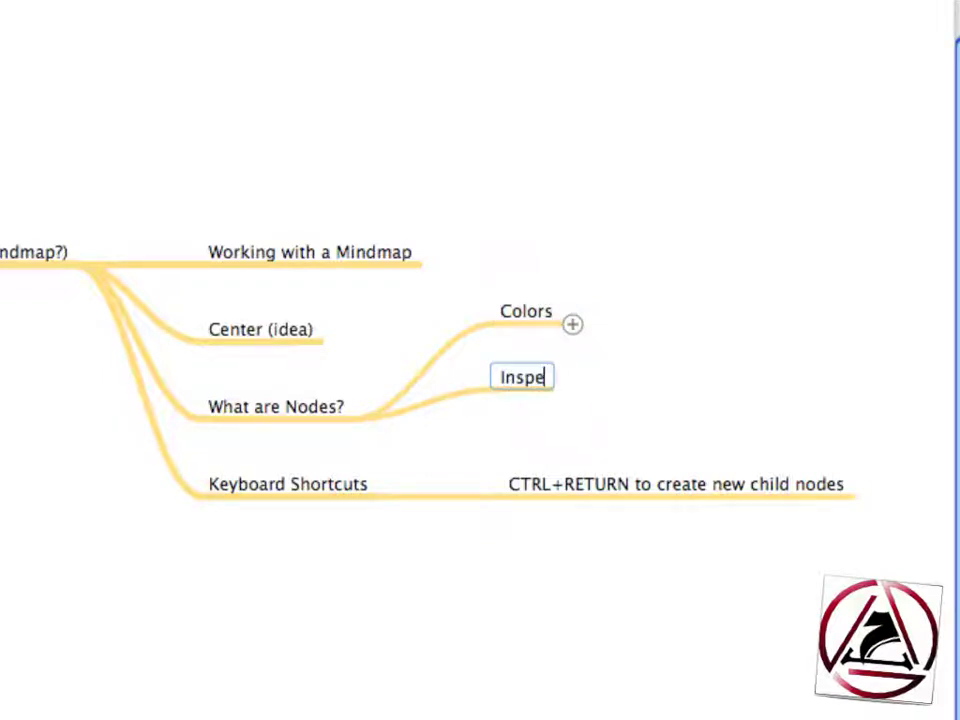
pyautogui.press('Return')
# Step: Add a sibling node below "Inspector" named "Grow Width" and deselect it
pyautogui.press('Return')
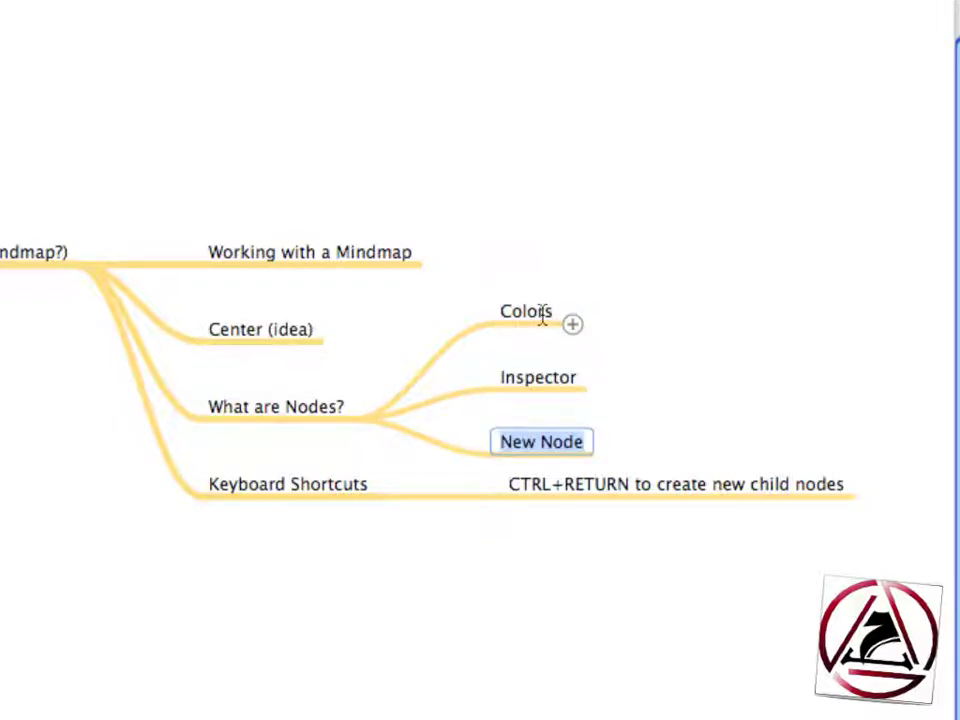
pyautogui.write('Grow Width')
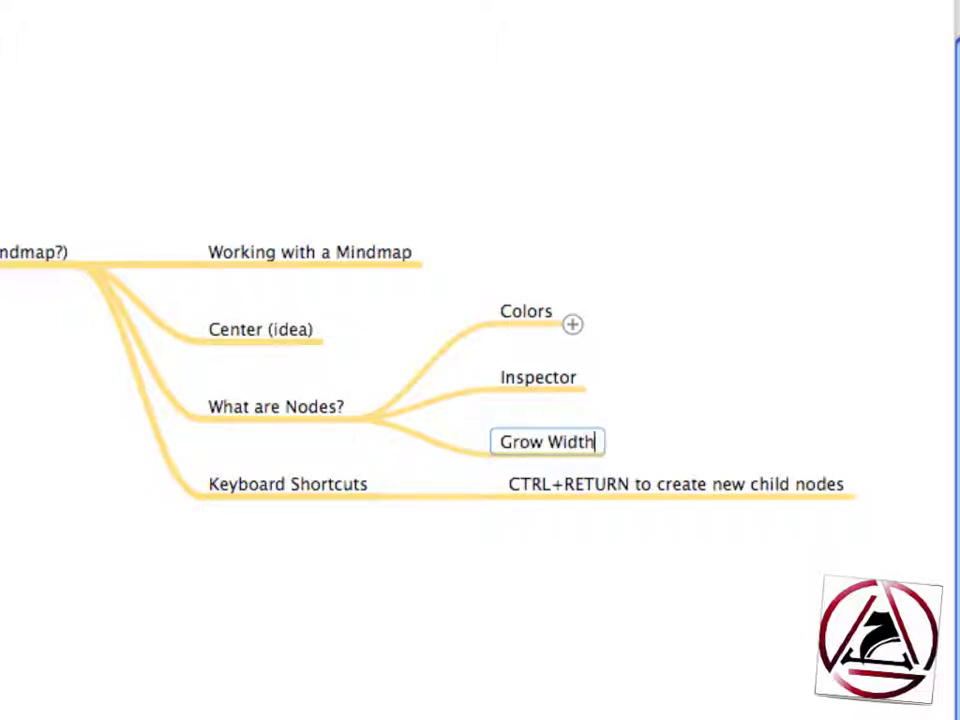
pyautogui.press('Return')
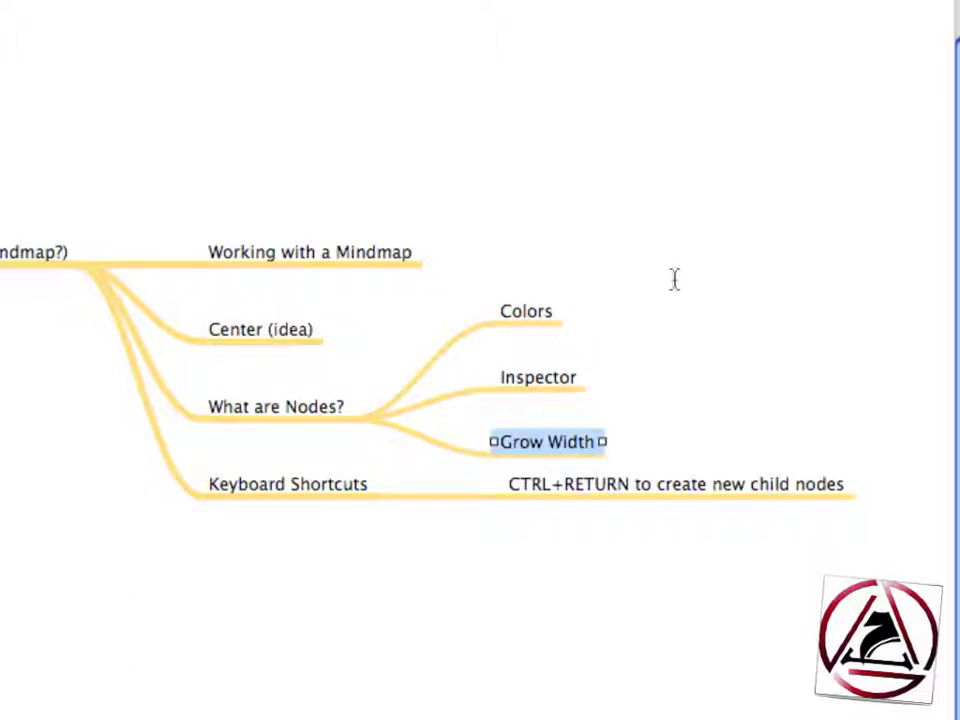
pyautogui.click(564, 617)
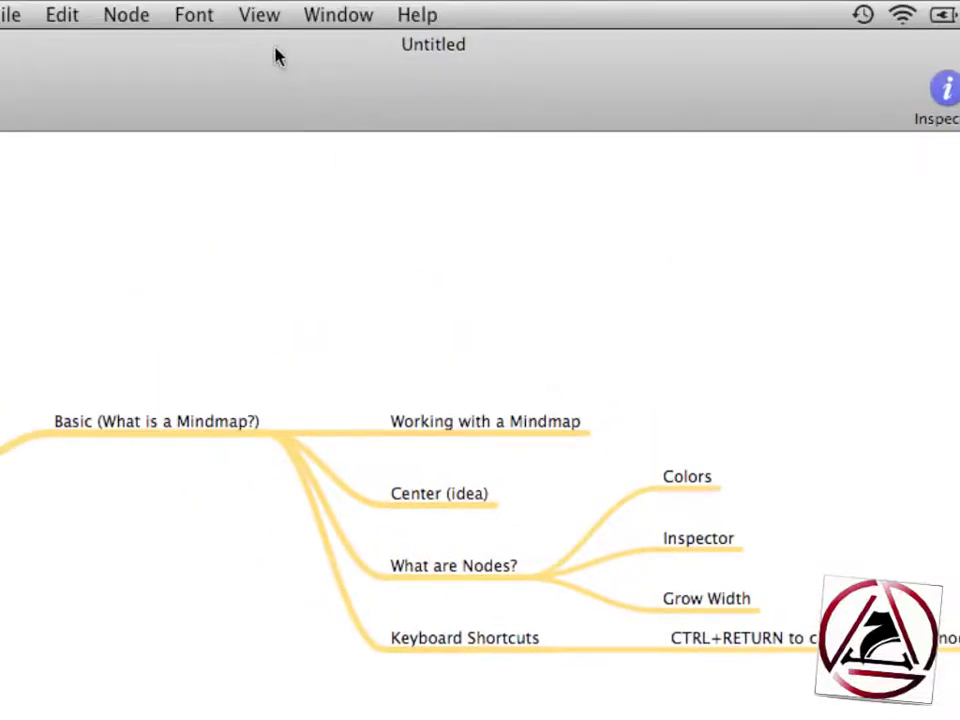
# Step: Reorganize the child nodes of the "Basic (What is a Mindmap?)" branch with Reorganize Nodes
pyautogui.click(259, 14)
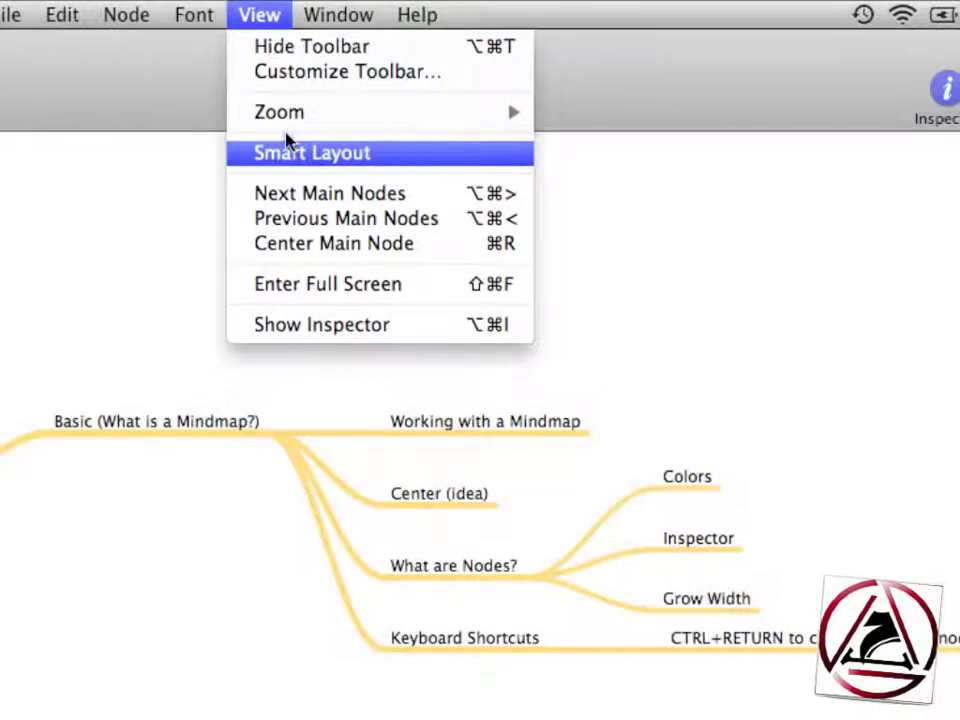
pyautogui.moveTo(48, 16)
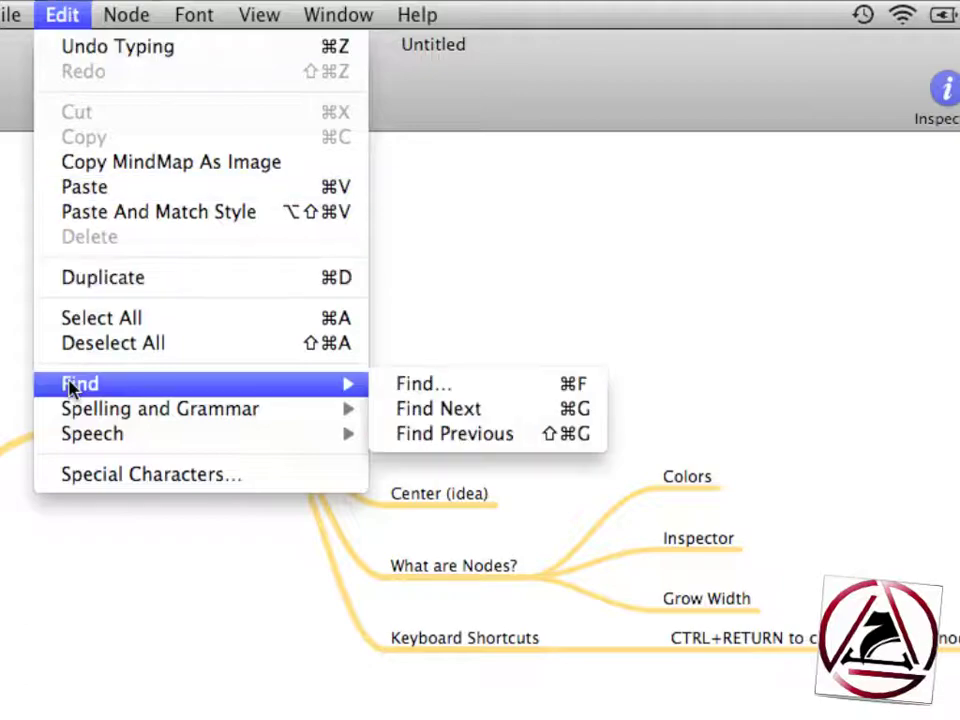
pyautogui.moveTo(124, 12)
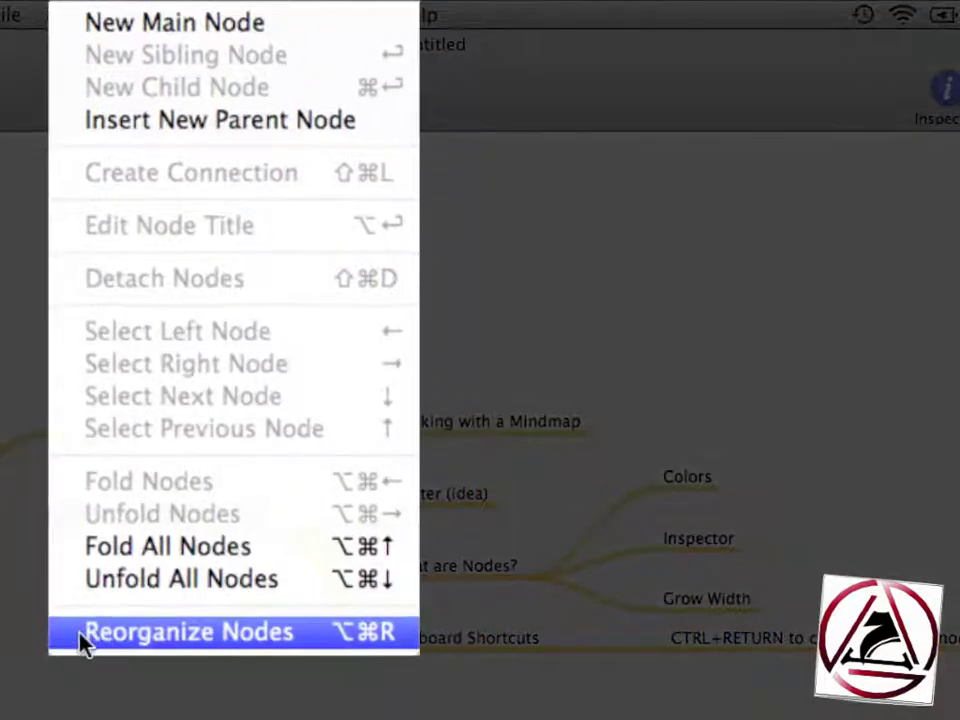
pyautogui.click(125, 515)
pyautogui.moveTo(13, 369); pyautogui.dragTo(165, 476)
pyautogui.press('super+alt+r')
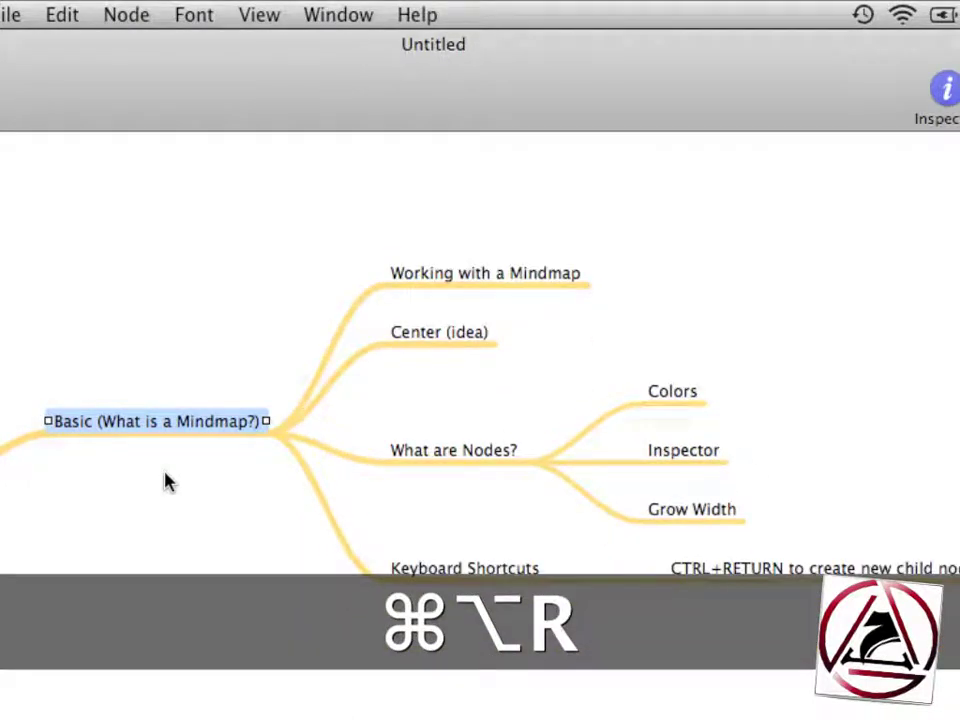
# Step: Reorganize the branch attached to the "MindNode Review" main node so it lines up with the main node
pyautogui.moveTo(43, 705); pyautogui.dragTo(0, 525)
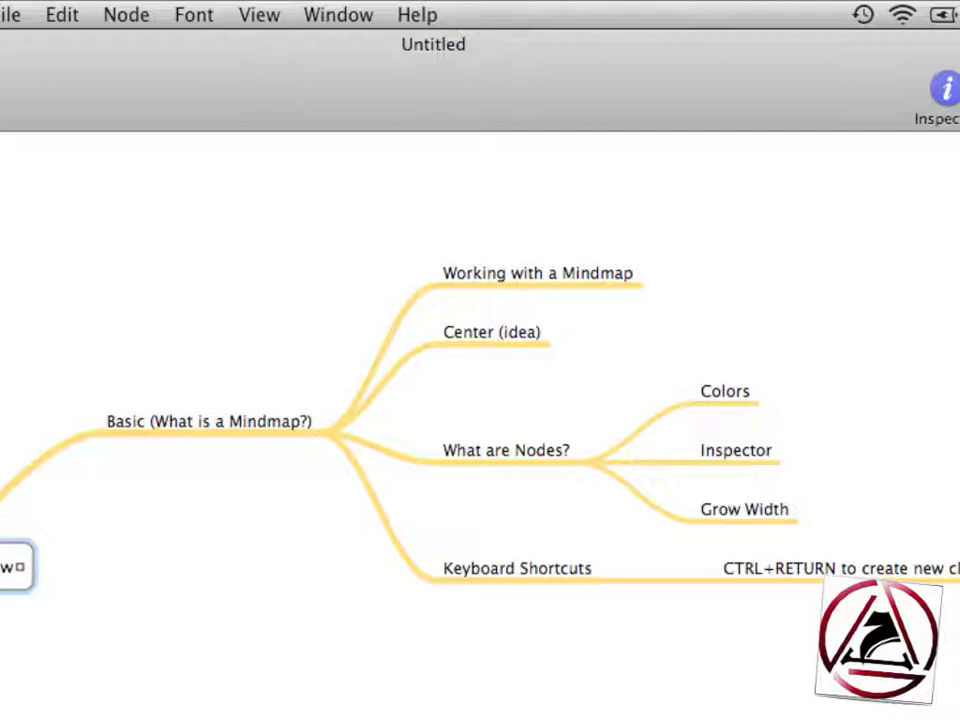
pyautogui.press('super+alt+r')
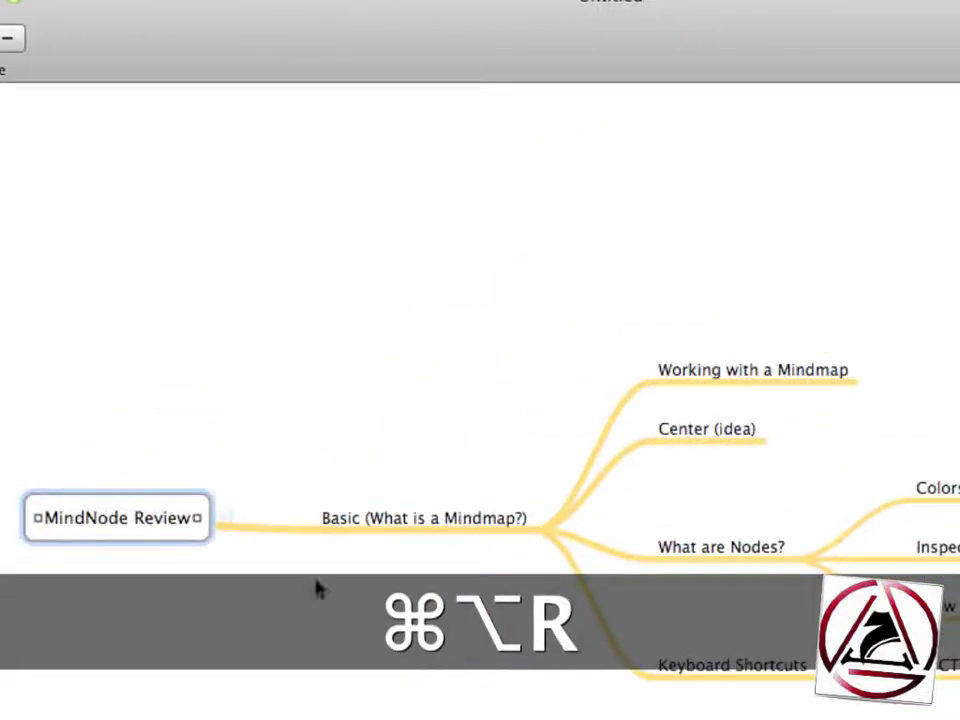
pyautogui.moveTo(279, 620); pyautogui.dragTo(392, 705)
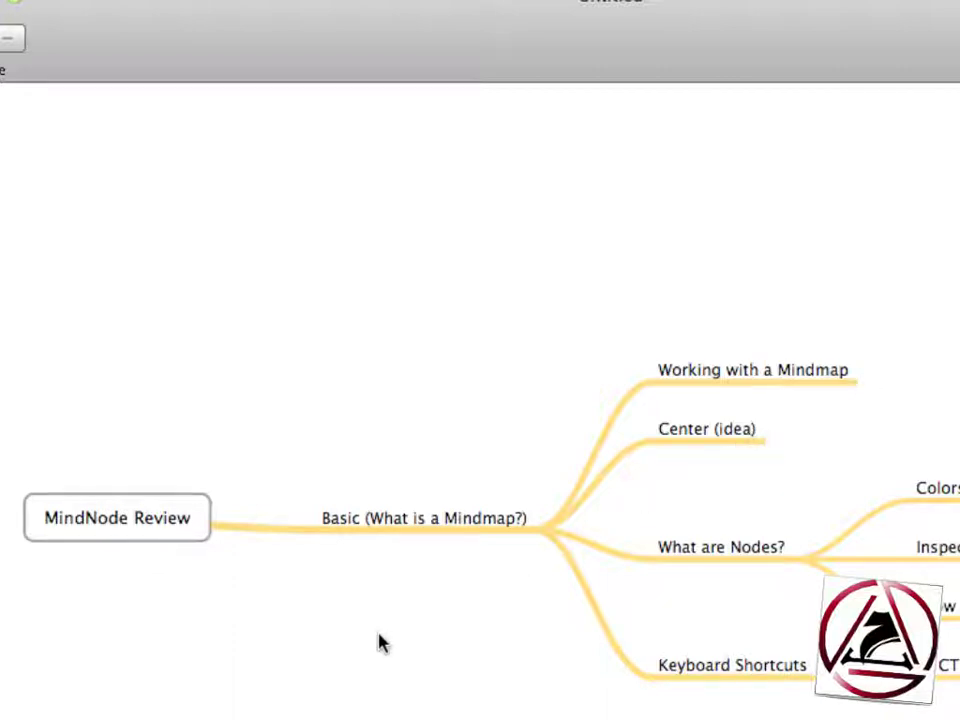
# Step: Make the "Basic (What is a Mindmap?)" node text bold and deselect the node
pyautogui.moveTo(379, 630); pyautogui.dragTo(470, 421)
pyautogui.press('super+b')
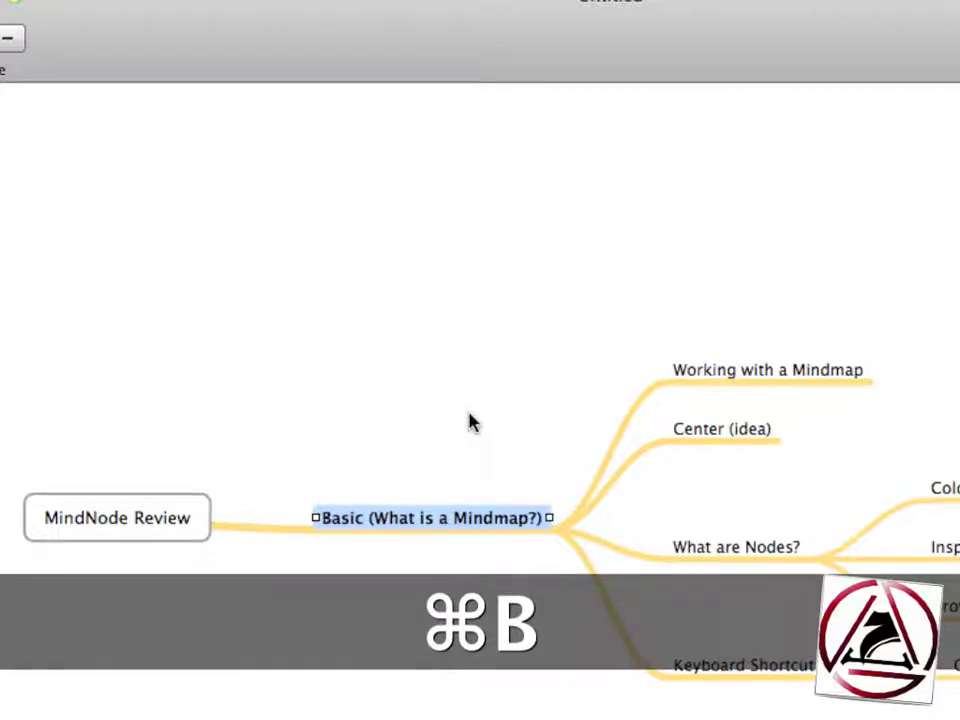
pyautogui.click(470, 421)
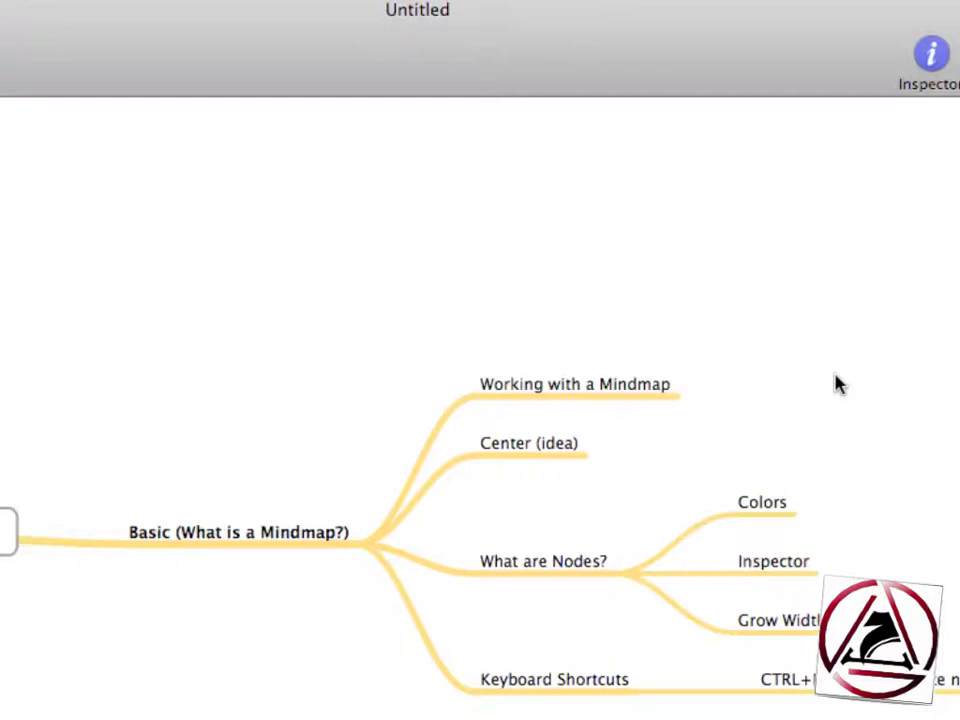
# Step: Open the inspector for the "Colors" node and change its stroke style to the first dashed line
pyautogui.click(697, 507)
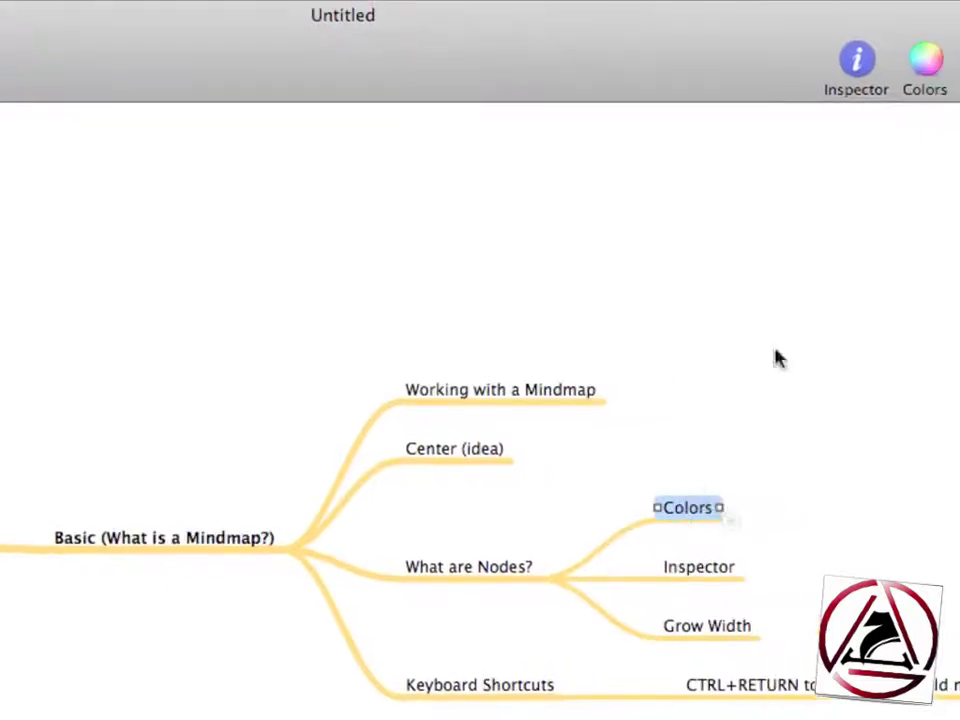
pyautogui.click(864, 62)
pyautogui.moveTo(445, 17); pyautogui.dragTo(222, 17)
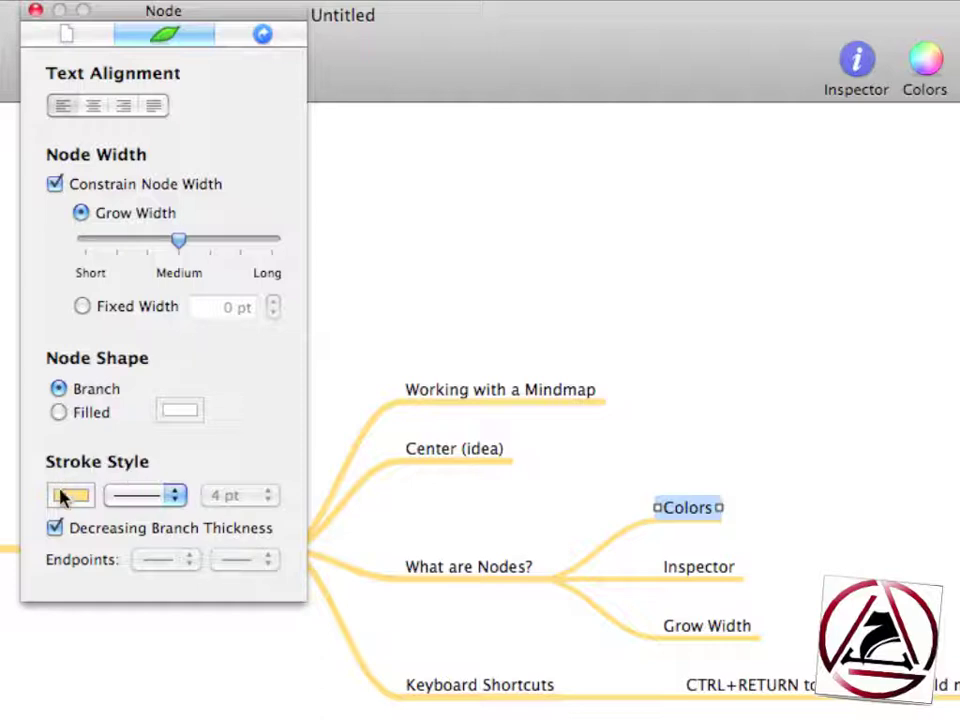
pyautogui.click(125, 500)
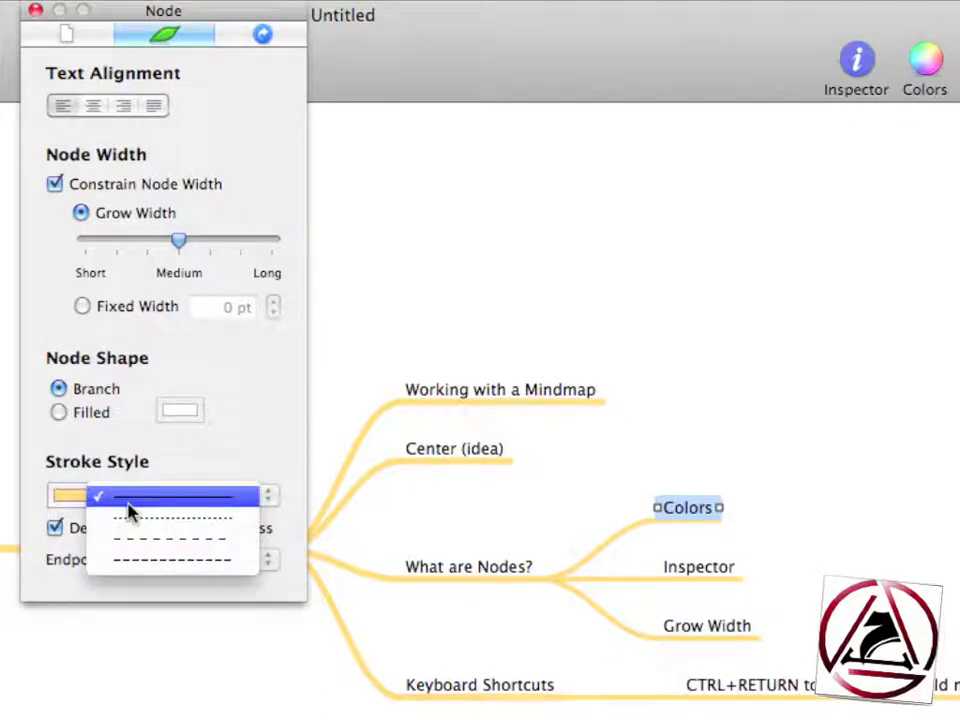
pyautogui.click(131, 519)
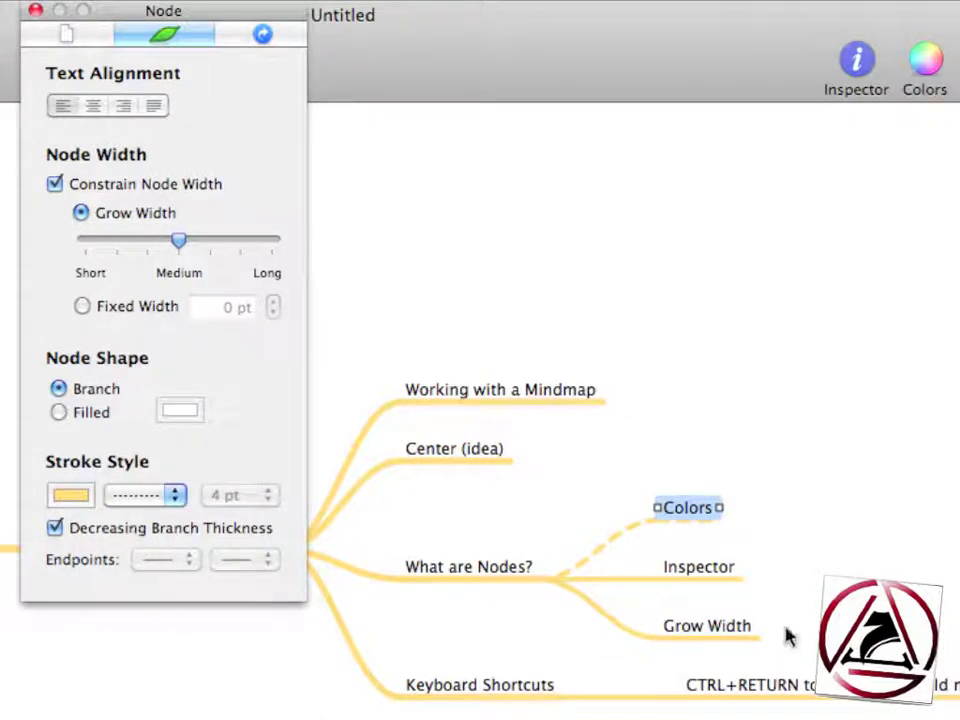
# Step: Set the stroke color of the "Inspector" node to red and close the color picker
pyautogui.click(712, 567)
pyautogui.click(80, 497)
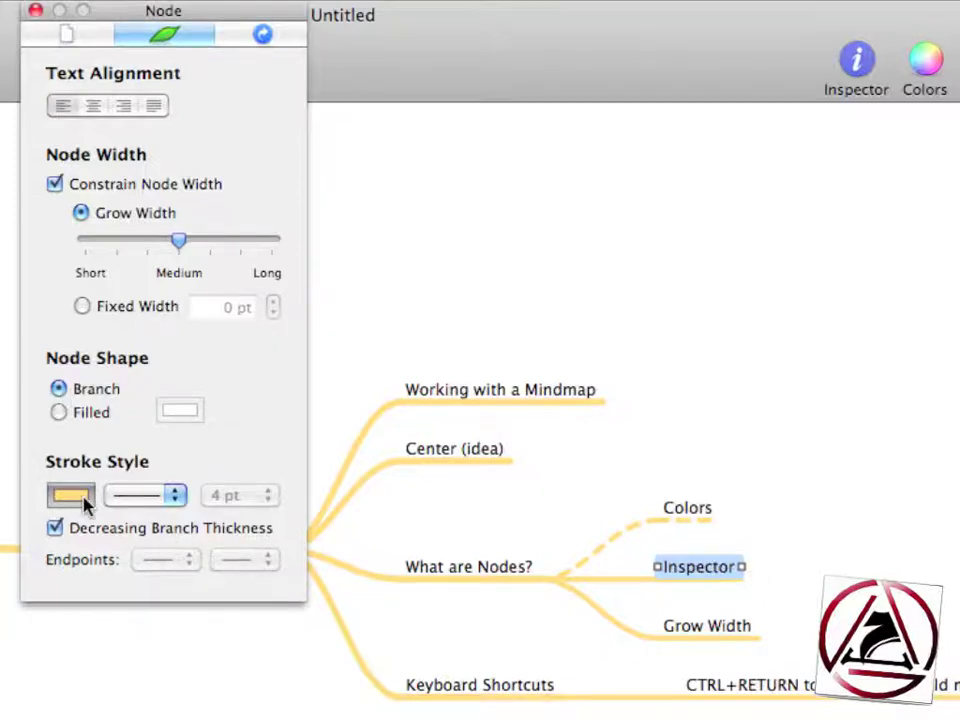
pyautogui.click(601, 256)
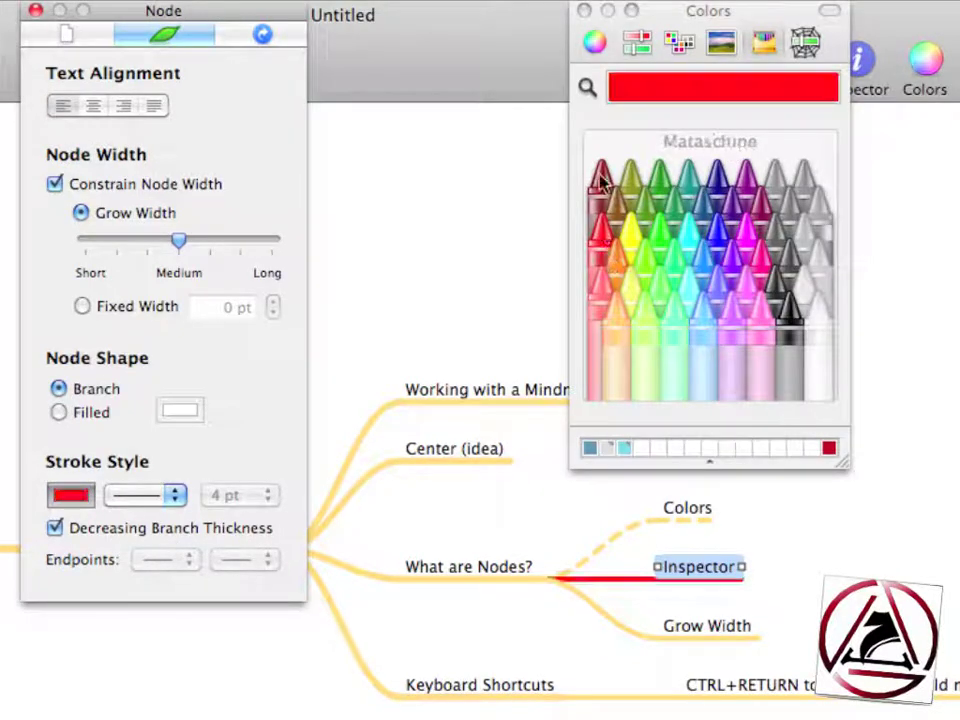
pyautogui.click(584, 10)
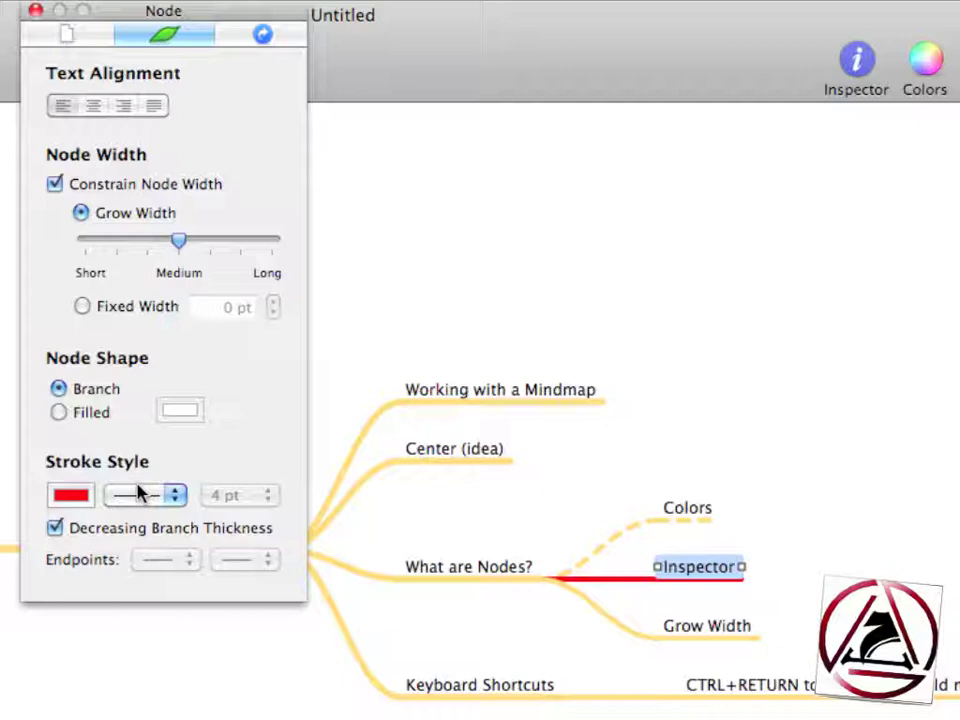
# Step: Try the Filled node shape on the "Inspector" node and switch it back to Branch
pyautogui.click(59, 413)
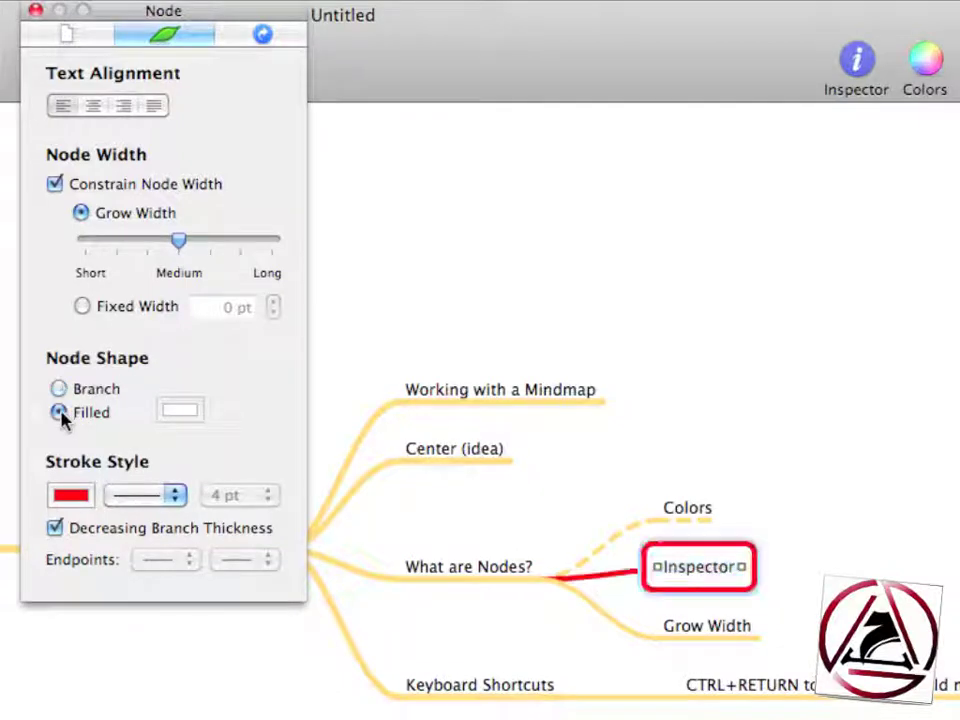
pyautogui.click(60, 397)
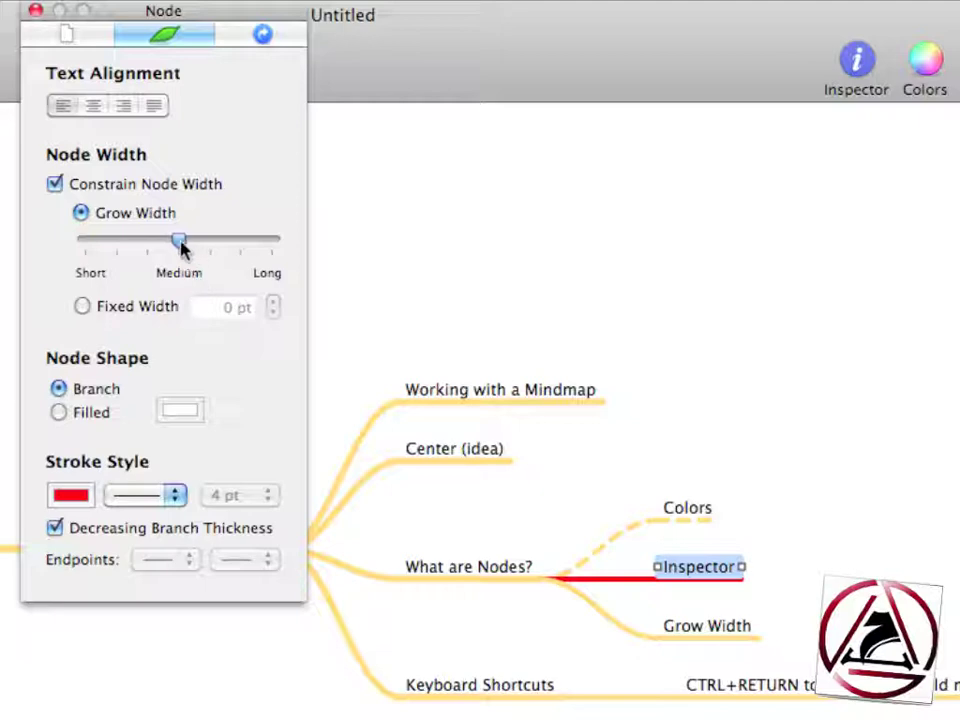
pyautogui.moveTo(181, 242)
pyautogui.mouseDown()
pyautogui.moveTo(85, 244)
pyautogui.moveTo(274, 256)
pyautogui.moveTo(172, 258)
pyautogui.mouseUp()
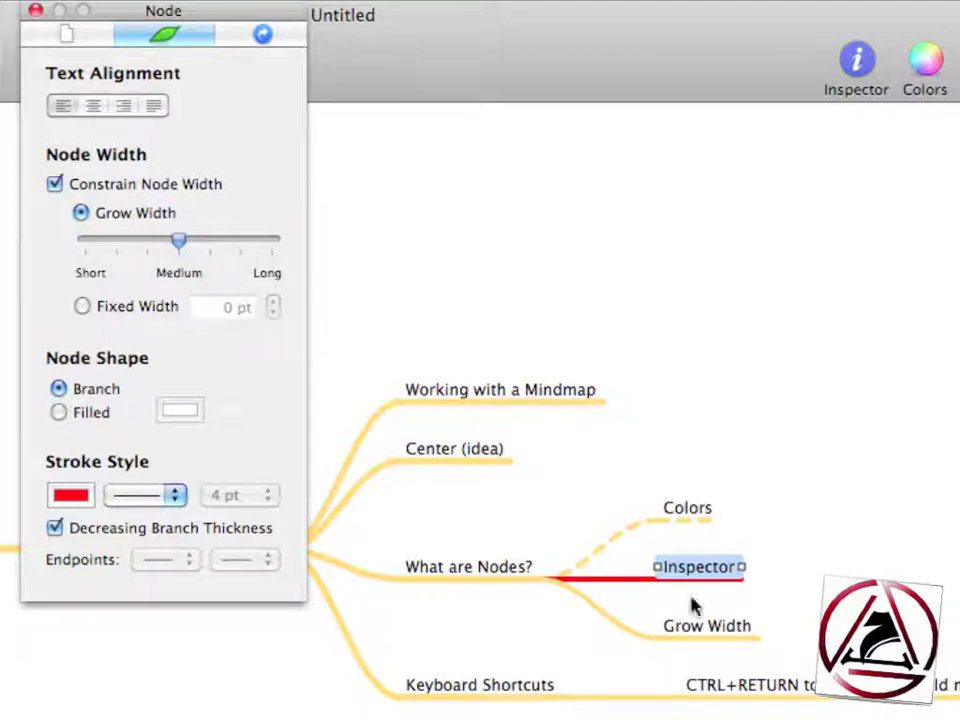
# Step: Widen the "CTRL+RETURN to create new child nodes" node to a fixed width of 271 pt and return it to Grow Width
pyautogui.click(707, 626)
pyautogui.click(748, 685)
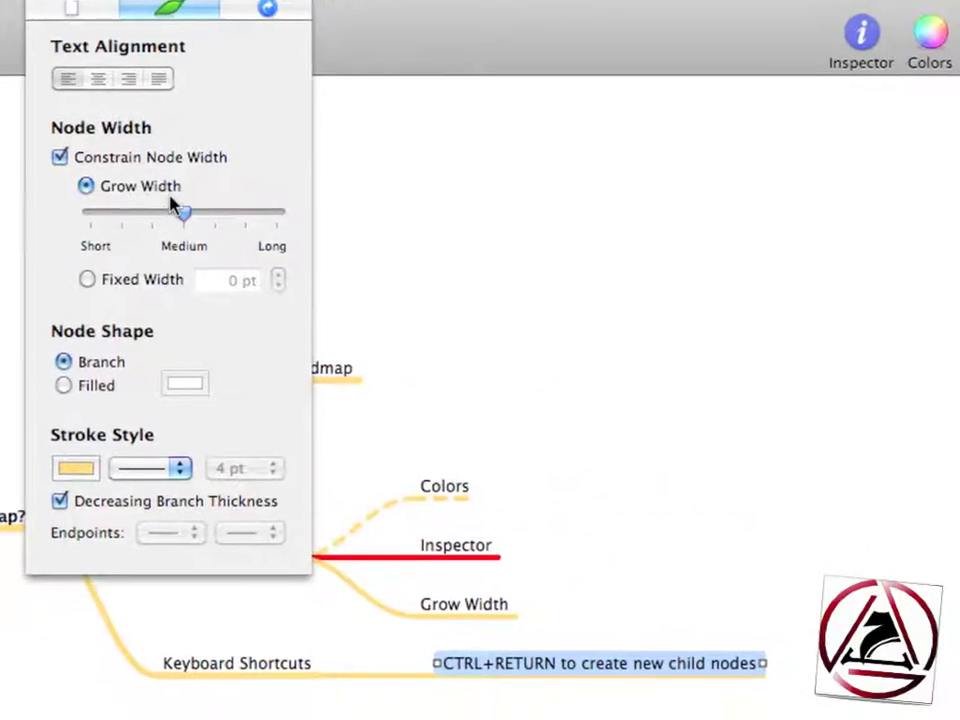
pyautogui.moveTo(187, 180)
pyautogui.mouseDown()
pyautogui.moveTo(94, 188)
pyautogui.moveTo(191, 189)
pyautogui.mouseUp()
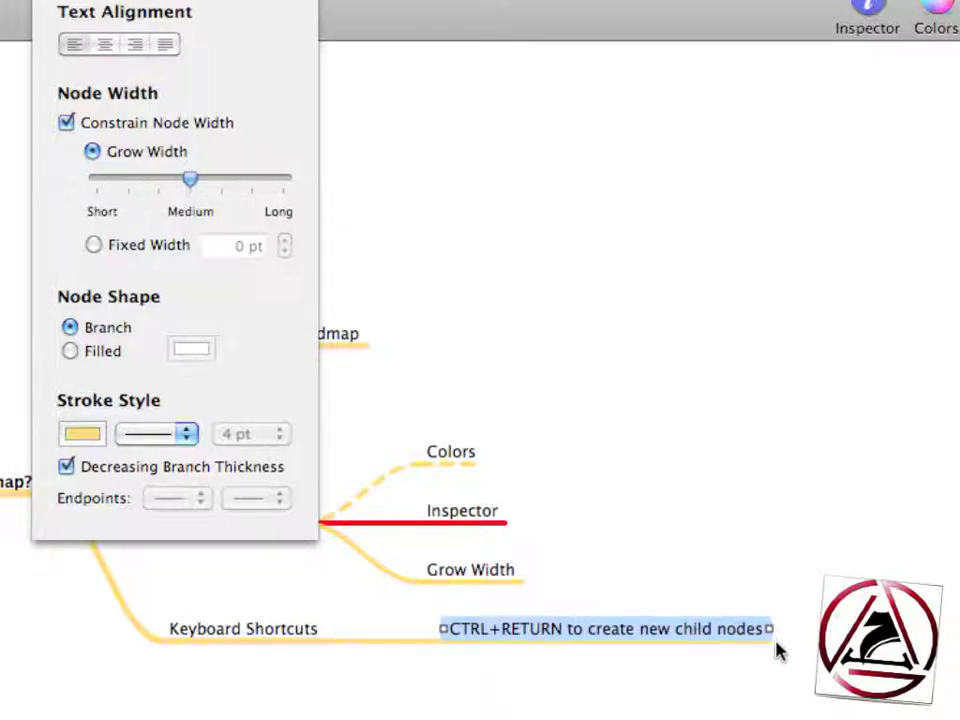
pyautogui.moveTo(766, 634); pyautogui.dragTo(797, 639)
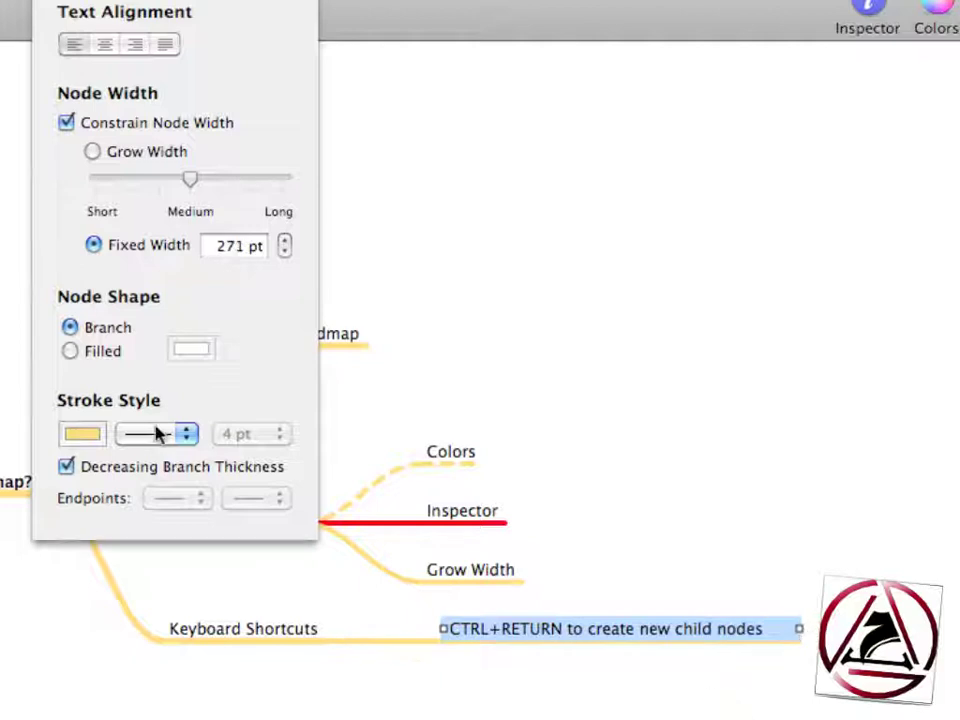
pyautogui.click(93, 152)
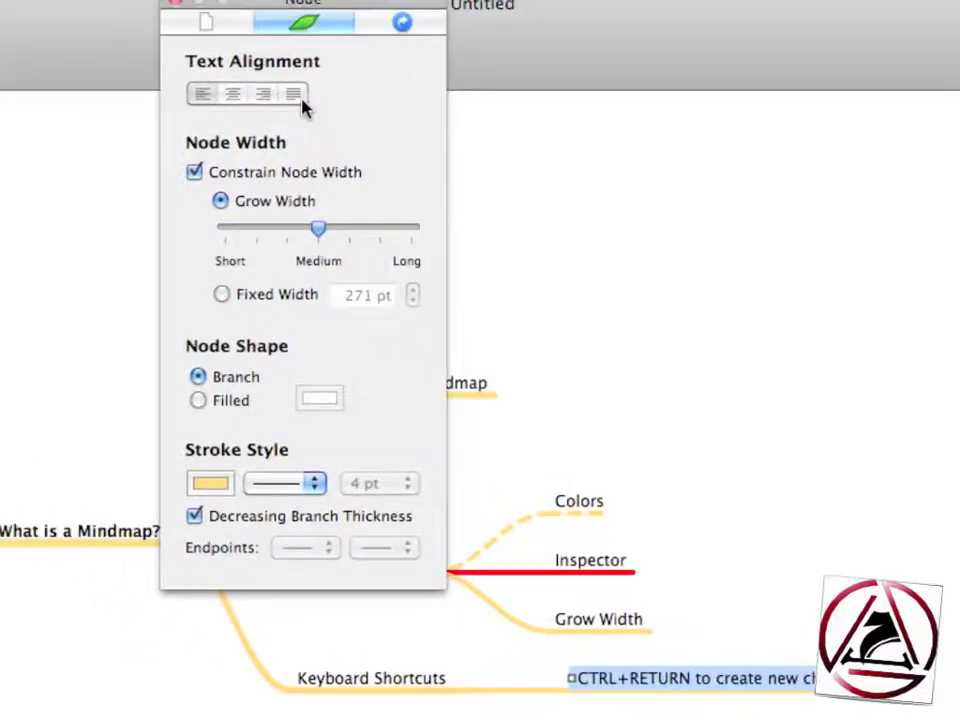
# Step: Show the link inspector and add a sibling node below "Grow Width" named "Nodes can be linked"
pyautogui.click(461, 43)
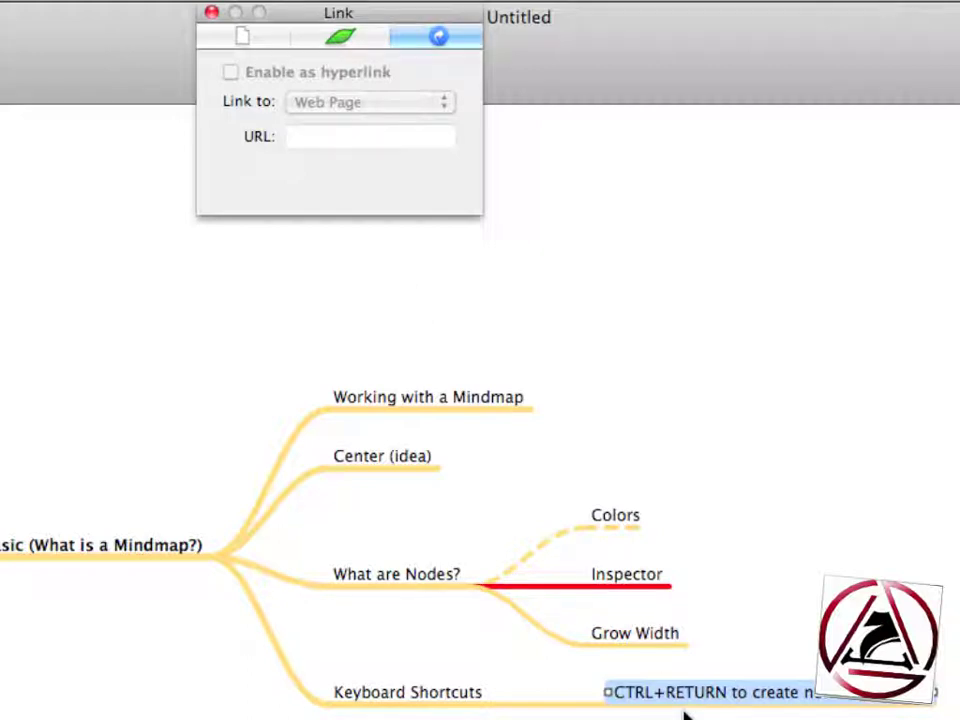
pyautogui.click(638, 640)
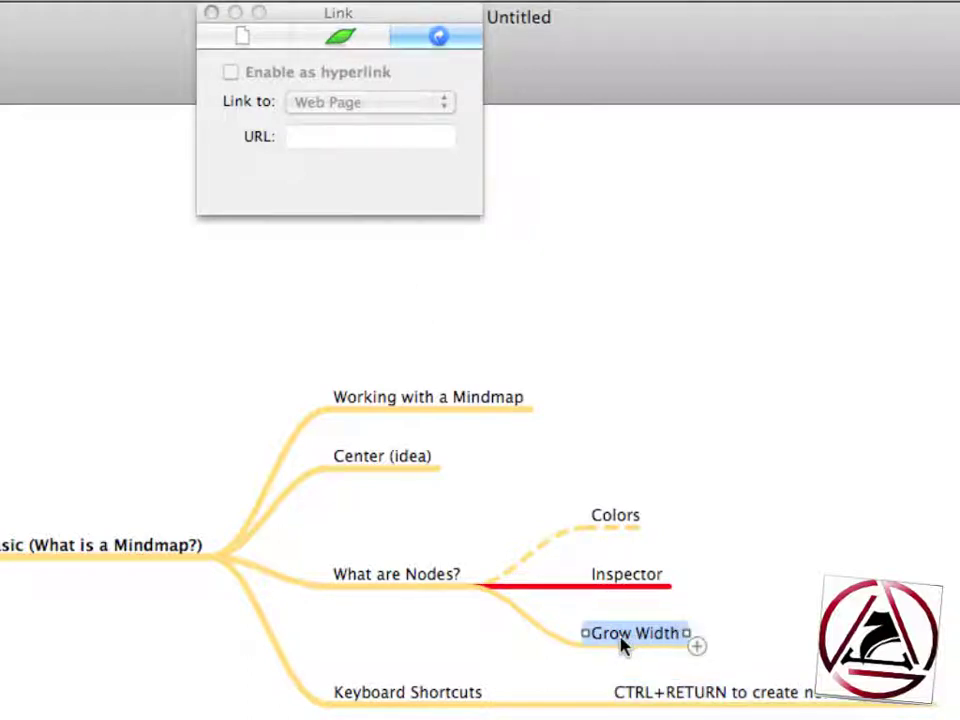
pyautogui.press('Return')
pyautogui.write('Nodes can be f')
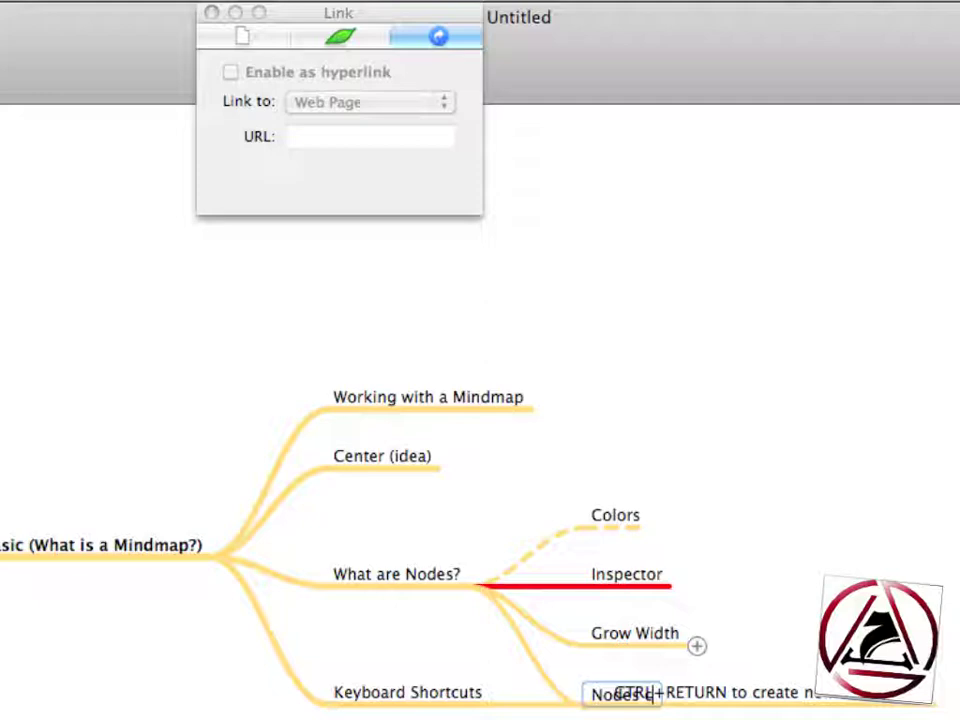
# Step: Select all nodes and reorganize them to separate the overlapping branches
pyautogui.press('super+a')
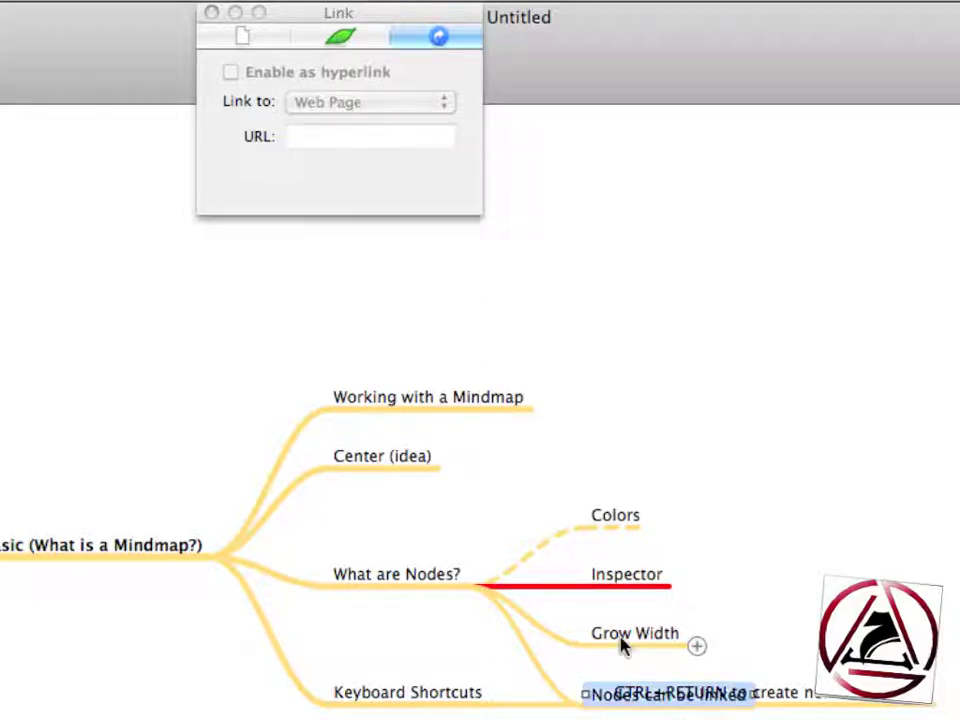
pyautogui.press('super+a')
pyautogui.click(740, 640)
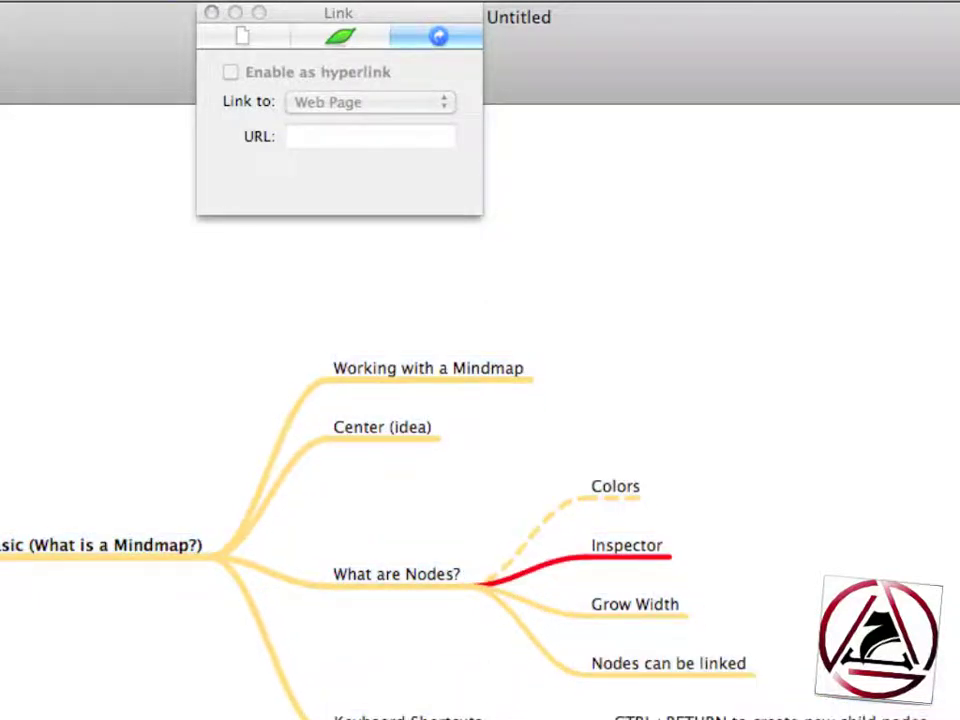
# Step: Extend the "Nodes can be linked" node text to "Nodes can be linked to a file"
pyautogui.click(703, 670)
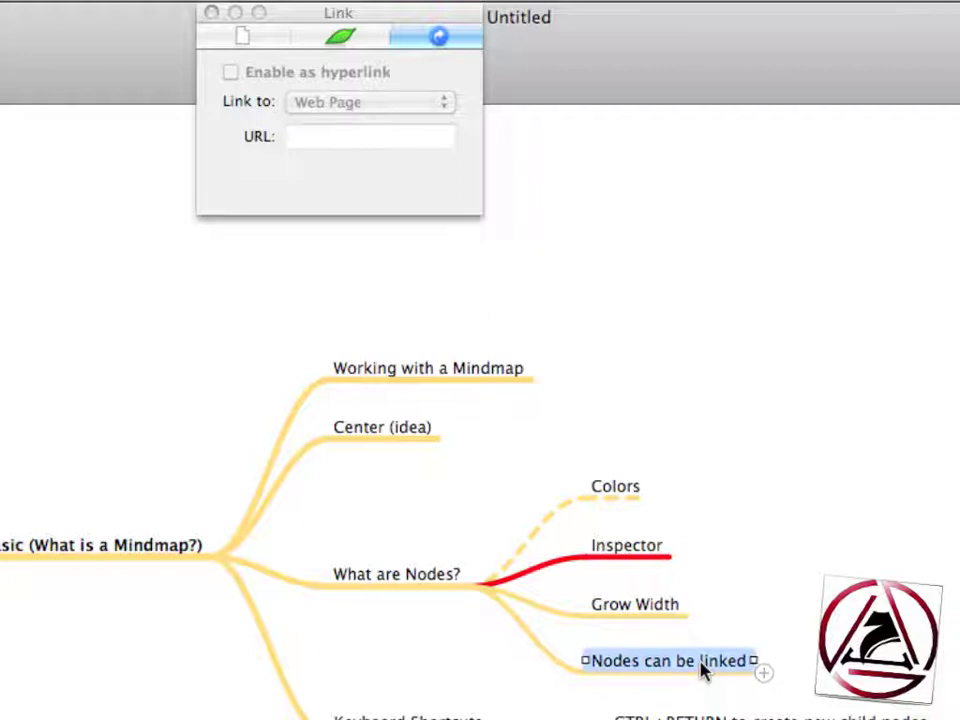
pyautogui.click(703, 665)
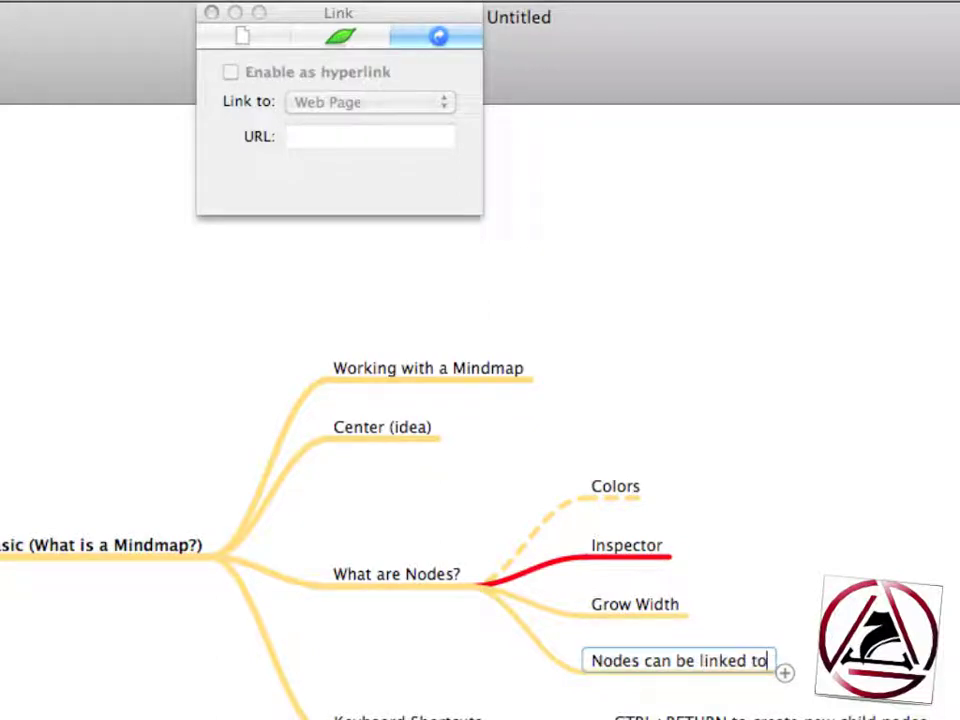
pyautogui.write('a file')
pyautogui.press('Return')
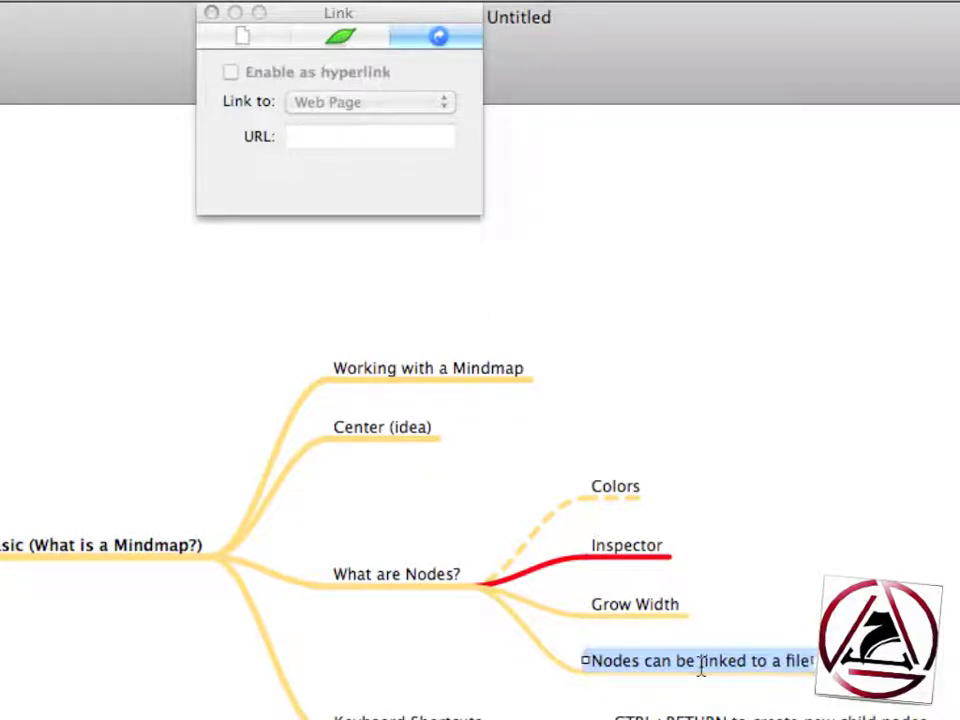
pyautogui.press('Return')
pyautogui.hotkey('alt', 'shift', 'Left')
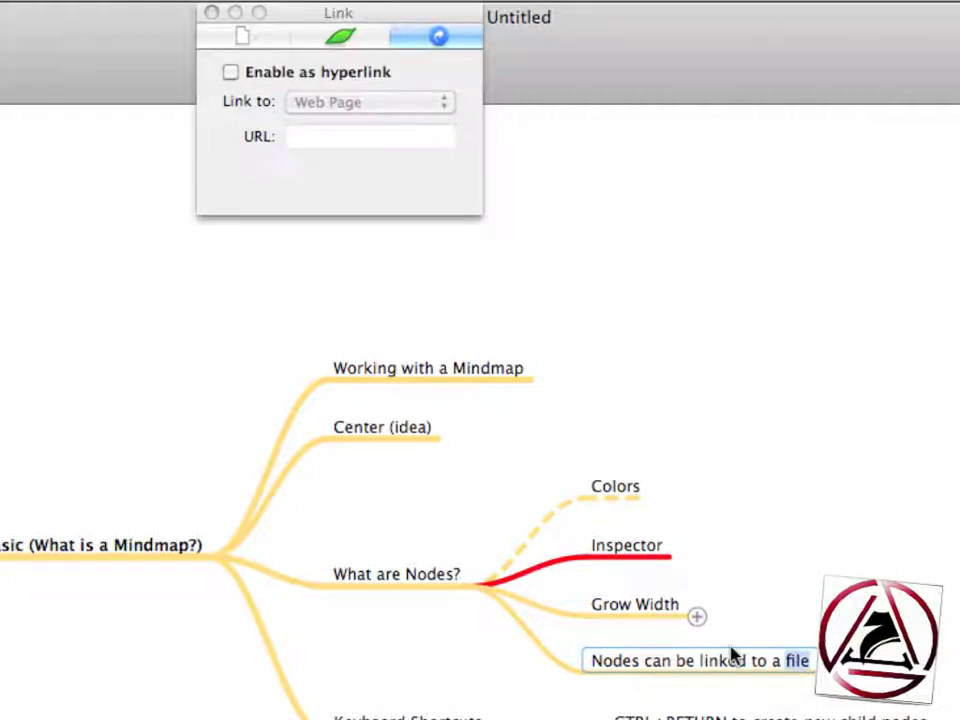
pyautogui.click(274, 80)
pyautogui.click(274, 80)
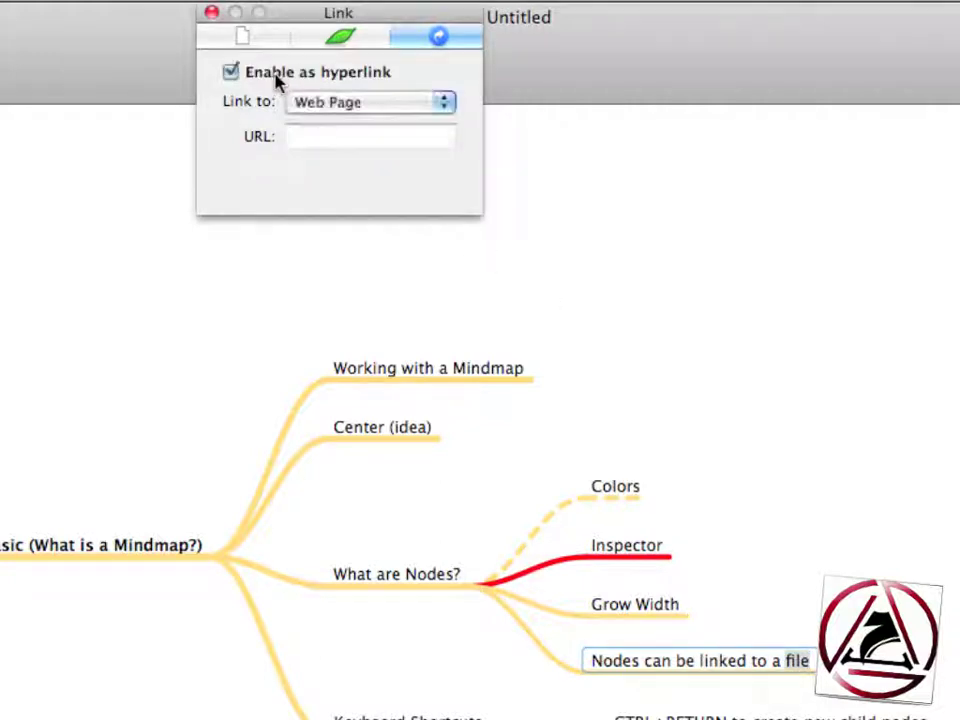
pyautogui.click(326, 138)
pyautogui.write('http')
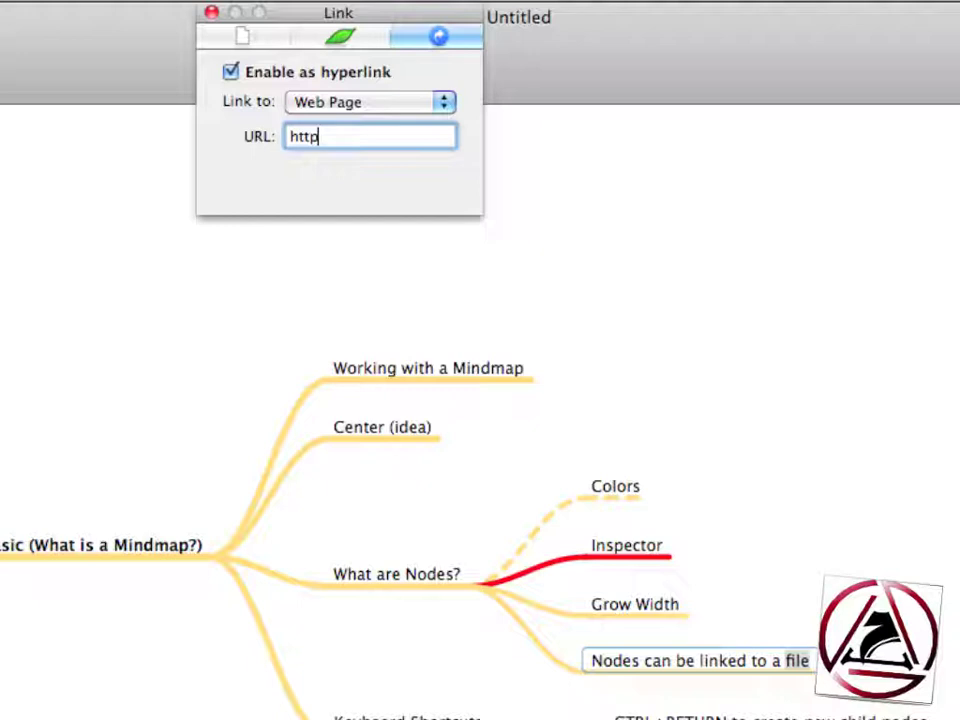
pyautogui.write('://www.m')
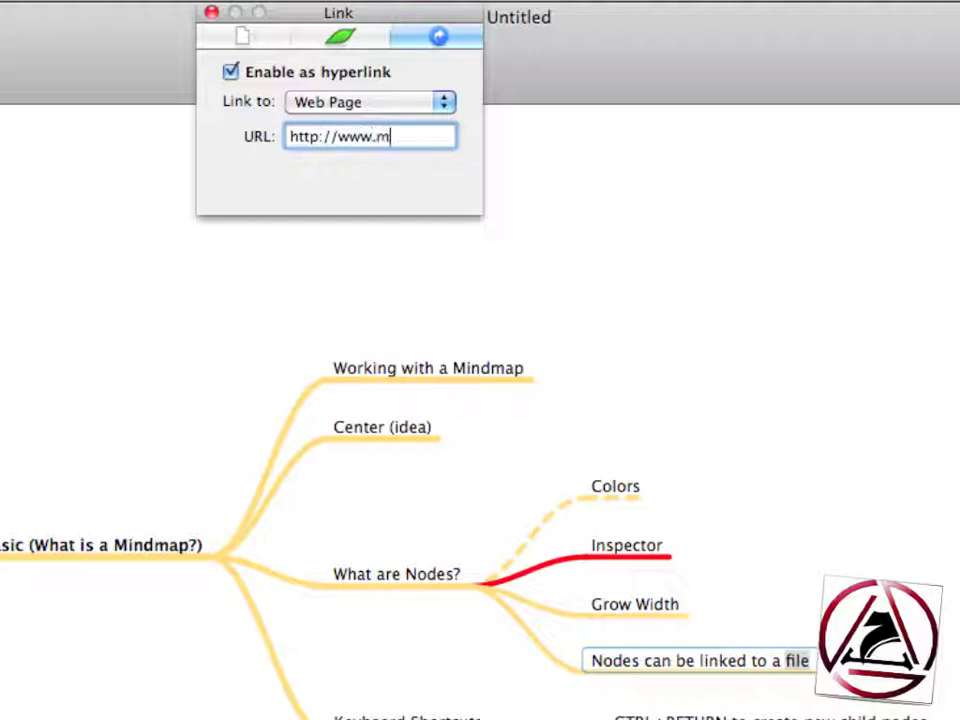
pyautogui.write('indnode.com')
pyautogui.press('Return')
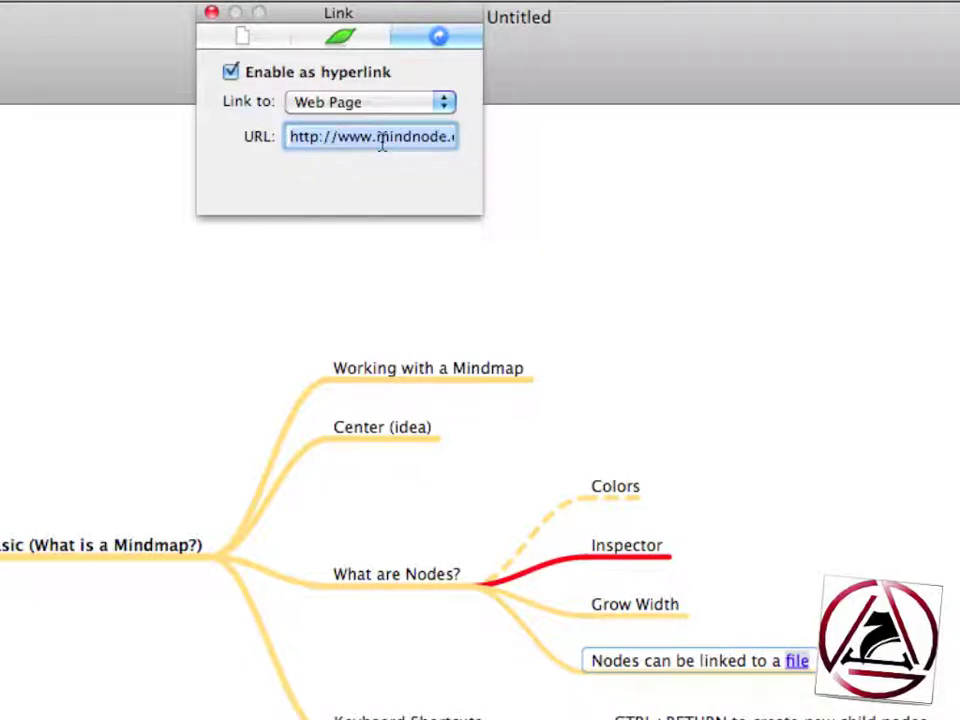
pyautogui.click(940, 662)
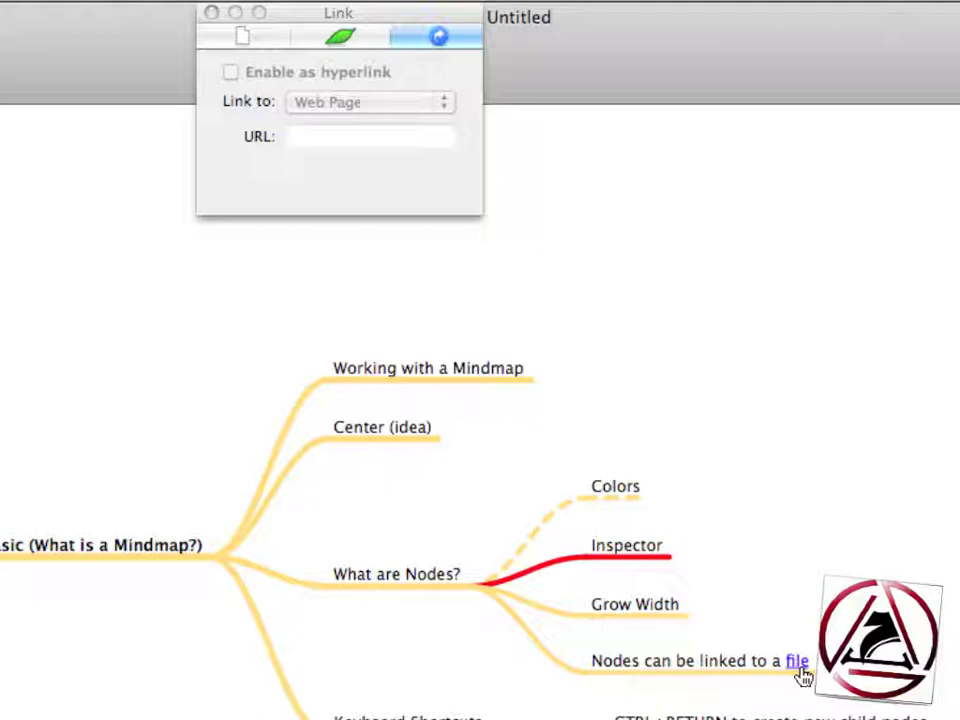
pyautogui.moveTo(800, 672)
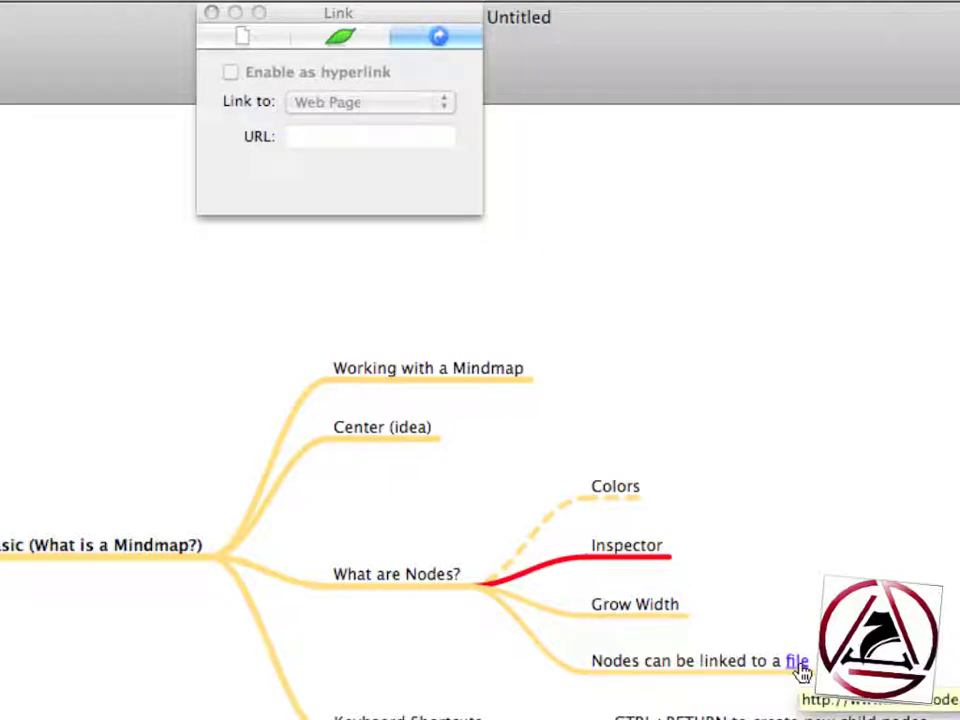
# Step: Hyperlink the word "Nodes" in the same node to a Mail Message, view the document settings and close the inspector
pyautogui.doubleClick(638, 662)
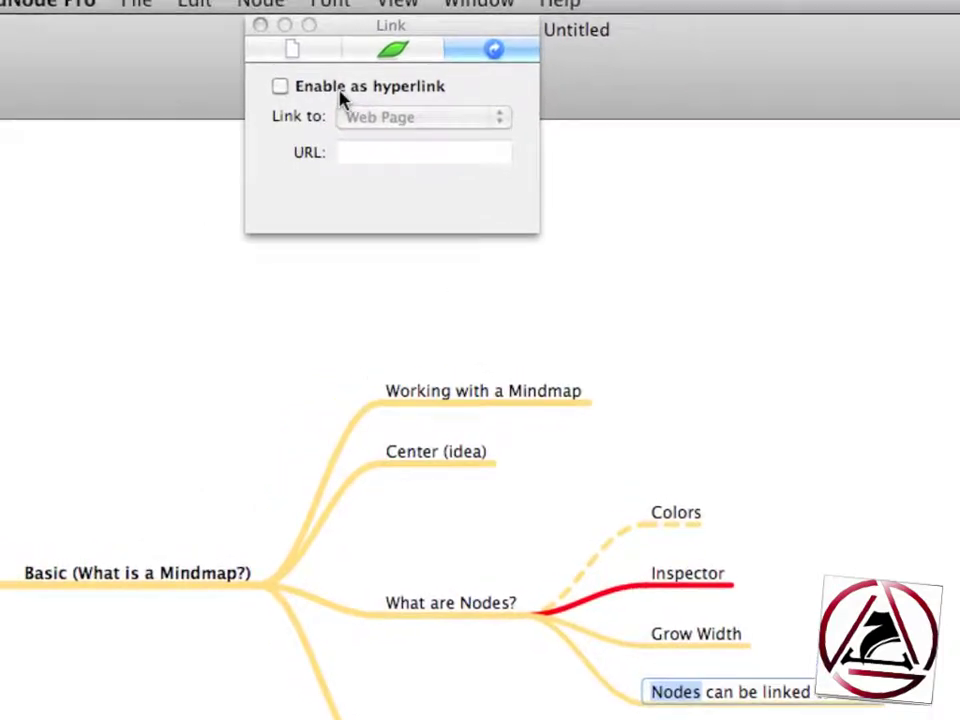
pyautogui.click(341, 88)
pyautogui.click(390, 117)
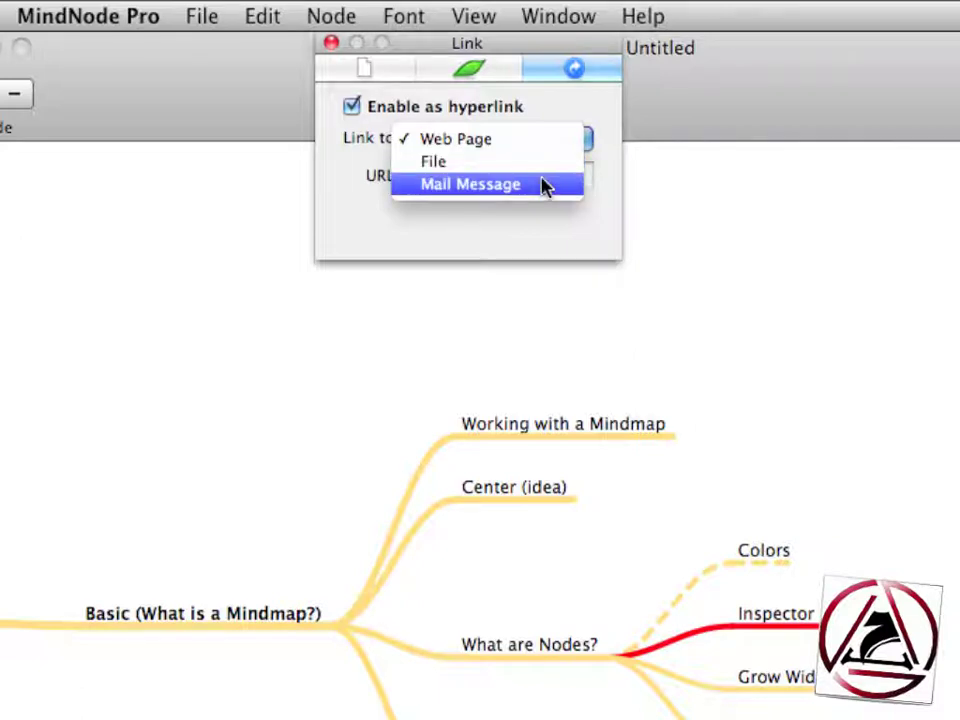
pyautogui.click(543, 186)
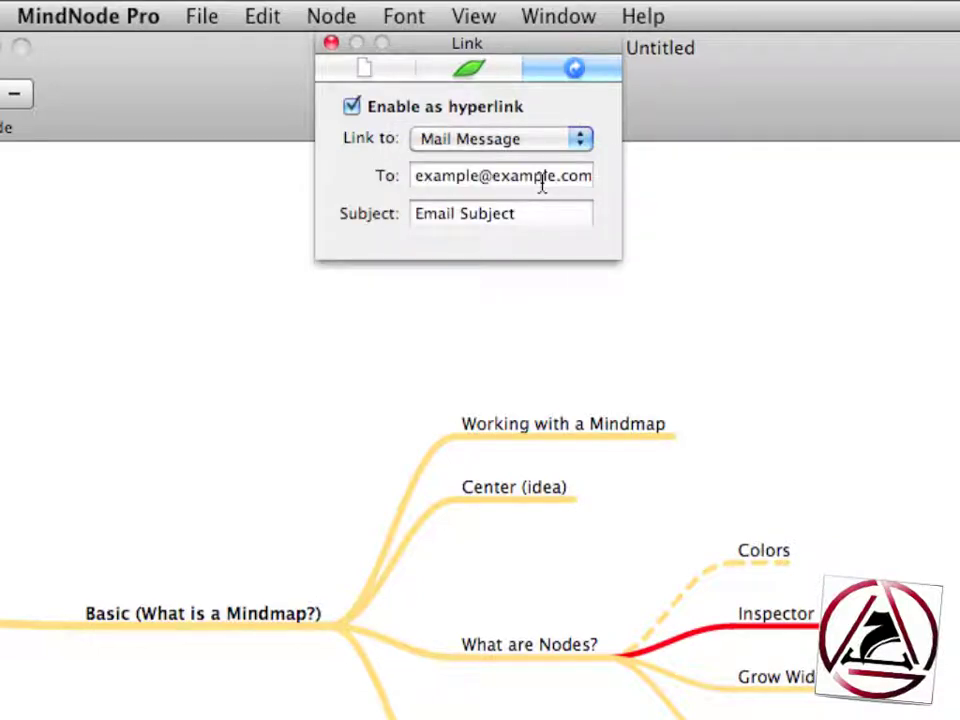
pyautogui.click(399, 76)
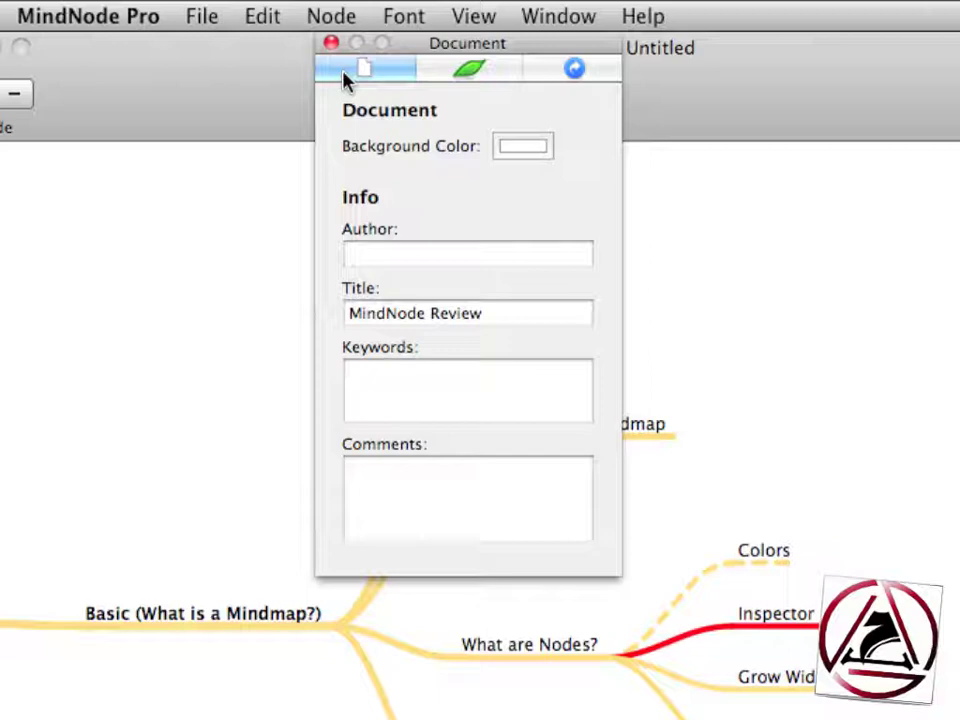
pyautogui.click(332, 43)
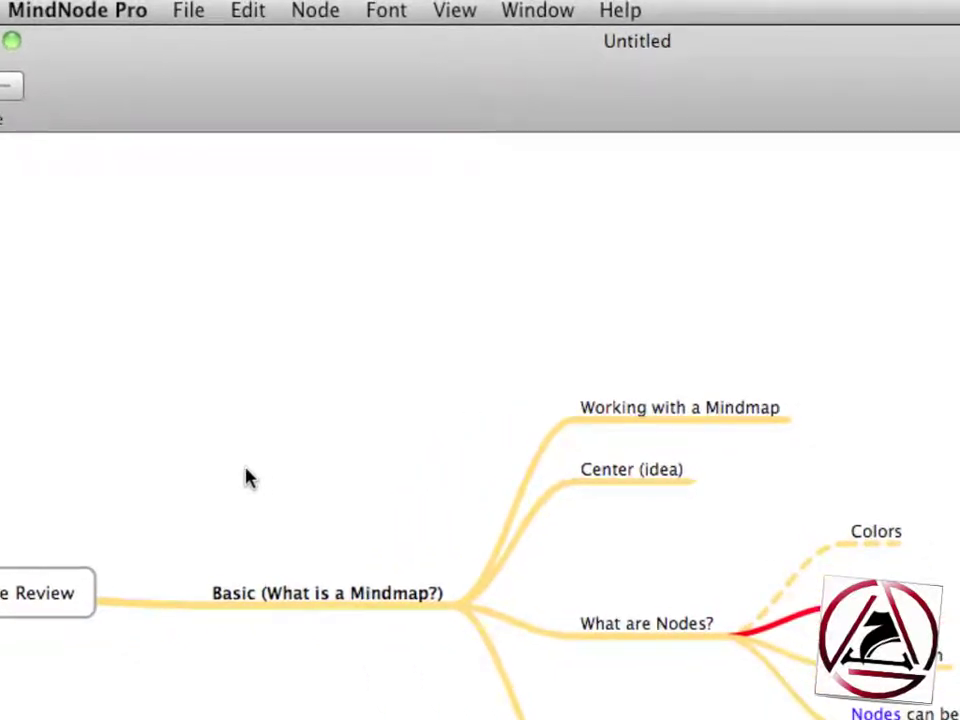
# Step: Add a new main branch named "Intermediate" from the "MindNode Review" center, below the Basic branch
pyautogui.moveTo(303, 450); pyautogui.dragTo(617, 643)
pyautogui.moveTo(540, 620); pyautogui.dragTo(530, 630)
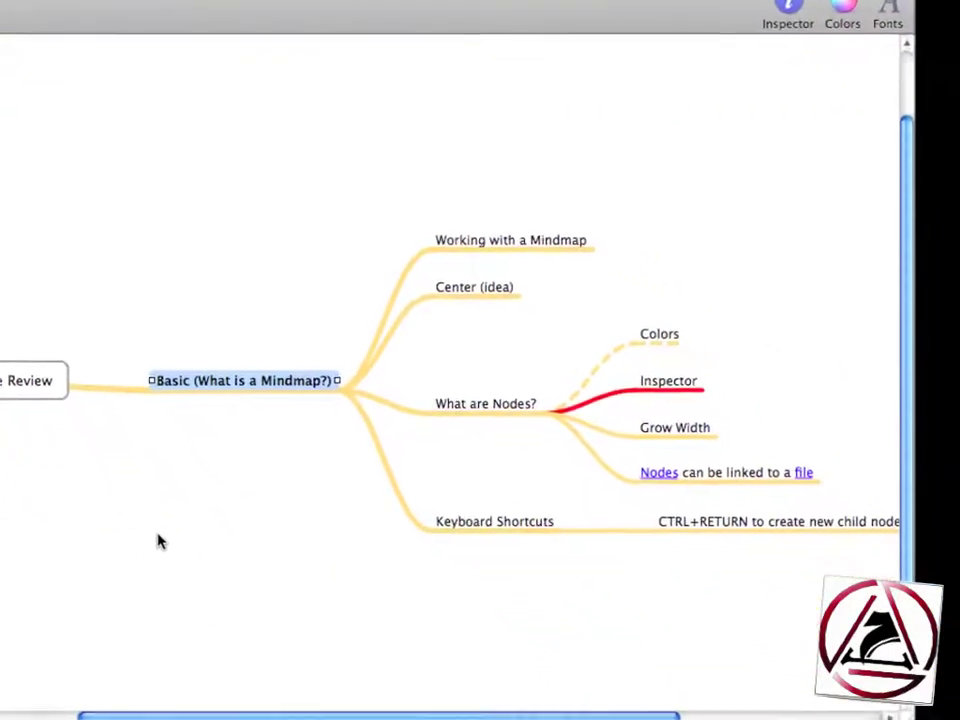
pyautogui.click(71, 374)
pyautogui.moveTo(220, 547); pyautogui.dragTo(264, 612)
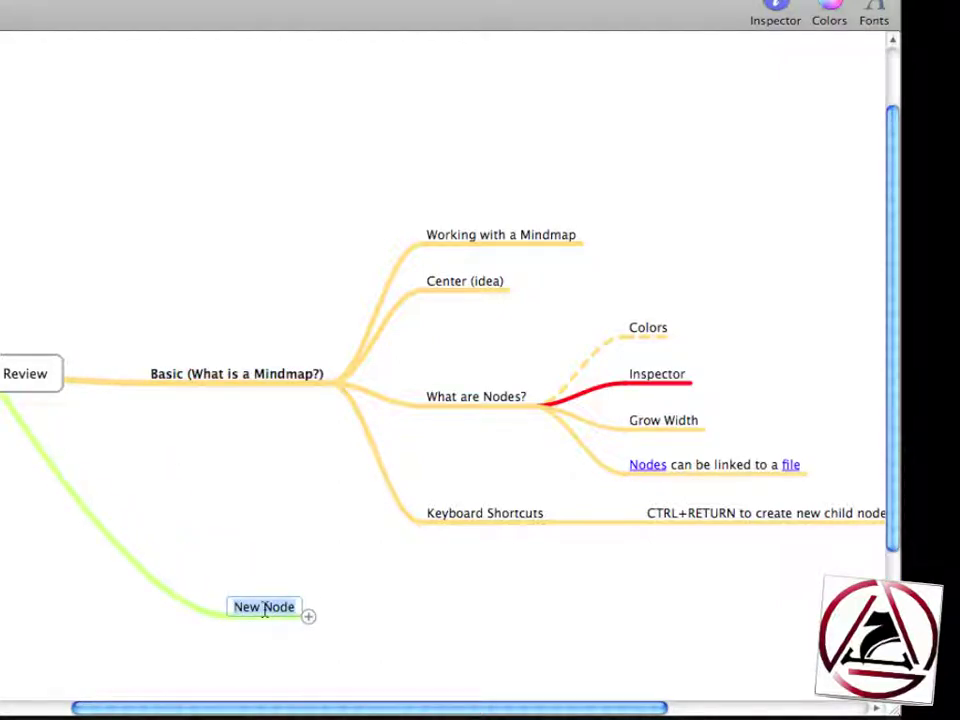
pyautogui.write('Intermedia')
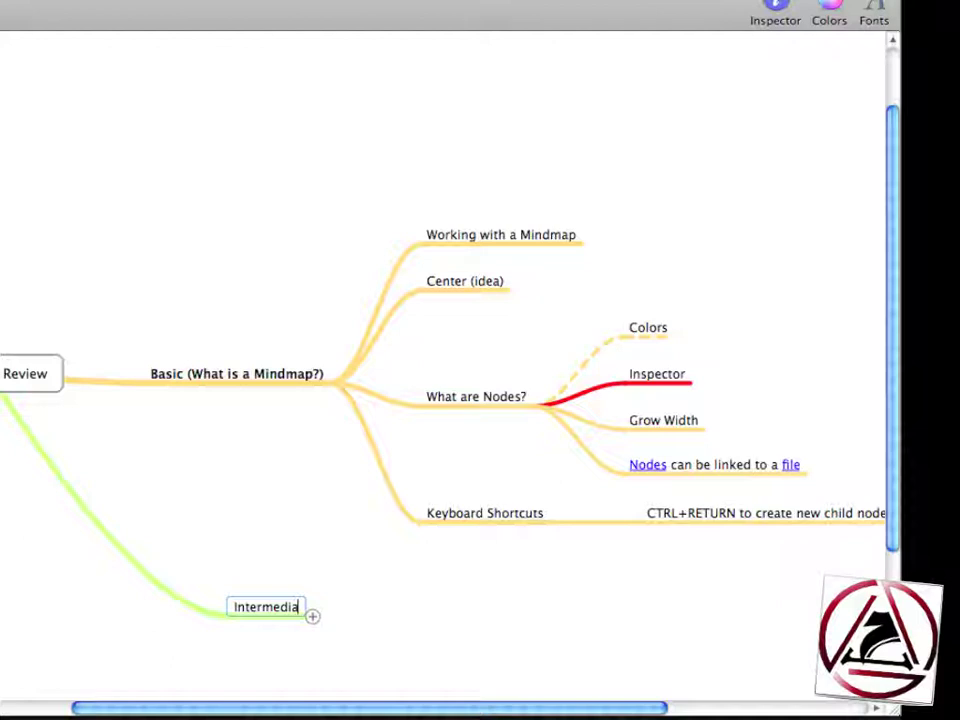
pyautogui.write('te')
pyautogui.press('Return')
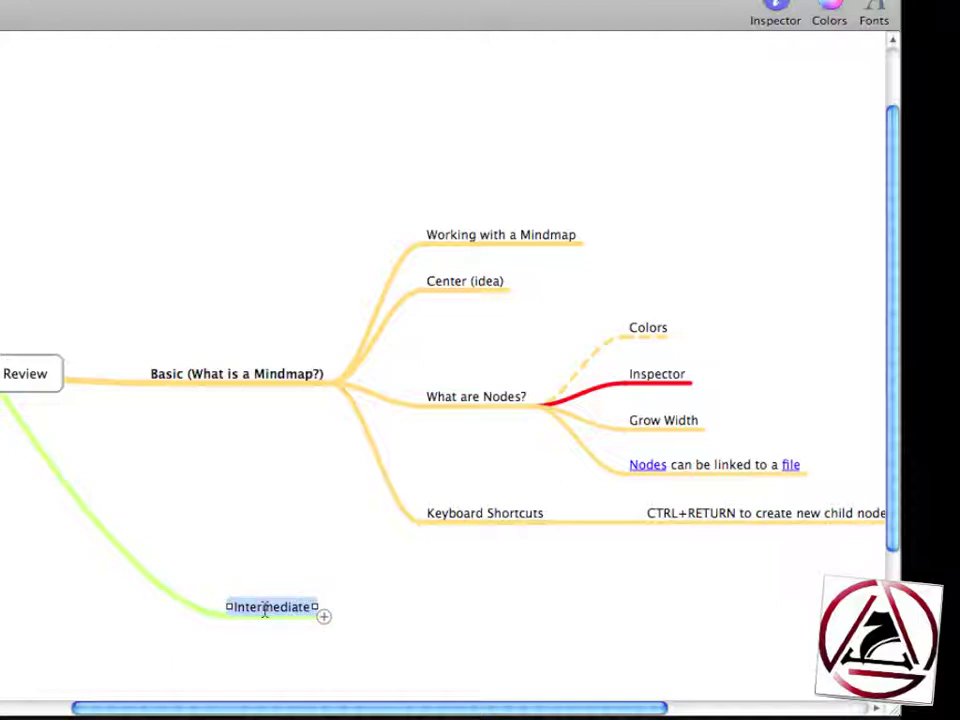
# Step: Add a child node to "Intermediate" reading "Create new Main Nodes in current document"
pyautogui.hotkey('ctrl', 'Return')
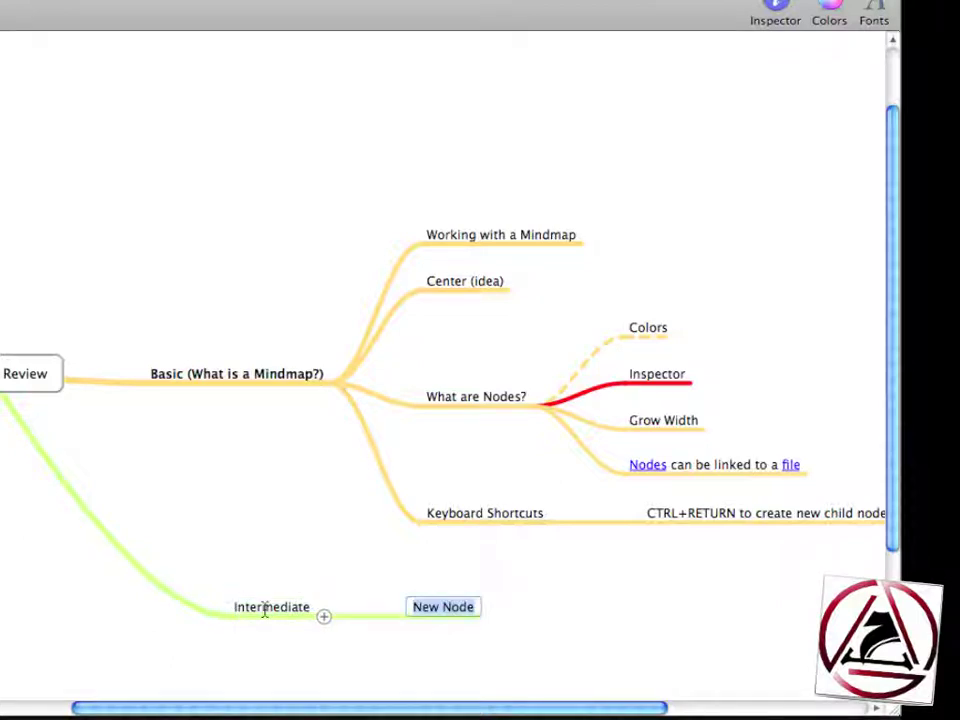
pyautogui.write('Create ')
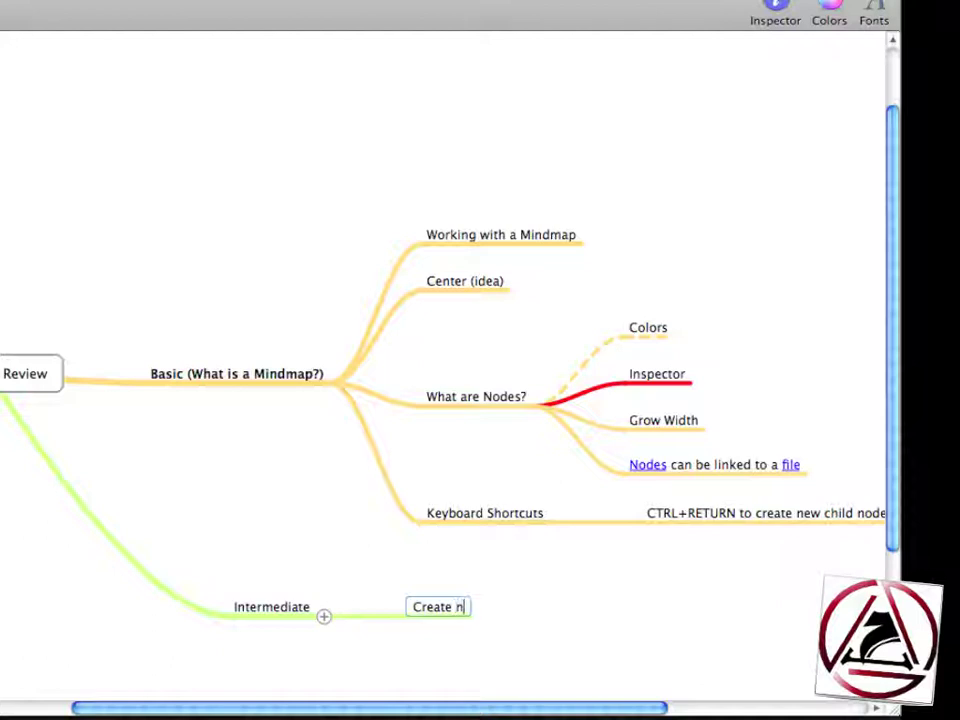
pyautogui.write('new Main Nodes in')
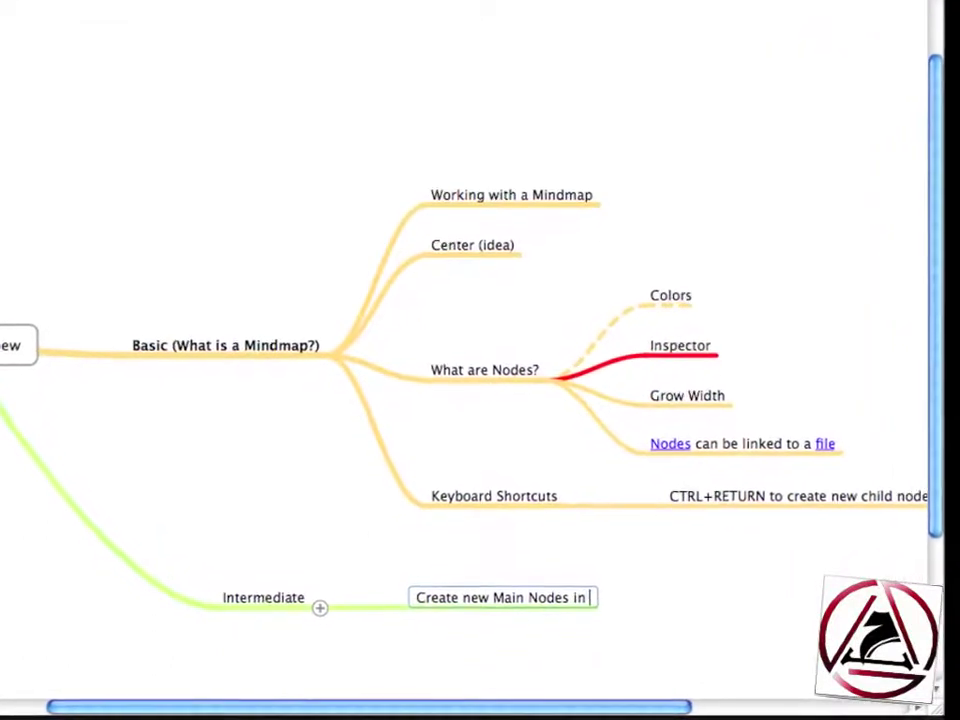
pyautogui.write(' current document')
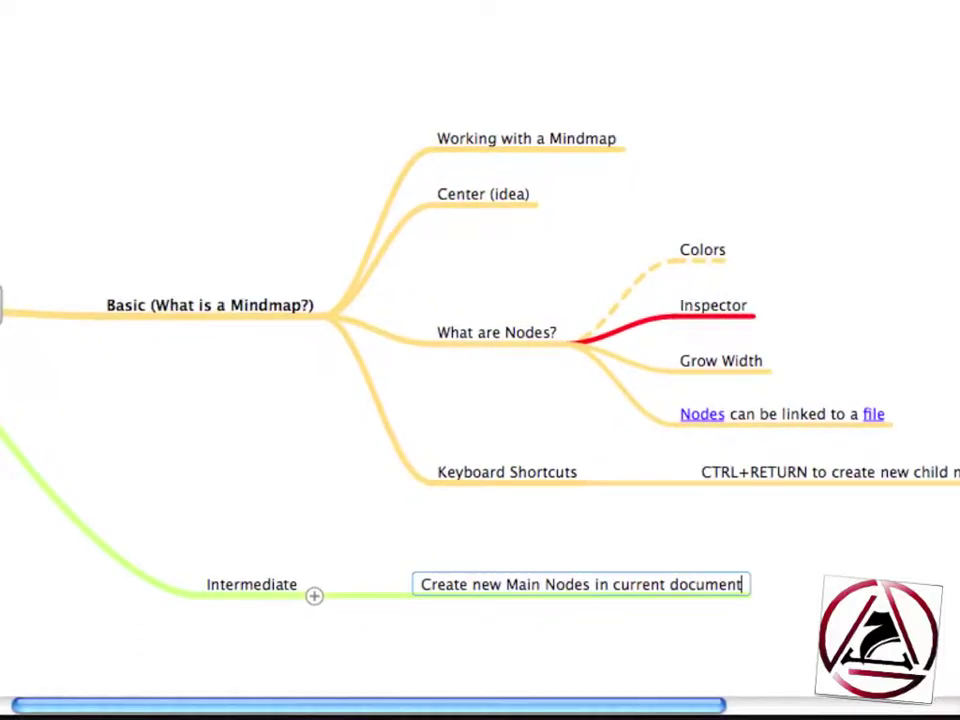
pyautogui.press('Return')
# Step: Create a separate main node named "Todo" in the empty canvas area beside the Intermediate branch
pyautogui.hscroll(5, 240, 583)
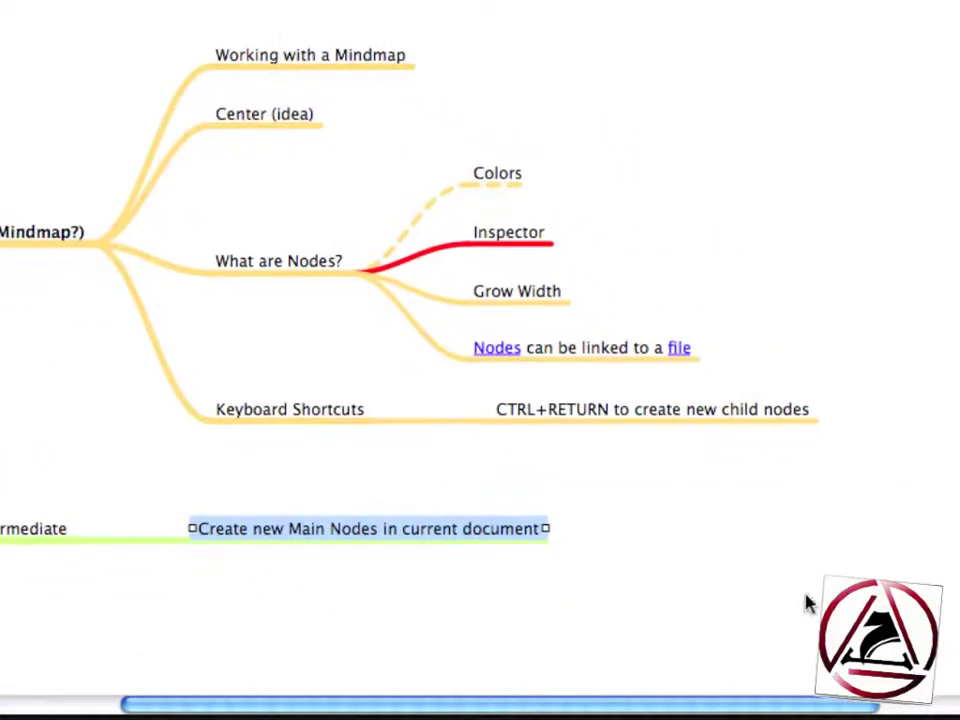
pyautogui.click(770, 547)
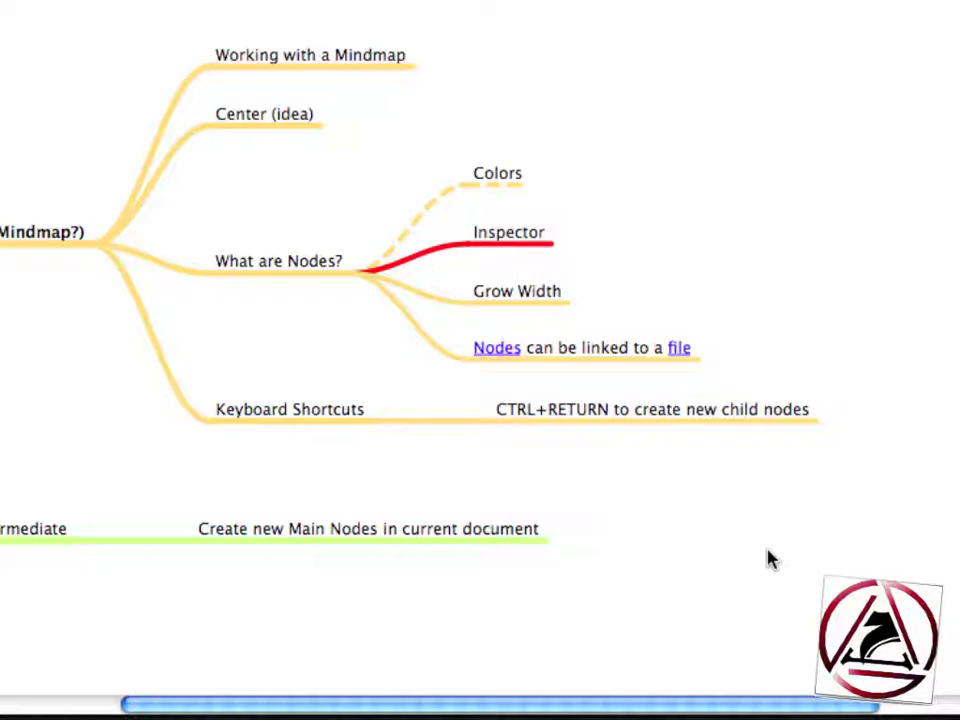
pyautogui.doubleClick(768, 553)
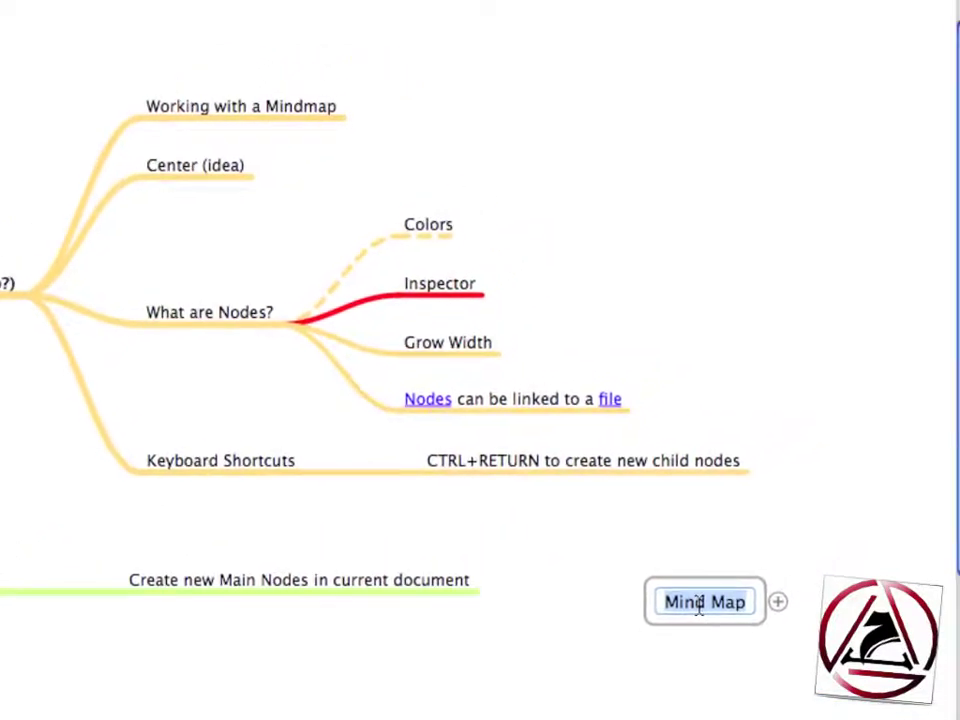
pyautogui.write('Todo')
pyautogui.press('Return')
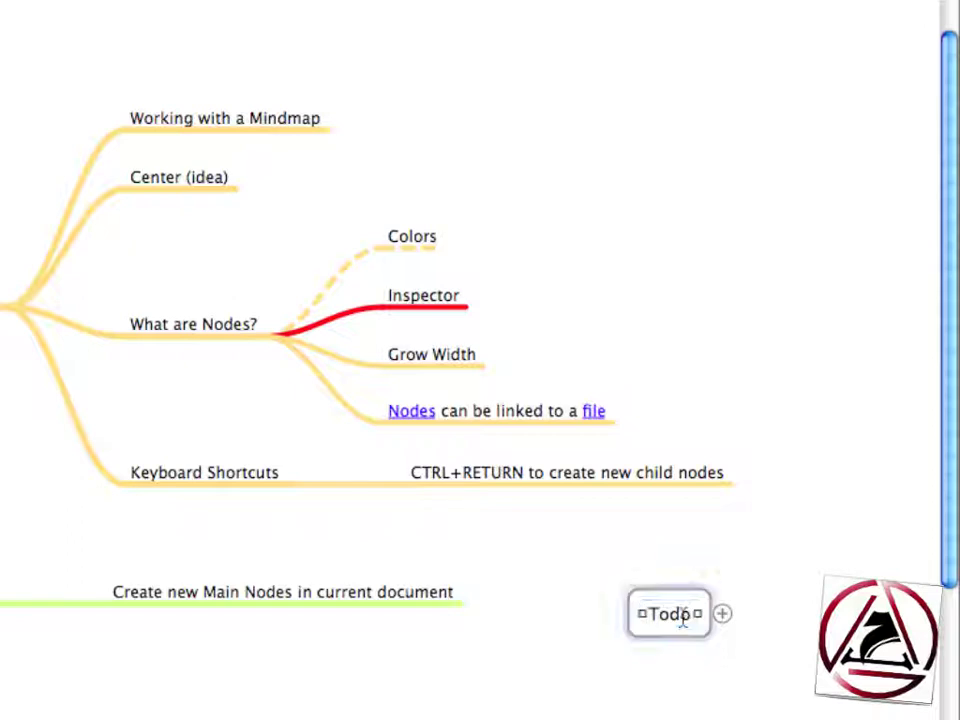
# Step: Move the "Todo" main node to the empty area above the "Basic (What is a Mindmap?)" node
pyautogui.moveTo(683, 614); pyautogui.dragTo(755, 75)
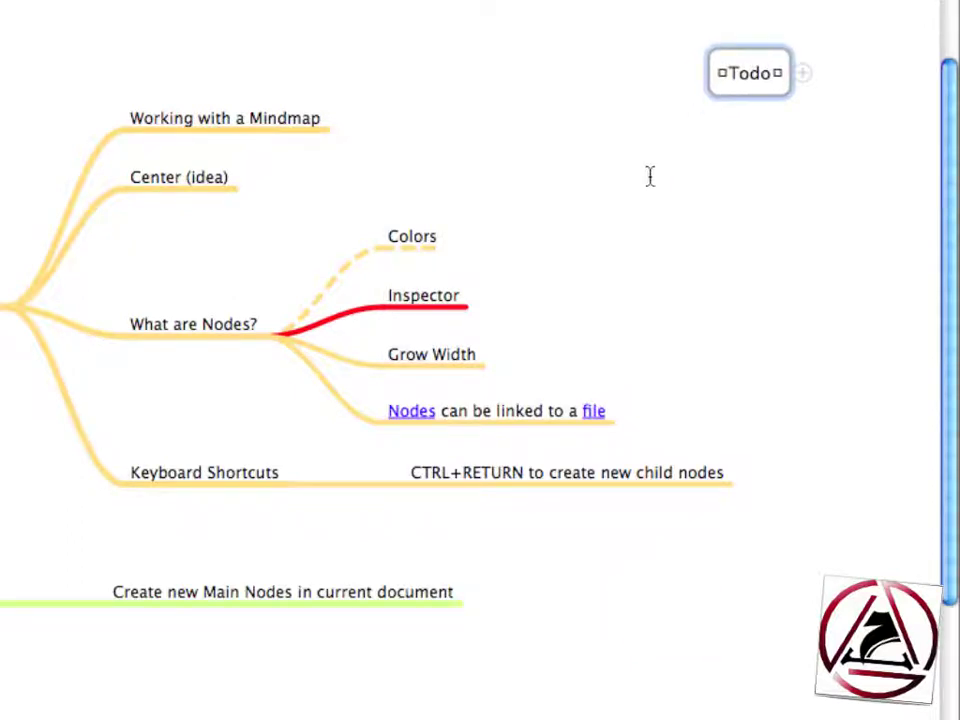
pyautogui.hscroll(5, 679, 189)
pyautogui.hscroll(-6, 260, 258)
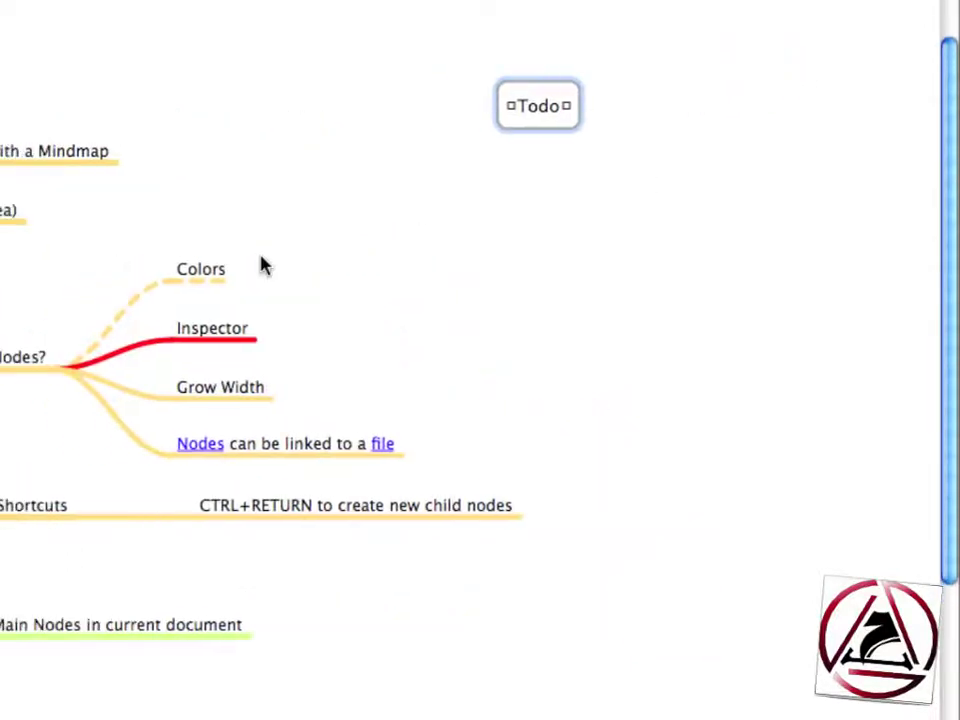
pyautogui.hscroll(-3, 264, 266)
pyautogui.press('BackSpace')
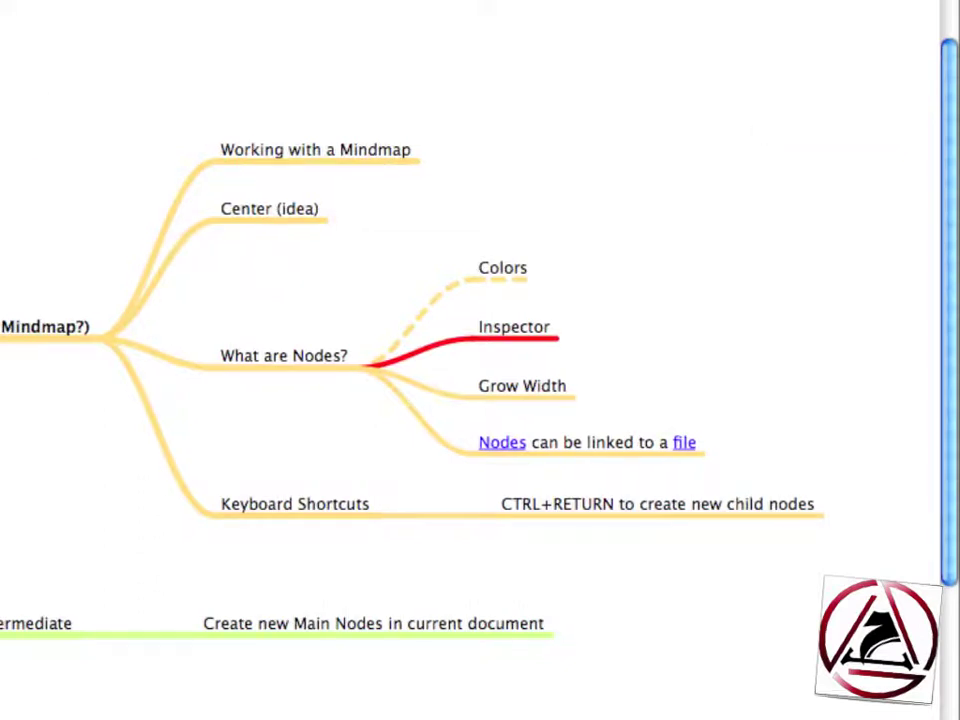
pyautogui.hscroll(-3, 861, 107)
pyautogui.hscroll(-3, 470, 360)
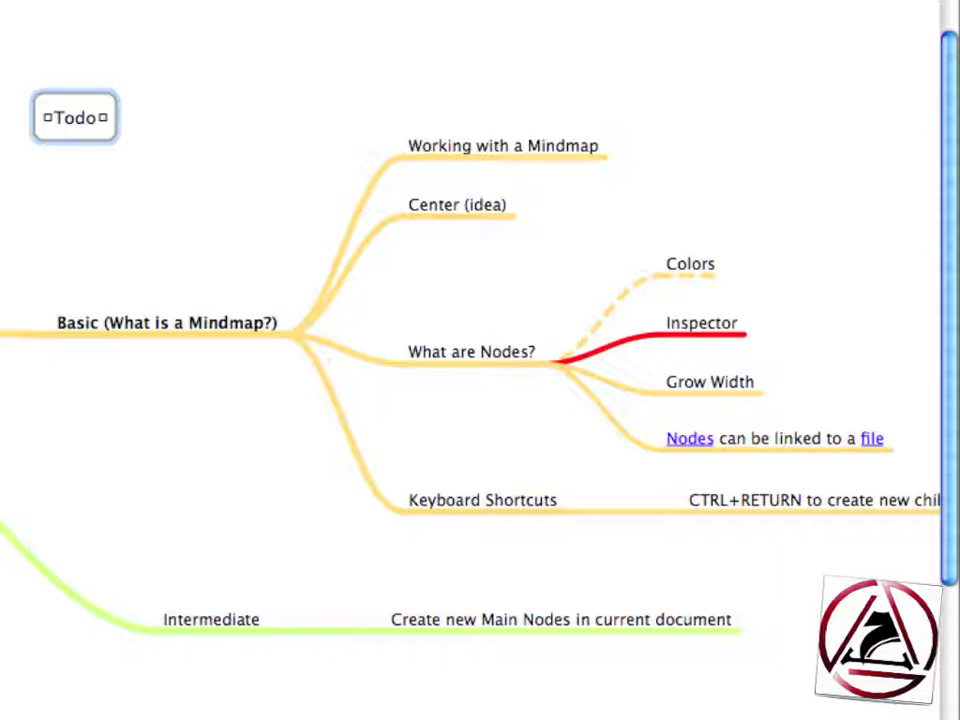
# Step: Add a second child node named "Connections" to the "Intermediate" node
pyautogui.click(268, 630)
pyautogui.press('Tab')
pyautogui.write('connections')
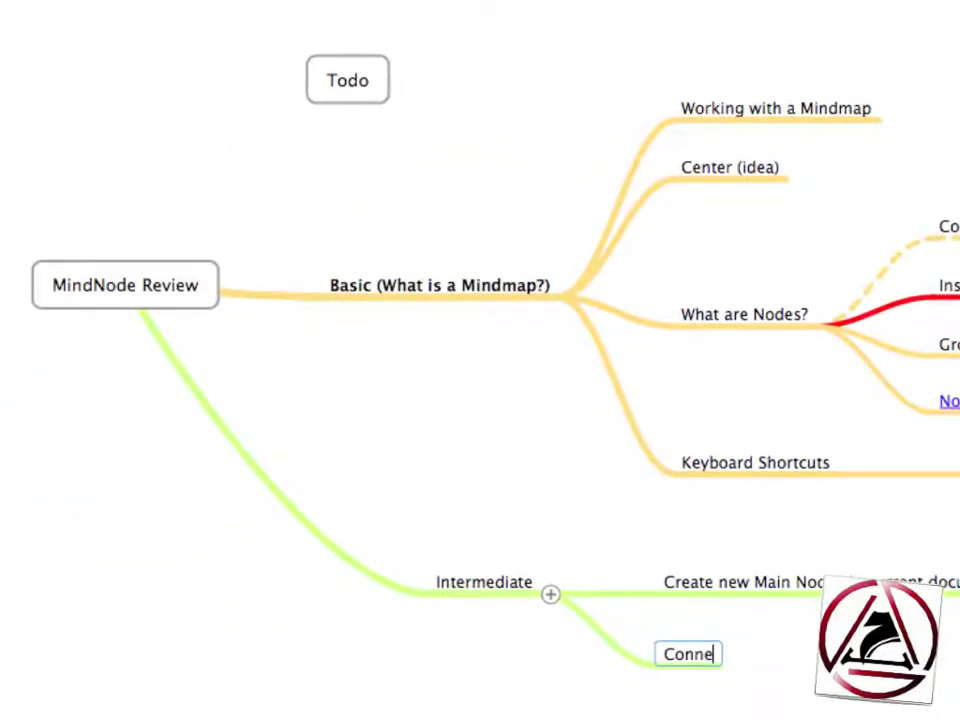
pyautogui.press('Return')
# Step: Draw a connection from the "MindNode Review" node to the "Todo" node
pyautogui.click(305, 388)
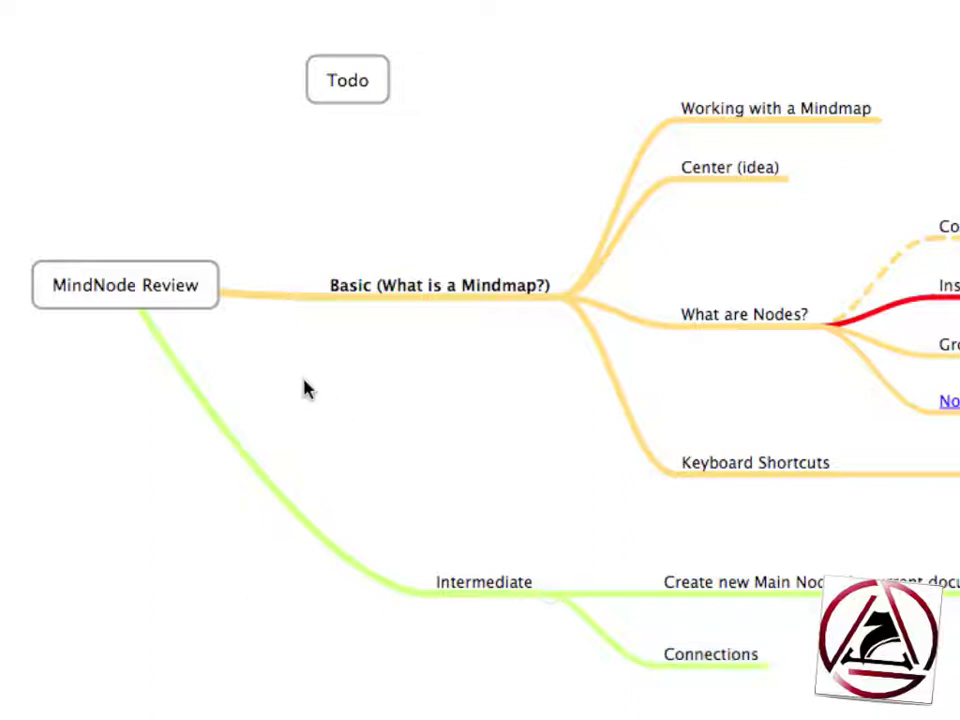
pyautogui.moveTo(150, 261); pyautogui.dragTo(364, 86)
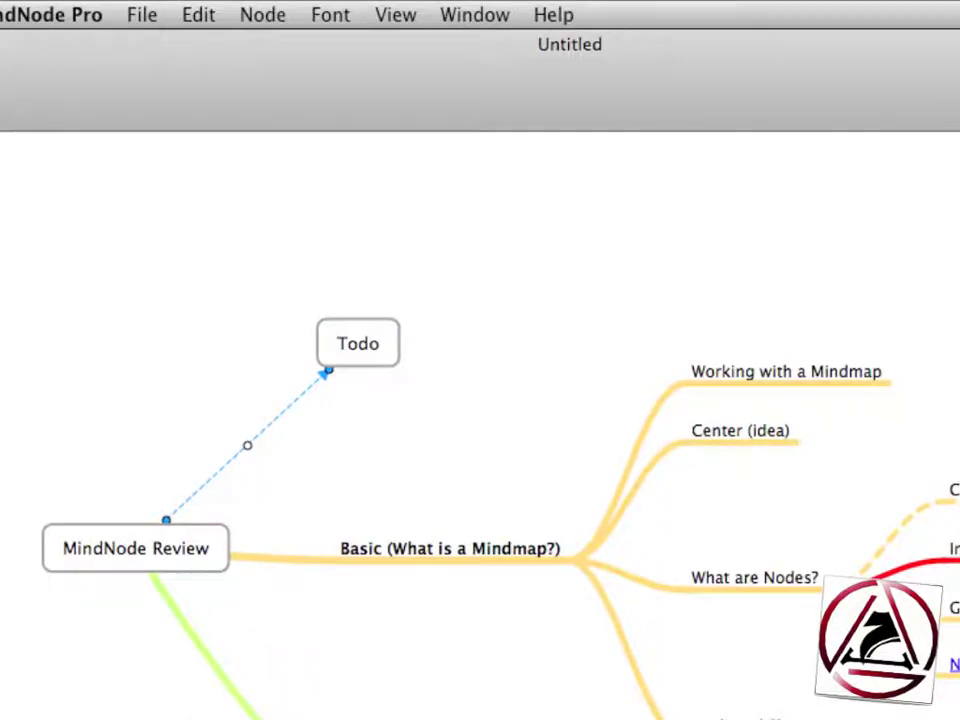
# Step: Show the connection's node settings in the inspector and set its starting endpoint to an open circle
pyautogui.press('super+alt+i')
pyautogui.moveTo(350, 39); pyautogui.dragTo(566, 32)
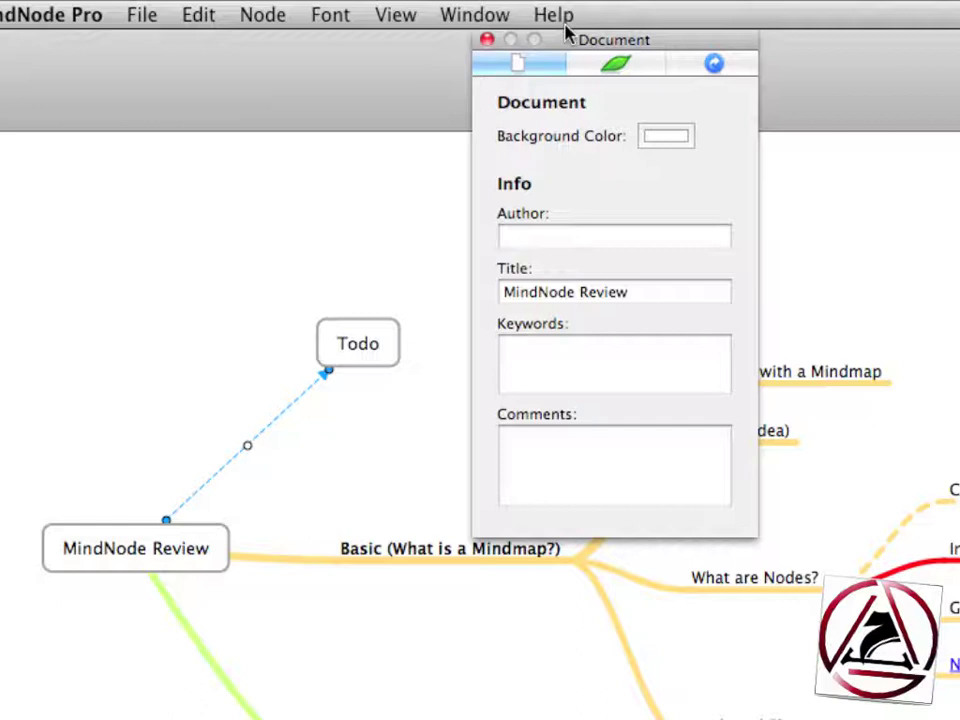
pyautogui.click(622, 68)
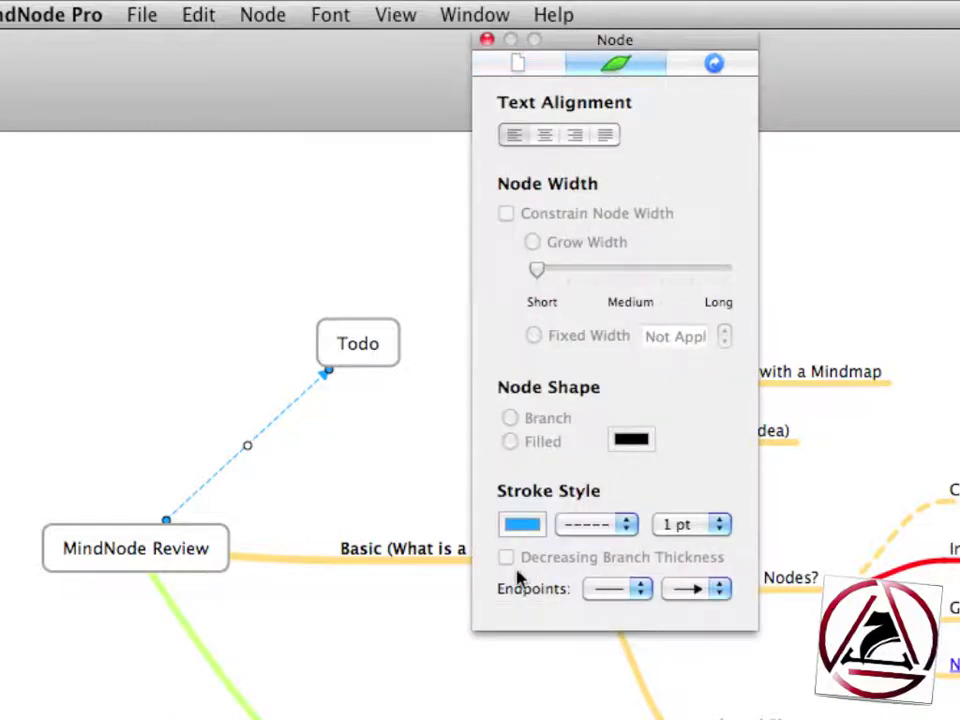
pyautogui.click(598, 590)
pyautogui.click(598, 615)
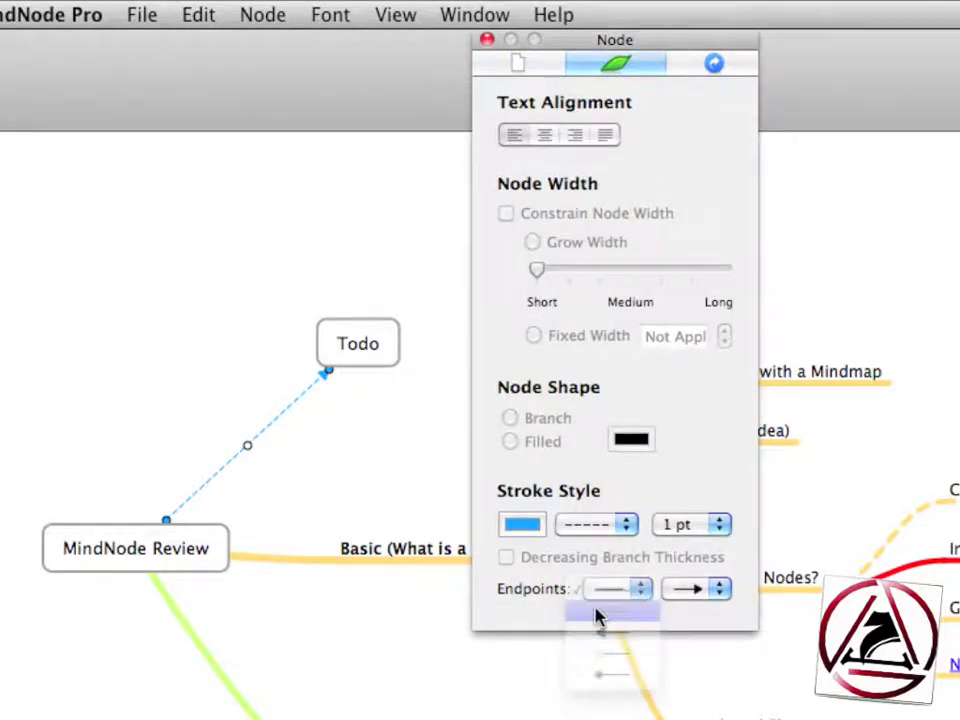
pyautogui.click(598, 590)
pyautogui.click(600, 634)
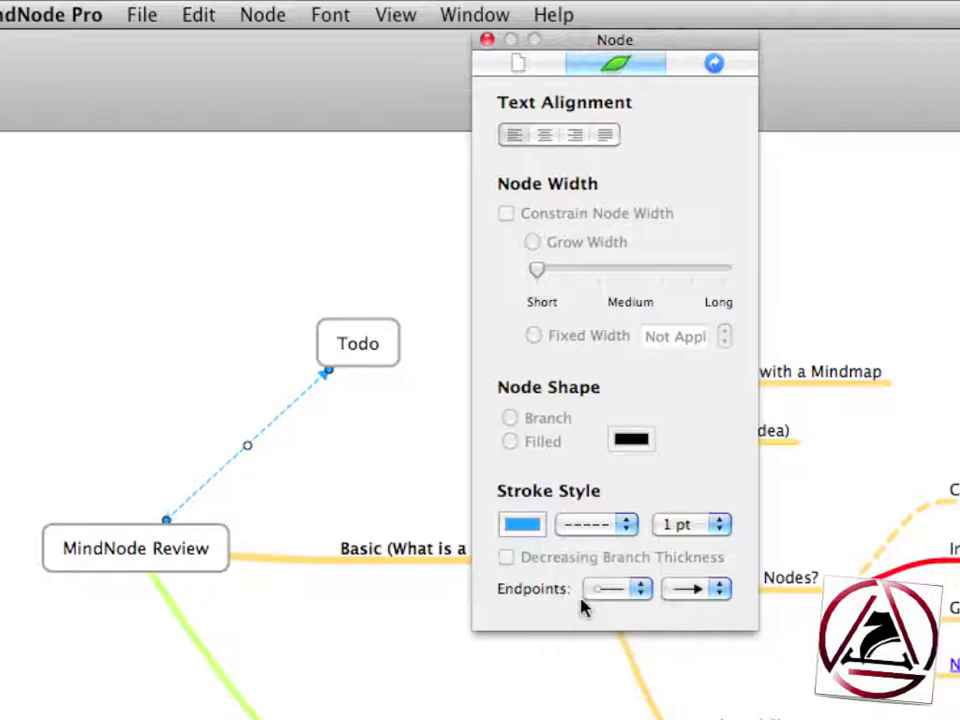
# Step: Bend the connection between "MindNode Review" and "Todo" into a wide curve bulging up and to the left
pyautogui.click(354, 461)
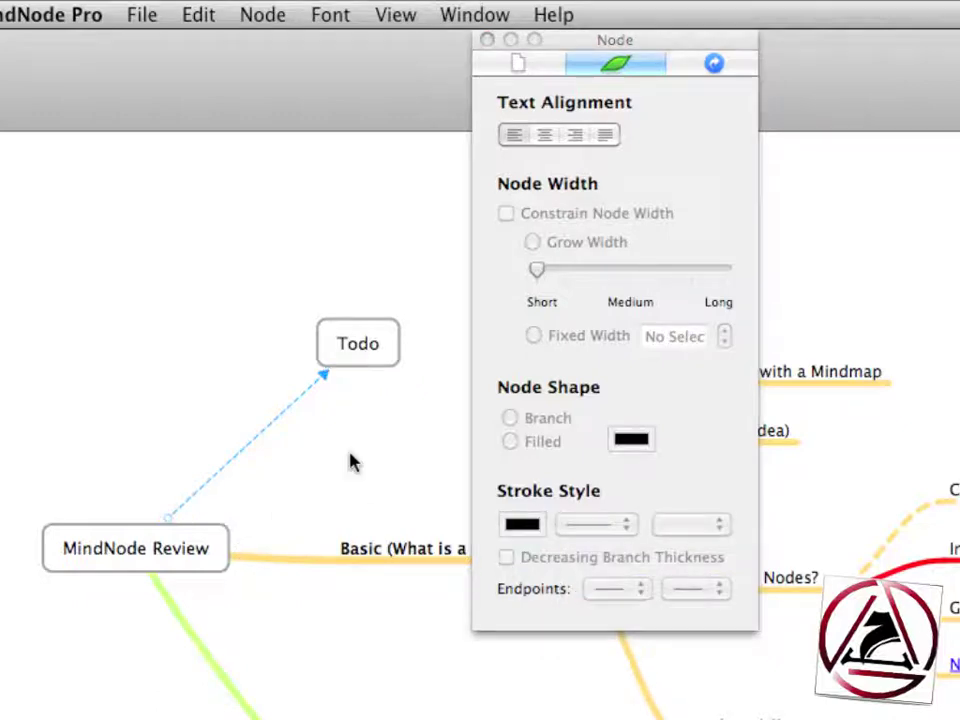
pyautogui.click(257, 439)
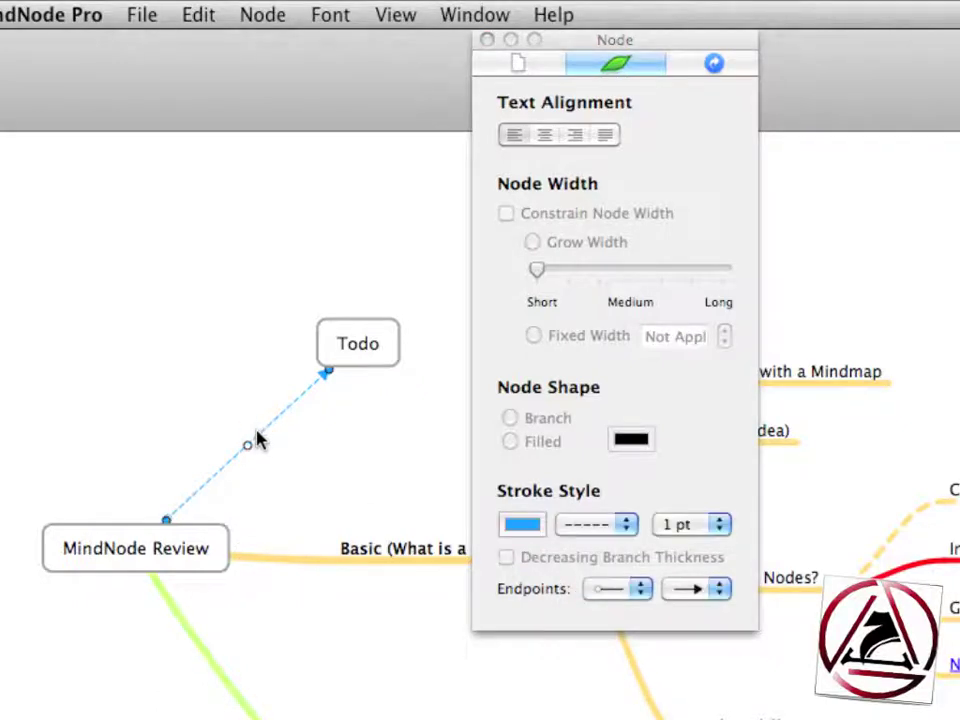
pyautogui.moveTo(248, 446); pyautogui.dragTo(100, 292)
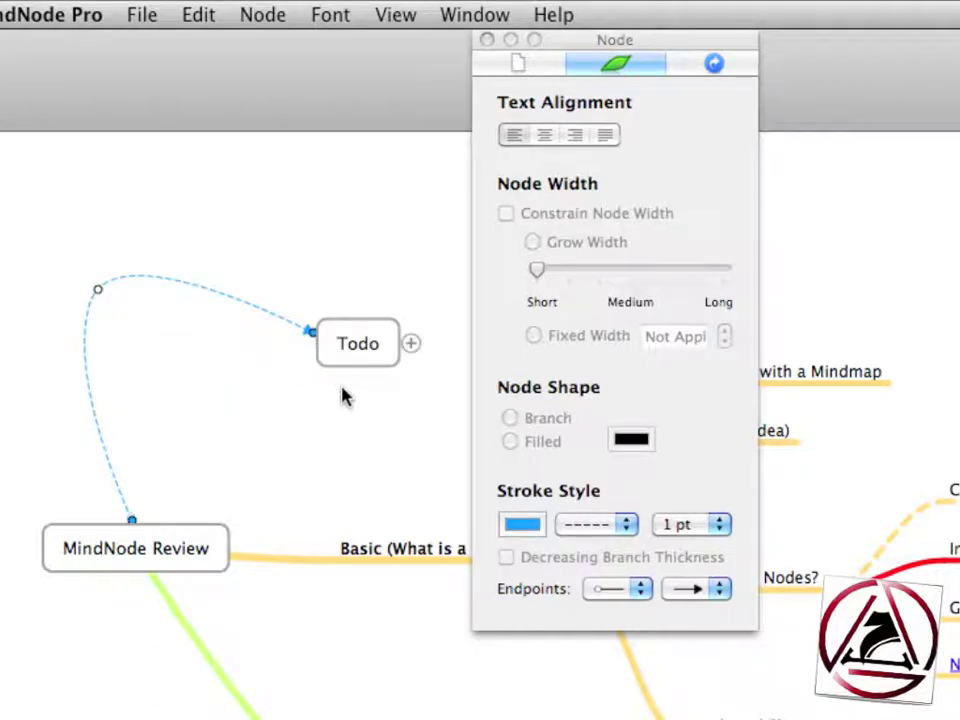
# Step: Move the "Todo" node slightly up and to the left, and close the inspector
pyautogui.moveTo(340, 345); pyautogui.dragTo(314, 300)
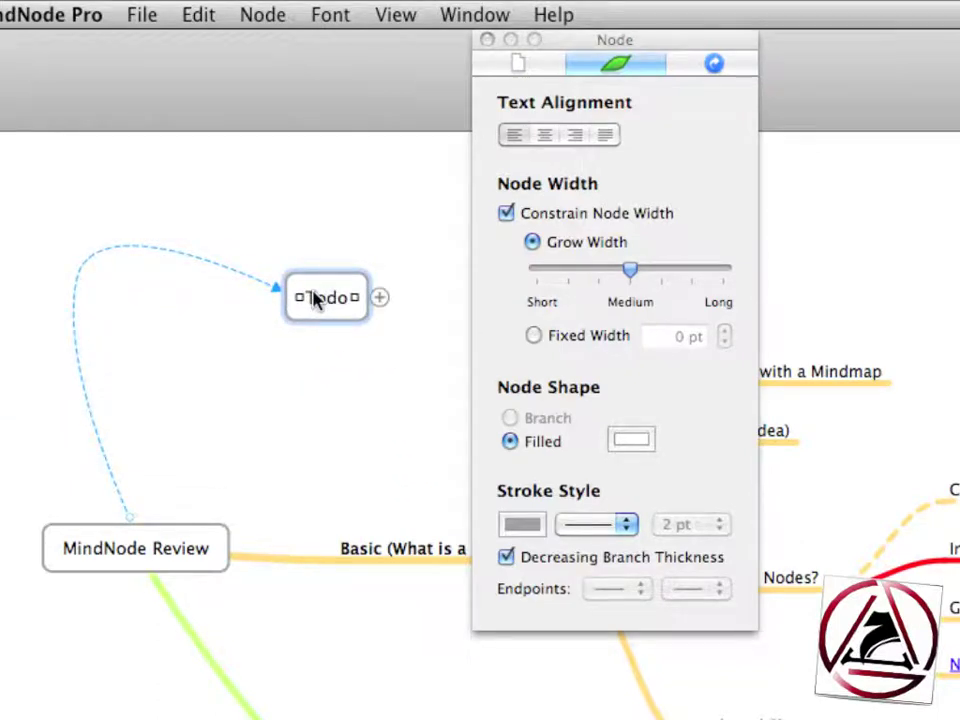
pyautogui.scroll(-5, 313, 299)
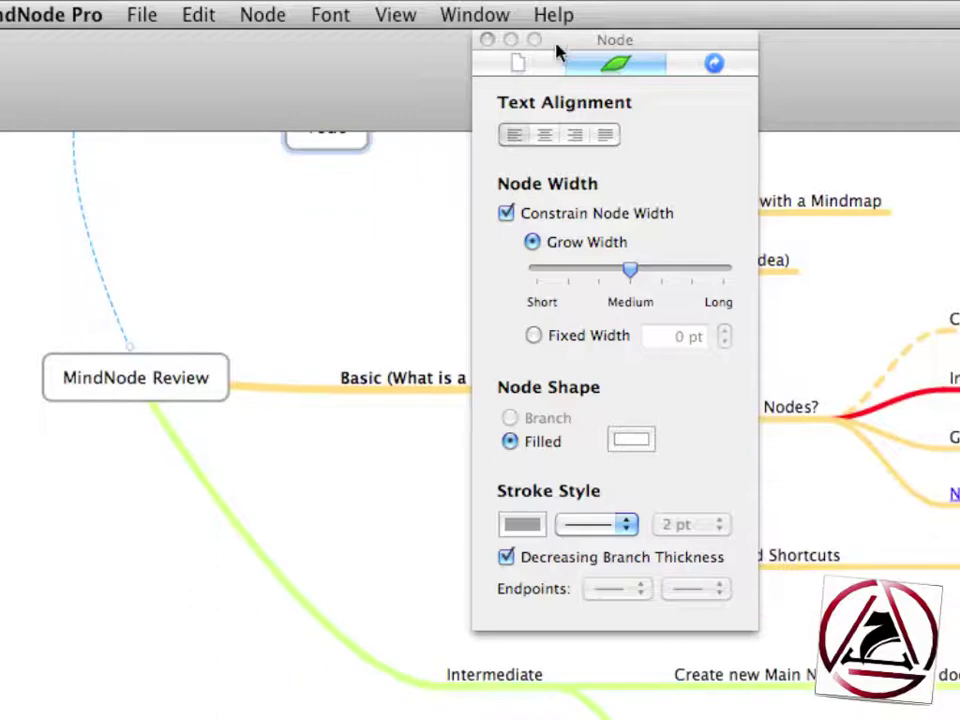
pyautogui.click(488, 40)
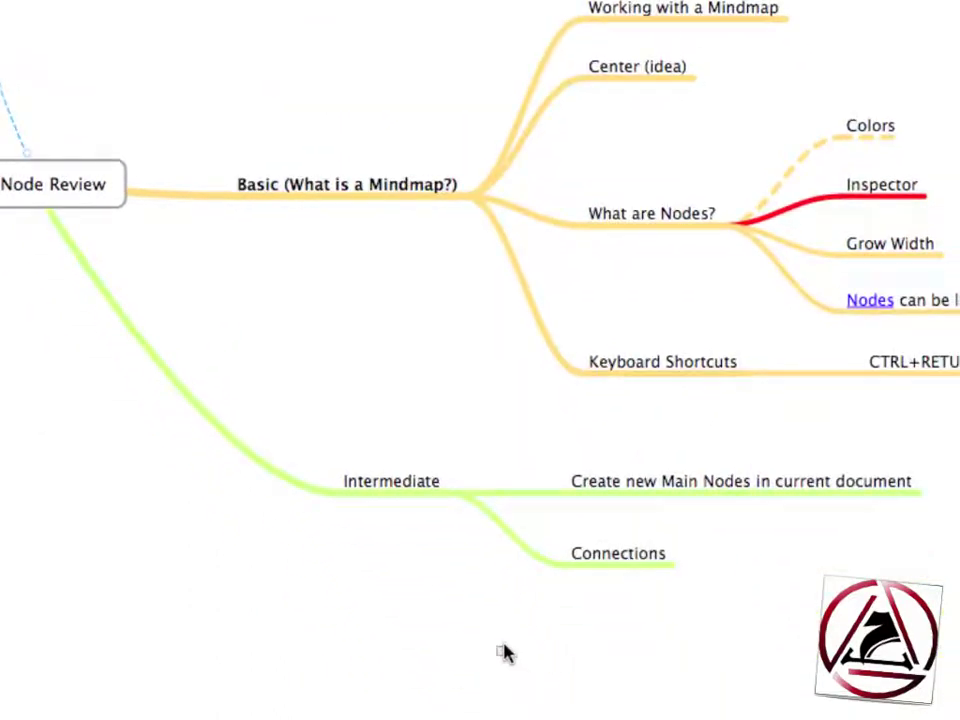
# Step: Add a third child node named "More on Keyboard Shortcuts" to the "Intermediate" node
pyautogui.click(391, 481)
pyautogui.press('Tab')
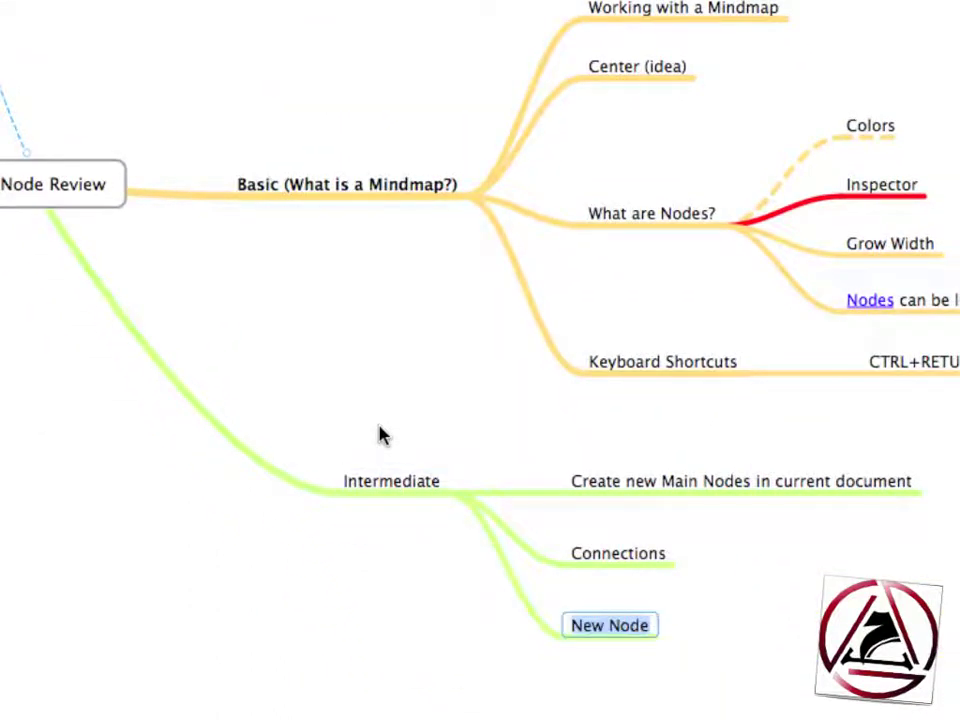
pyautogui.write('More on key')
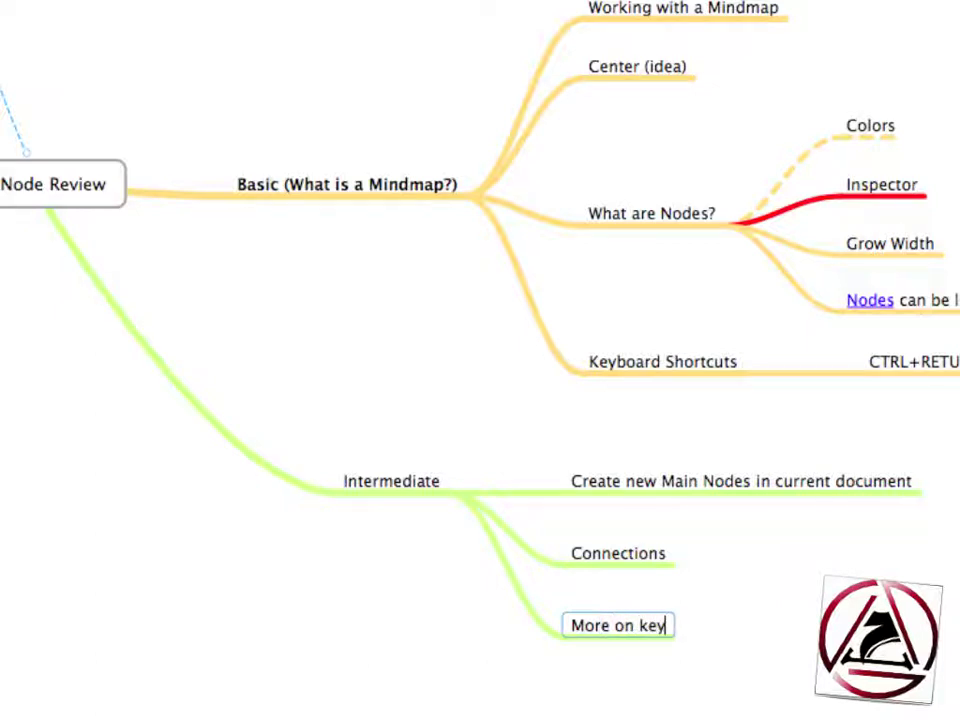
pyautogui.write('bo')
pyautogui.press('BackSpace')
pyautogui.press('BackSpace')
pyautogui.press('BackSpace')
pyautogui.press('BackSpace')
pyautogui.press('BackSpace')
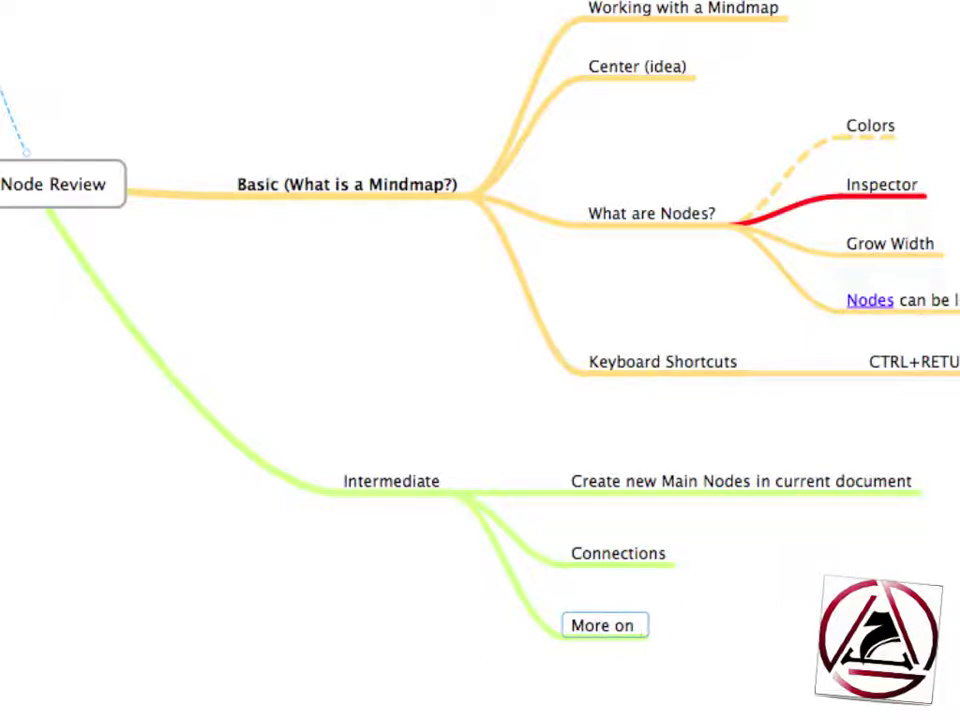
pyautogui.write('Keyboard Shor')
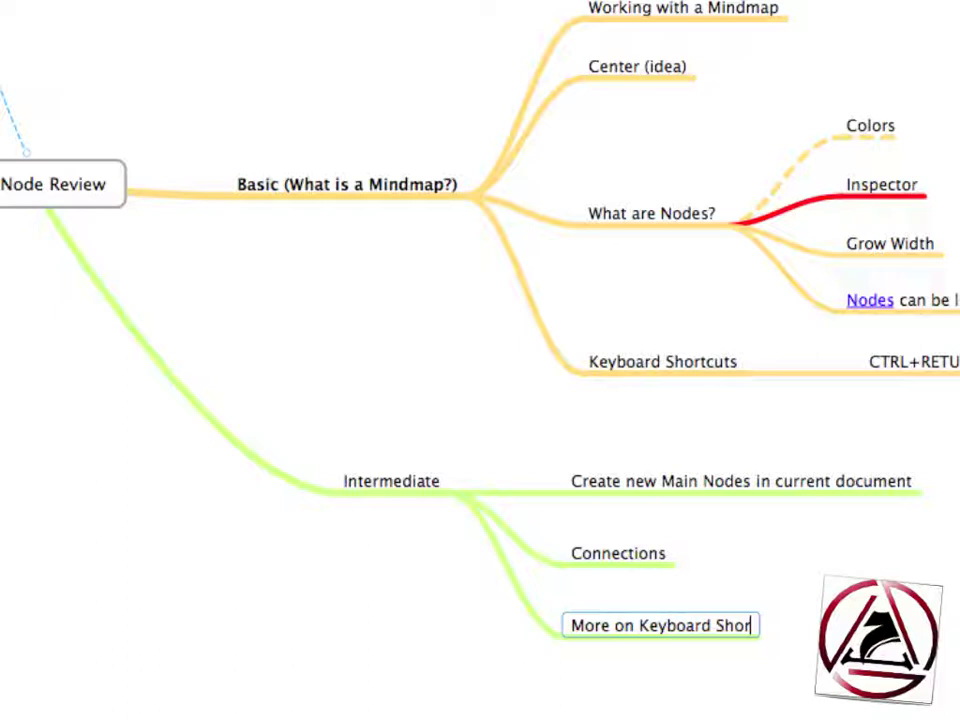
pyautogui.write('tcuts')
pyautogui.press('Return')
# Step: Add a child node reading "OPTION+RETURN to re-edit Nodes" to the "More on Keyboard Shortcuts" node
pyautogui.hscroll(5, 377, 435)
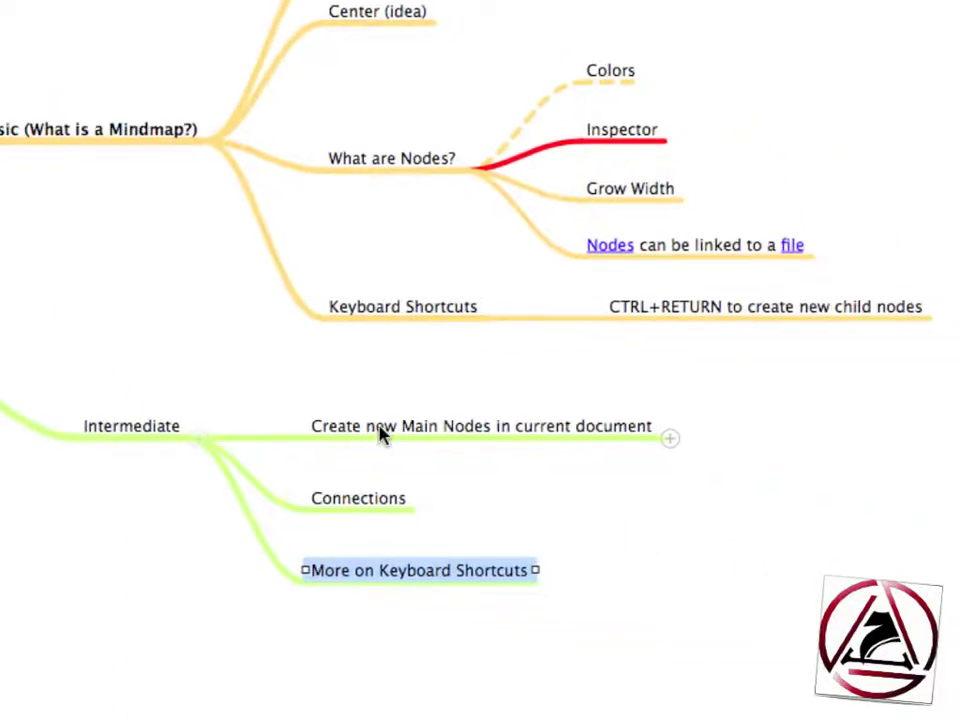
pyautogui.hotkey('ctrl', 'Return')
pyautogui.write('O')
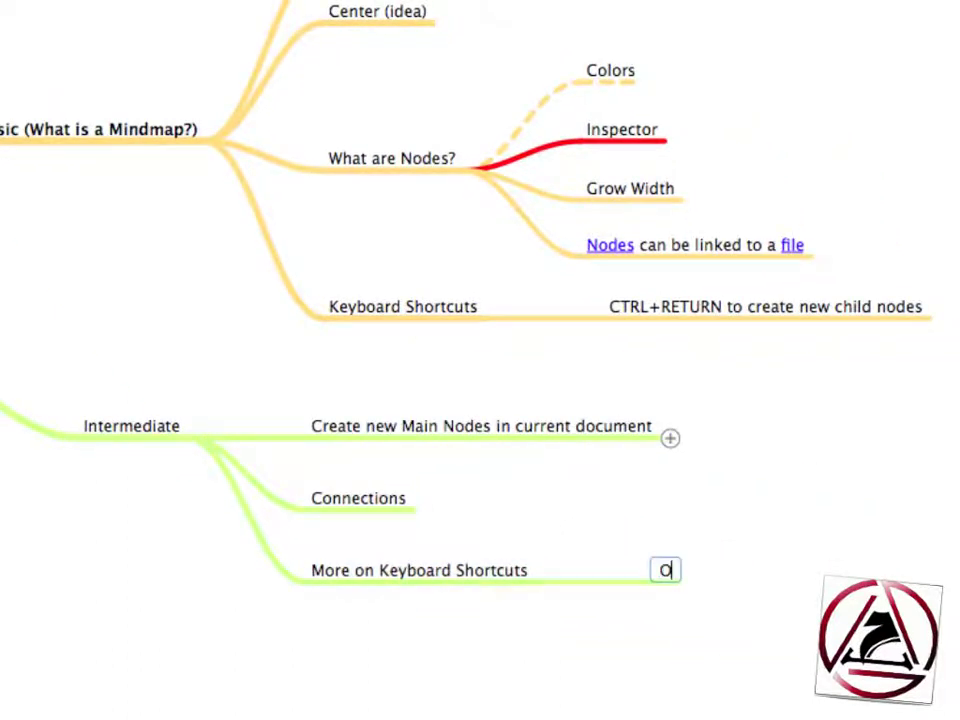
pyautogui.write('PTION+')
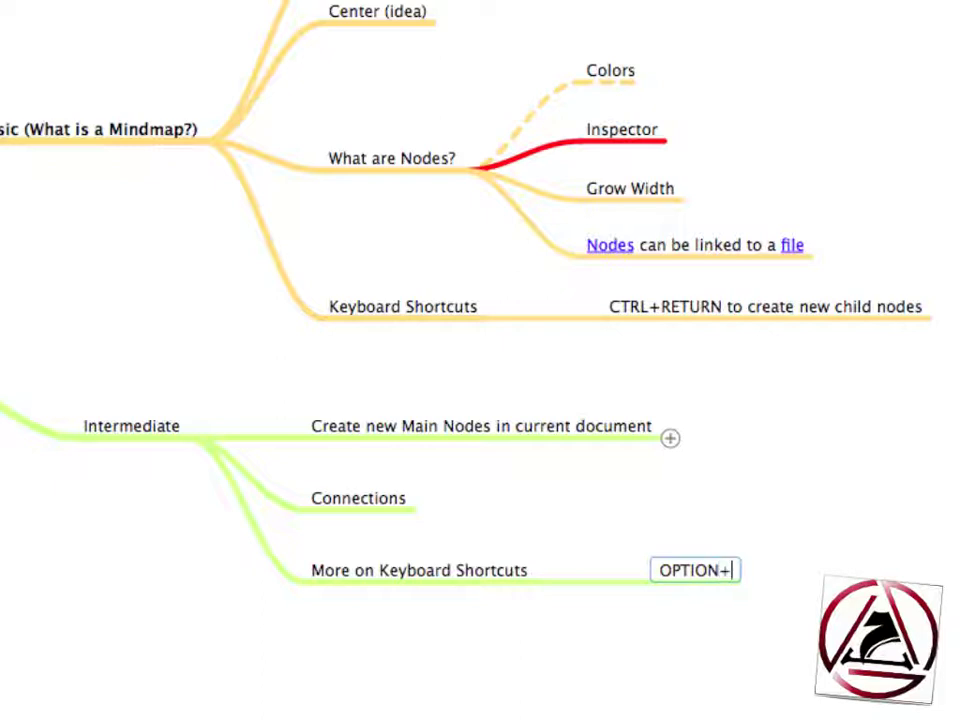
pyautogui.write('RETURN to re')
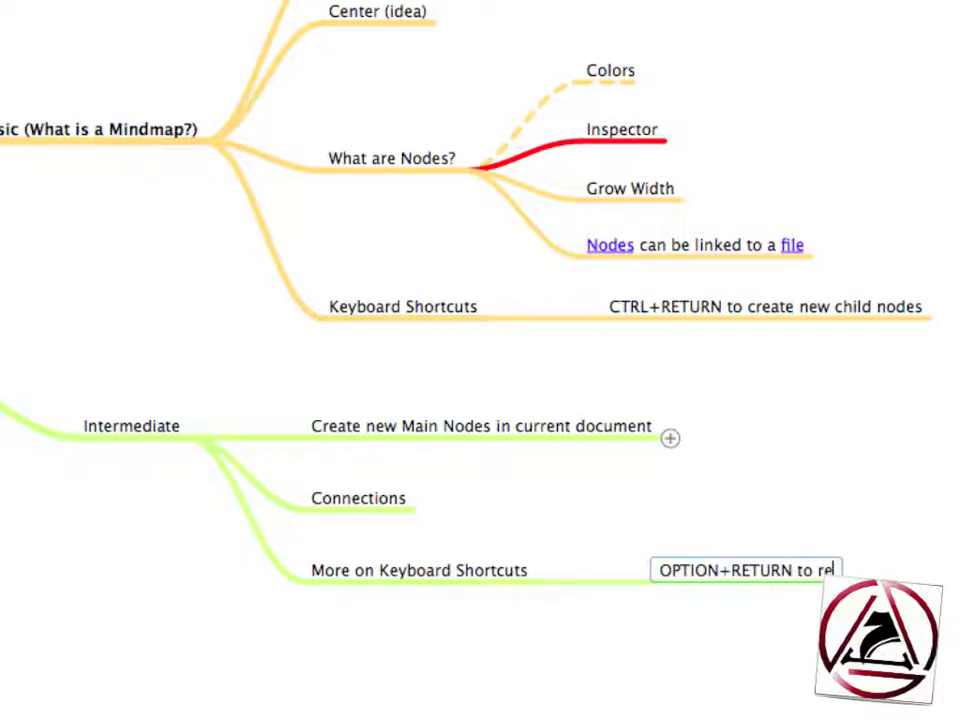
pyautogui.write('-edit ')
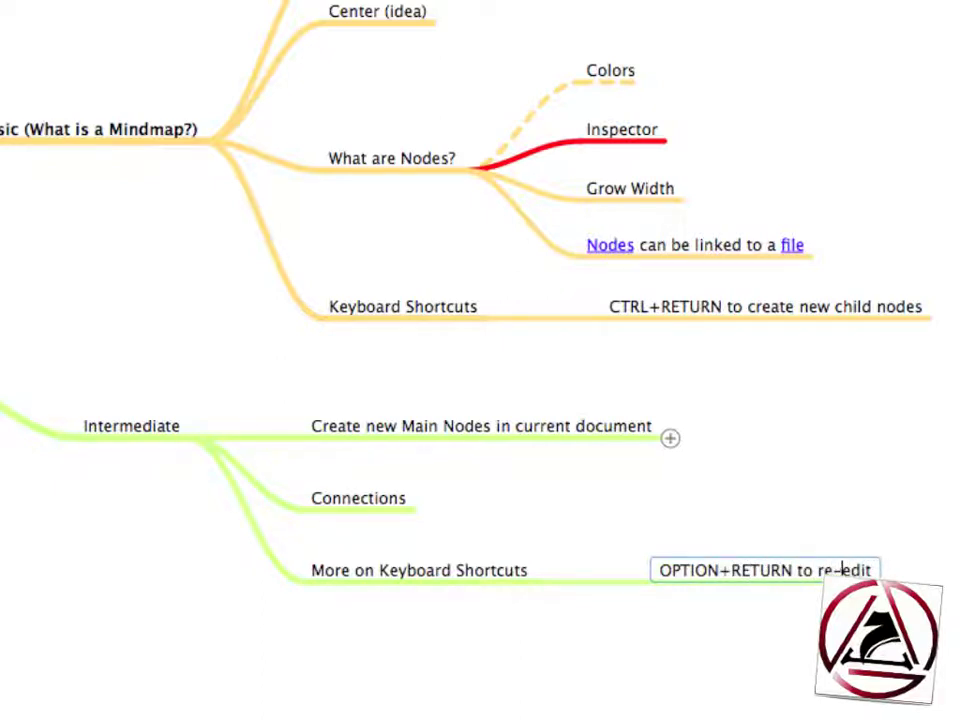
pyautogui.write('Nodes')
pyautogui.press('Return')
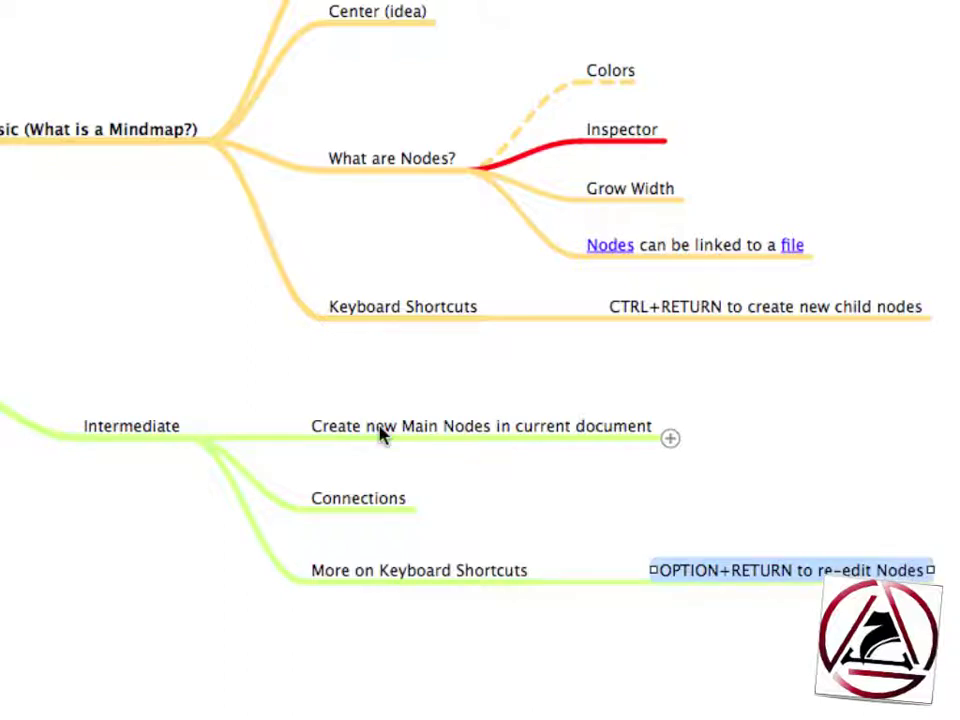
# Step: Reopen the "OPTION+RETURN to re-edit Nodes" node's text for editing twice, leaving the edit mode each time
pyautogui.hotkey('alt', 'Return')
pyautogui.press('Return')
pyautogui.hotkey('alt', 'Return')
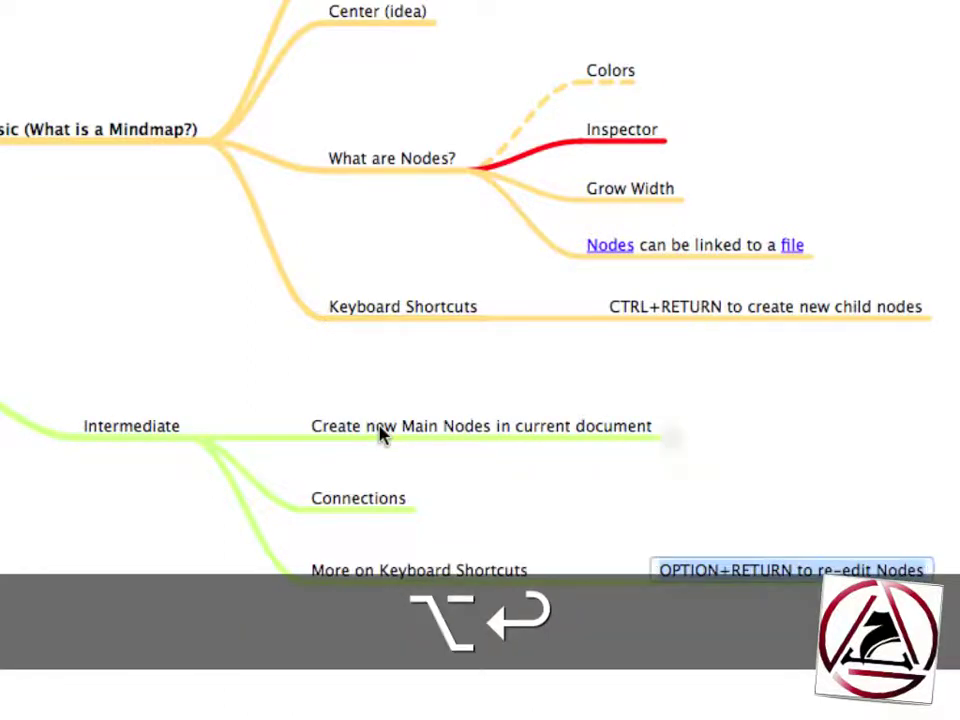
pyautogui.press('Return')
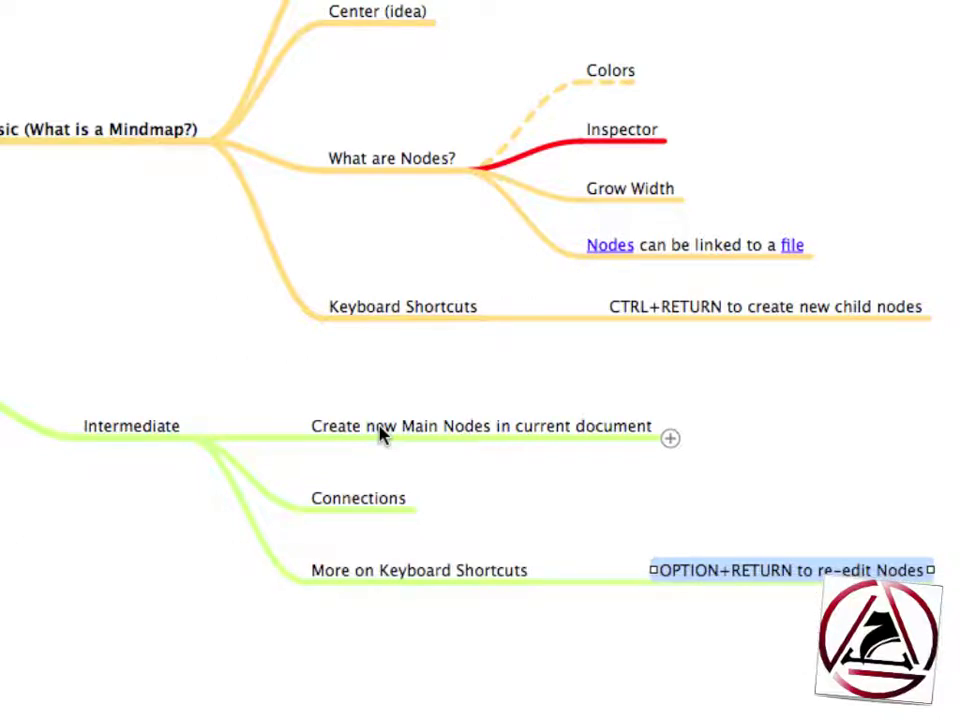
# Step: Add a sibling node reading "SHIFT to create connections" below the "OPTION+RETURN to re-edit Nodes" node
pyautogui.press('Return')
pyautogui.write('SHI')
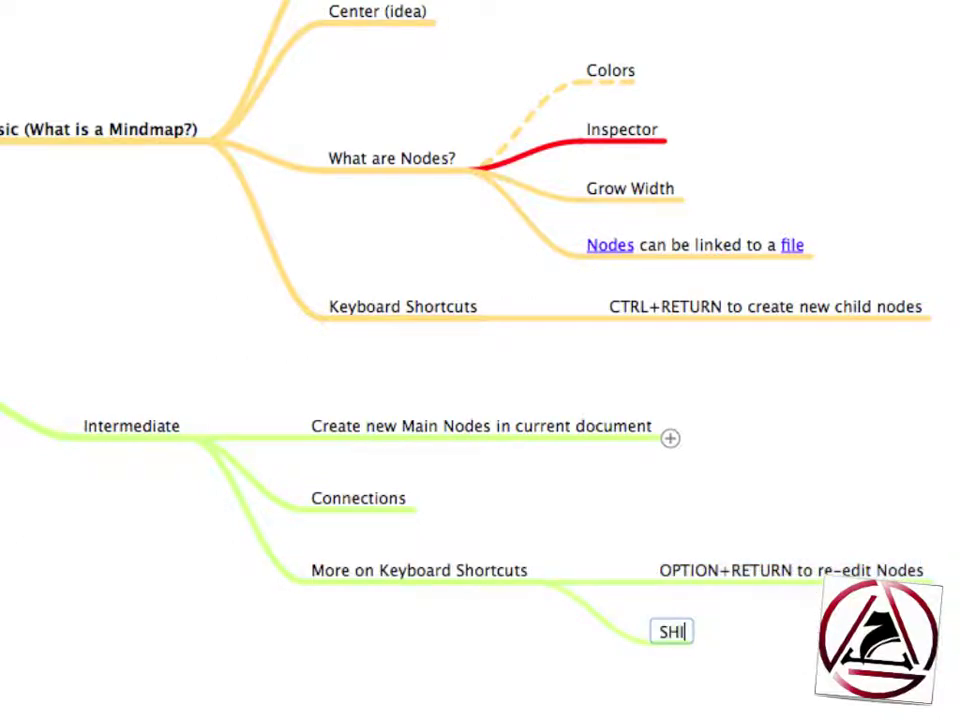
pyautogui.write('FT to ')
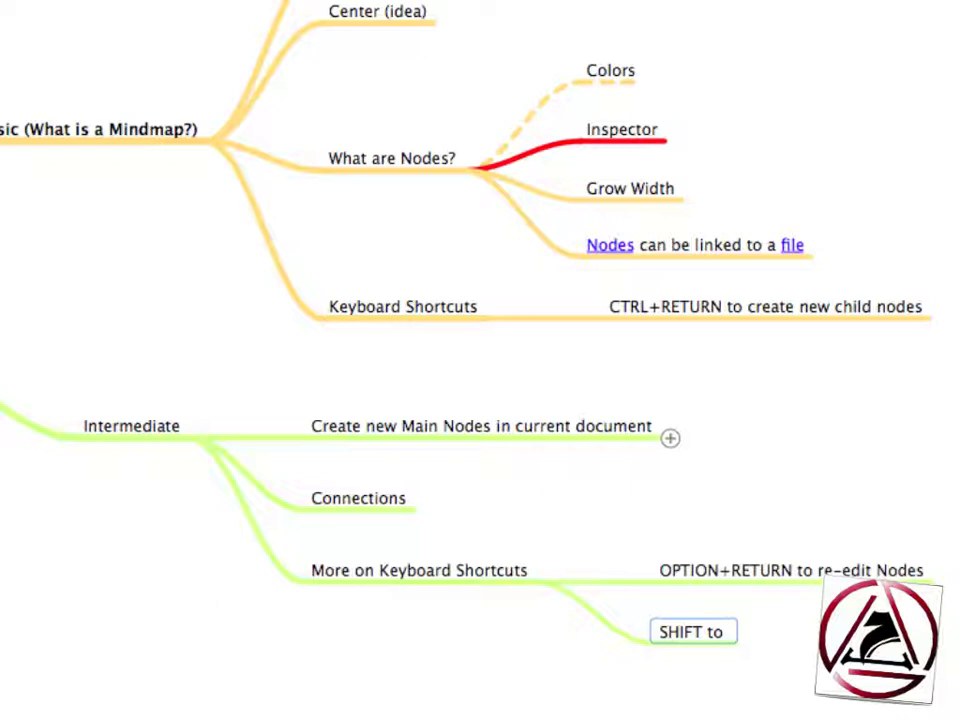
pyautogui.write('create conn')
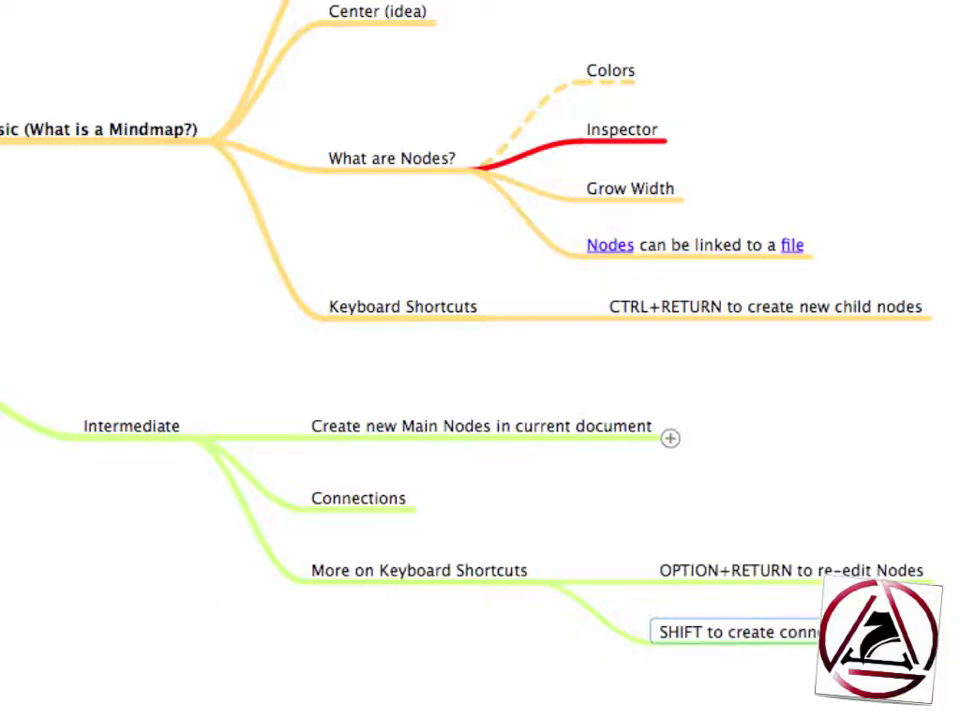
pyautogui.press('Return')
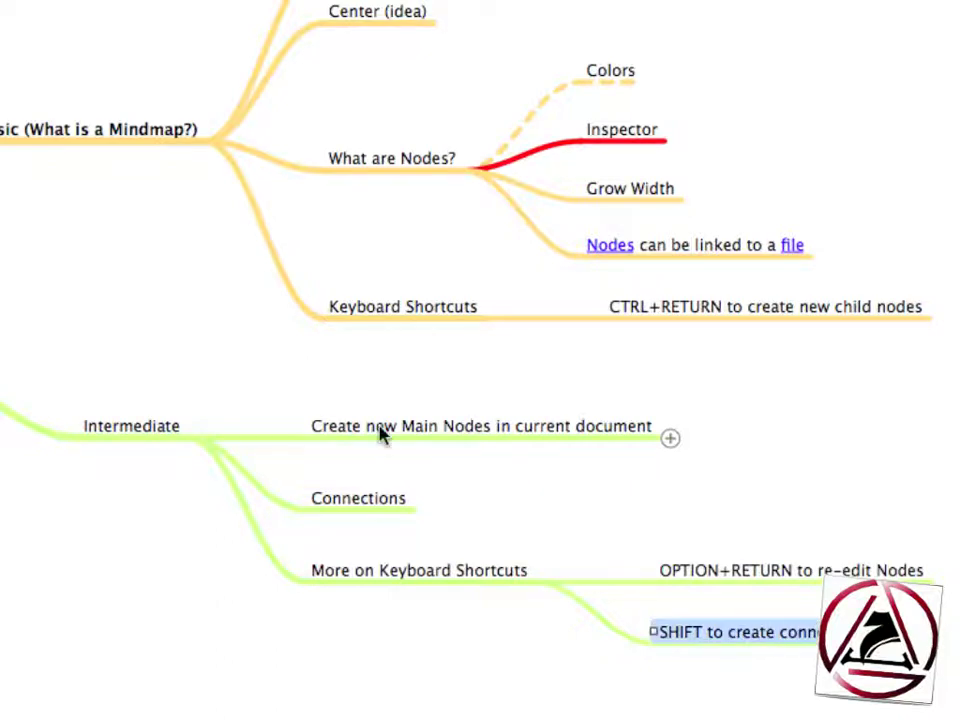
# Step: Add a third child node reading "More Keyboard Shortcuts in the manual" under "More on Keyboard Shortcuts"
pyautogui.press('Return')
pyautogui.write('More key')
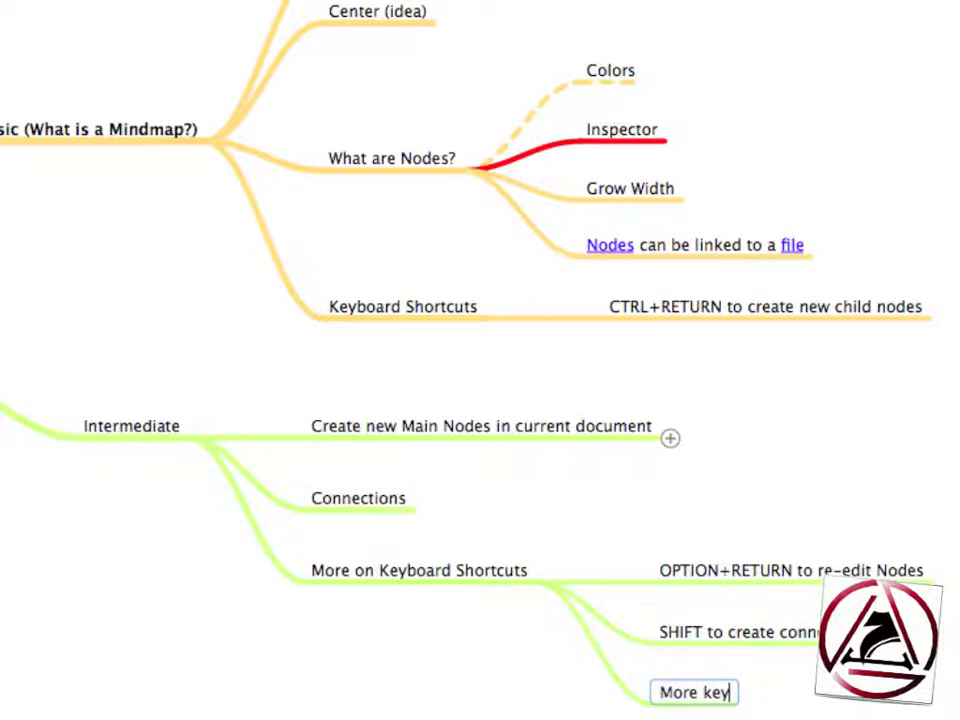
pyautogui.write('board')
pyautogui.press('BackSpace')
pyautogui.press('BackSpace')
pyautogui.press('BackSpace')
pyautogui.press('BackSpace')
pyautogui.press('BackSpace')
pyautogui.press('BackSpace')
pyautogui.press('BackSpace')
pyautogui.press('BackSpace')
pyautogui.write('Keyboard Shortcu')
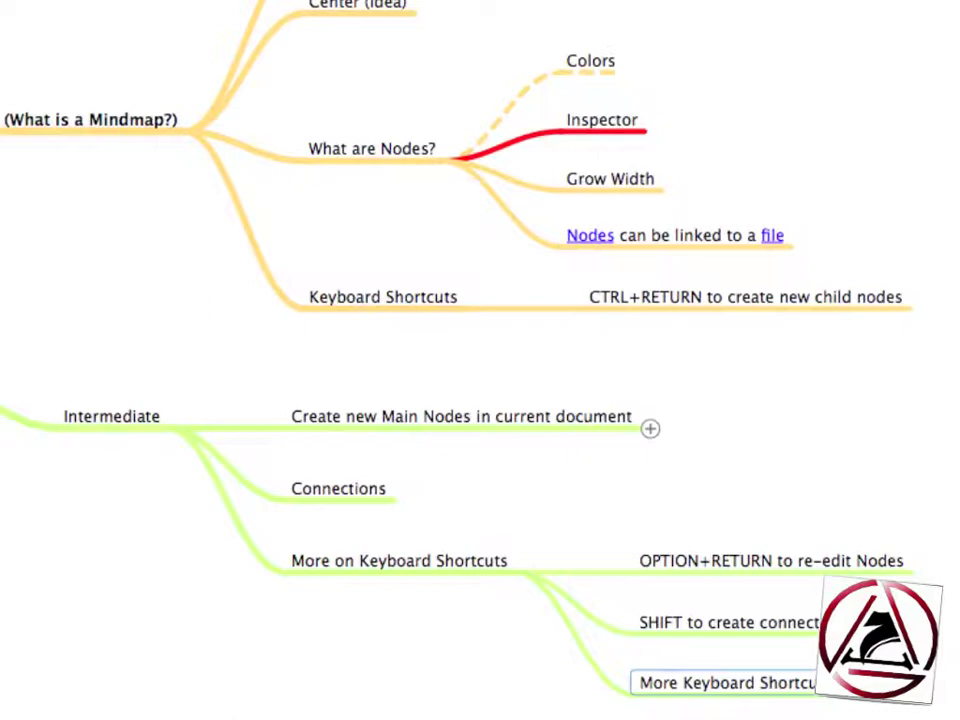
pyautogui.write('ts in the')
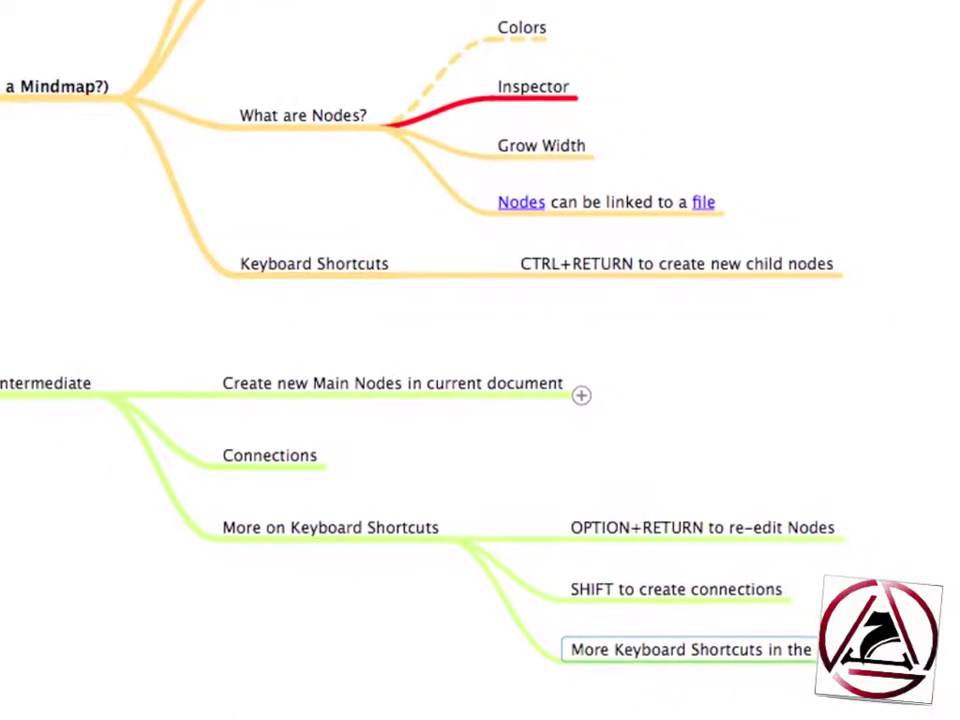
pyautogui.press('Return')
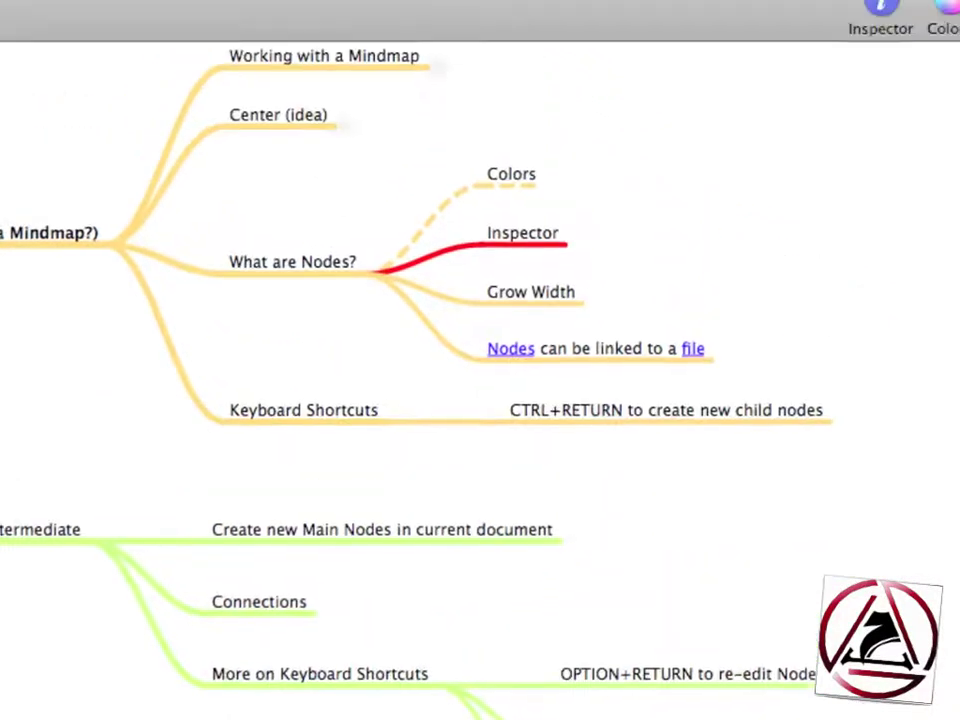
# Step: Check which help resources the program offers and look over the branches of the mind map
pyautogui.click(337, 18)
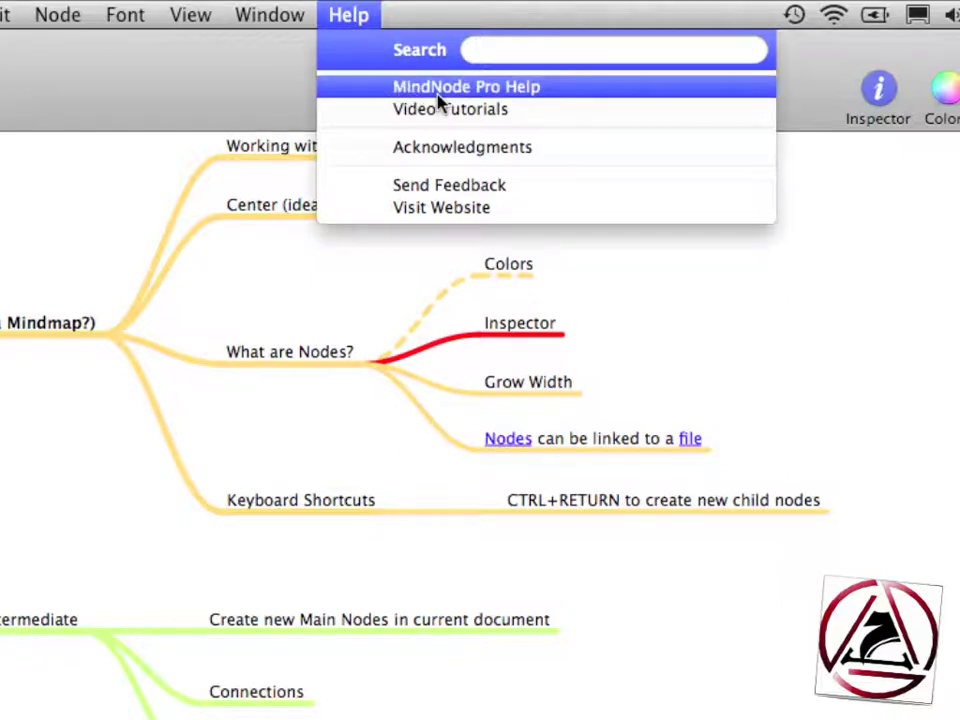
pyautogui.click(80, 540)
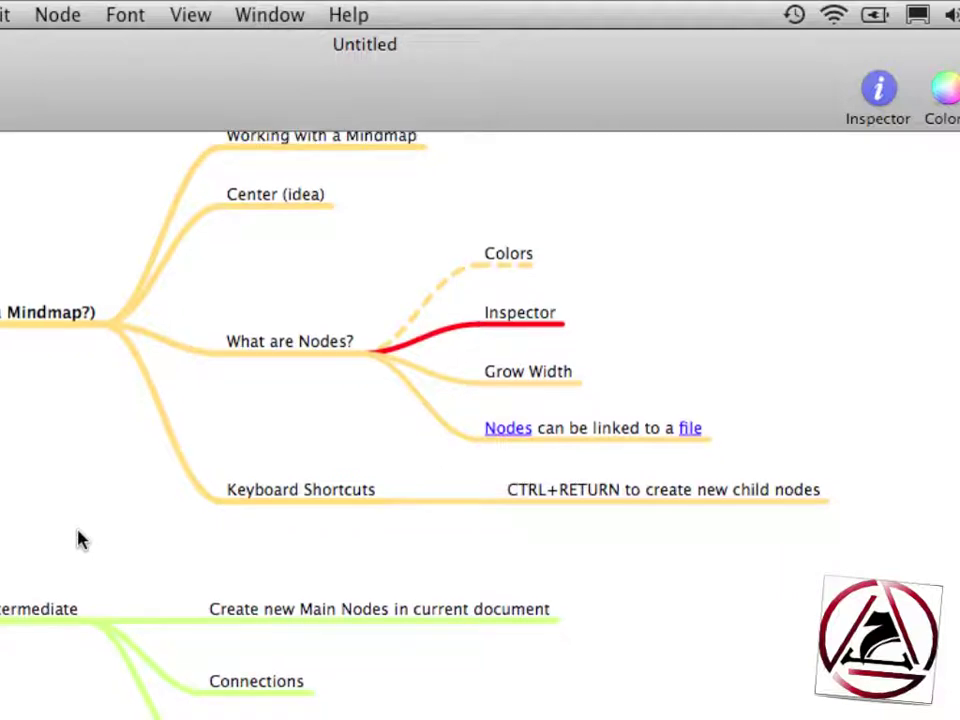
pyautogui.hscroll(-5, 80, 540)
pyautogui.scroll(2, 80, 540)
pyautogui.scroll(-5, 80, 540)
pyautogui.hscroll(2, 80, 540)
pyautogui.scroll(4, 80, 540)
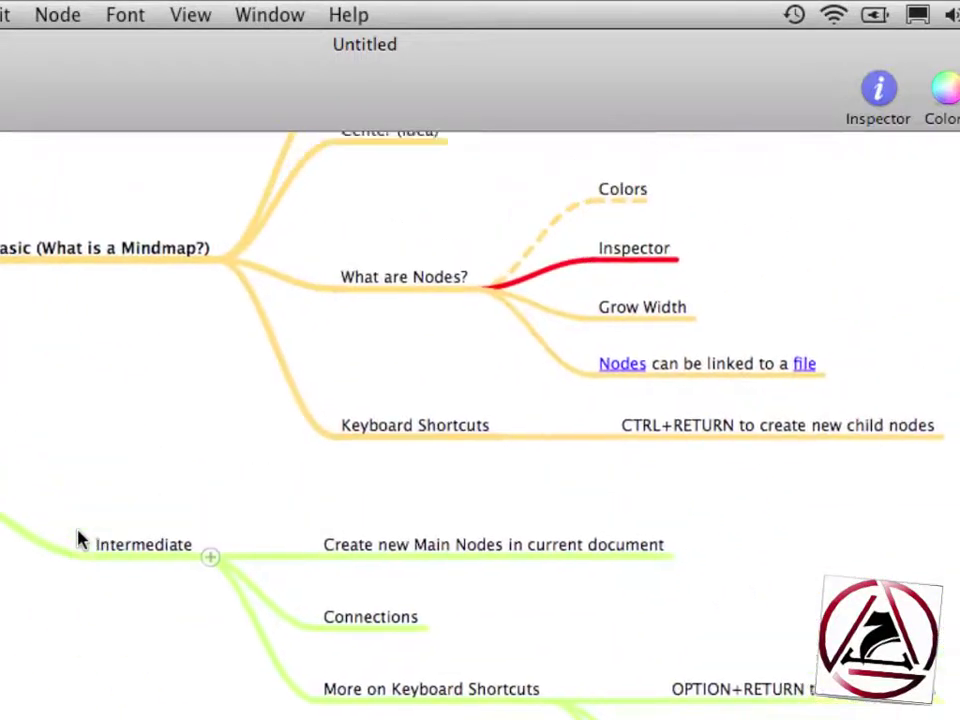
pyautogui.hscroll(-3, 80, 540)
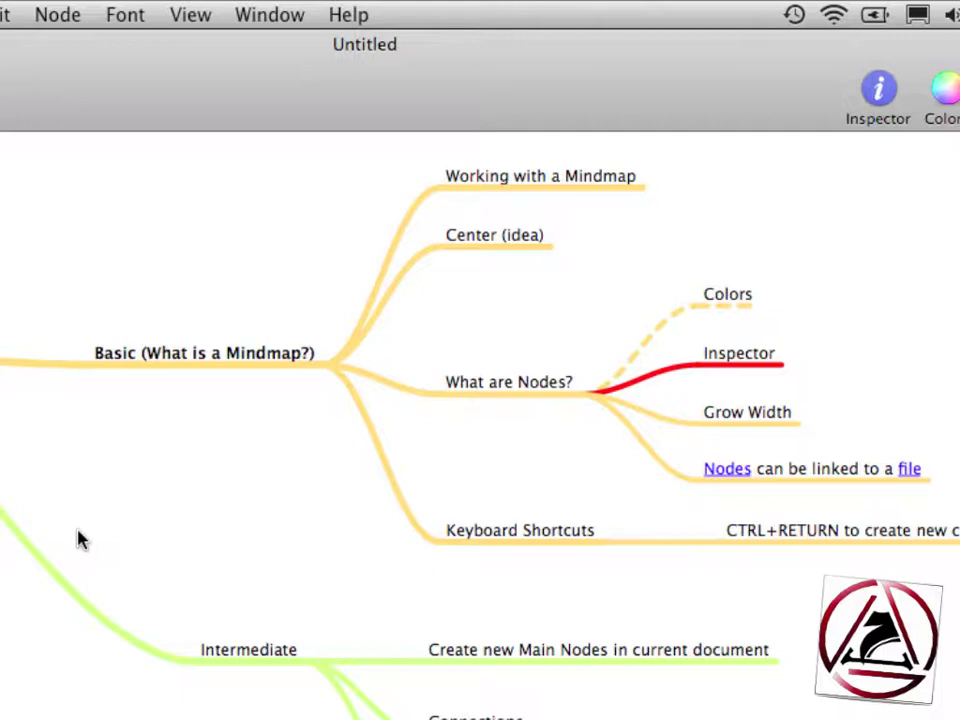
# Step: Rearrange the mind map's branches with Smart Layout
pyautogui.click(224, 14)
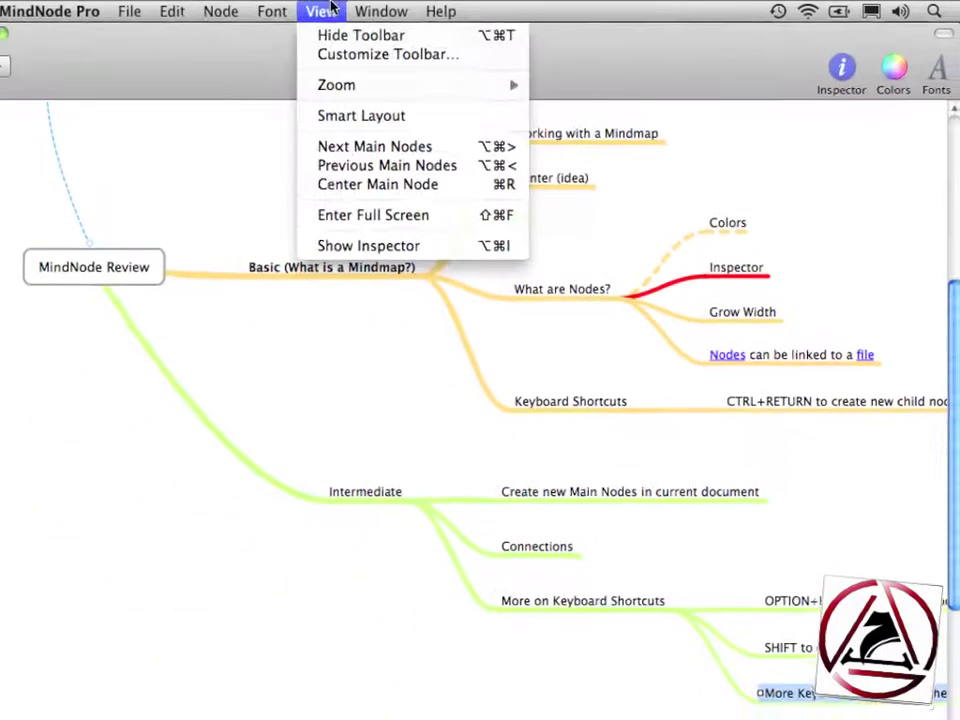
pyautogui.click(343, 118)
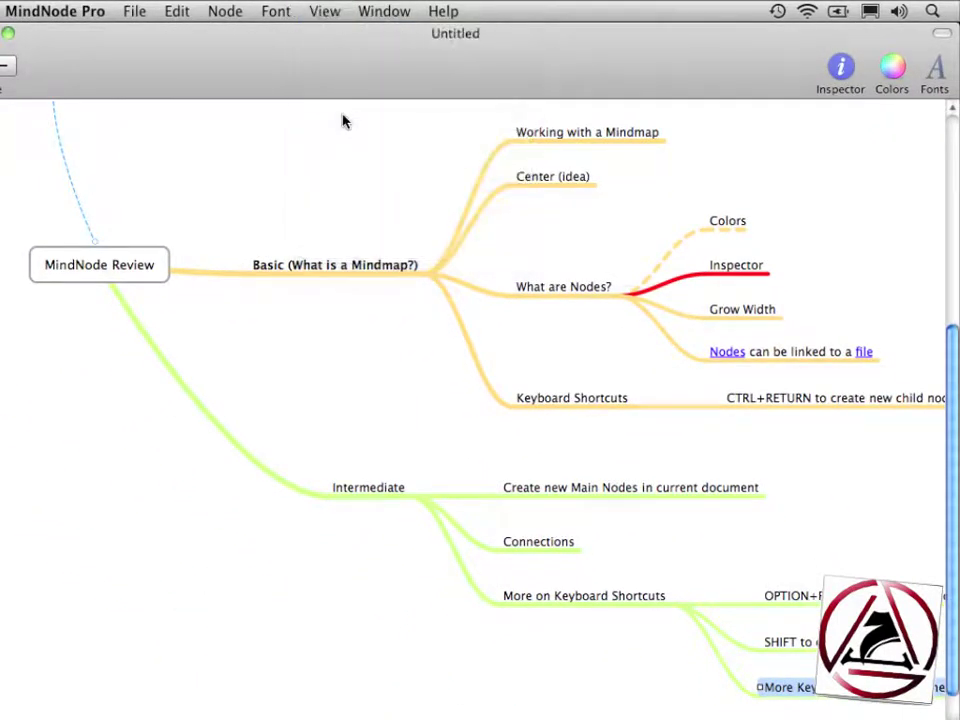
pyautogui.scroll(5, 302, 347)
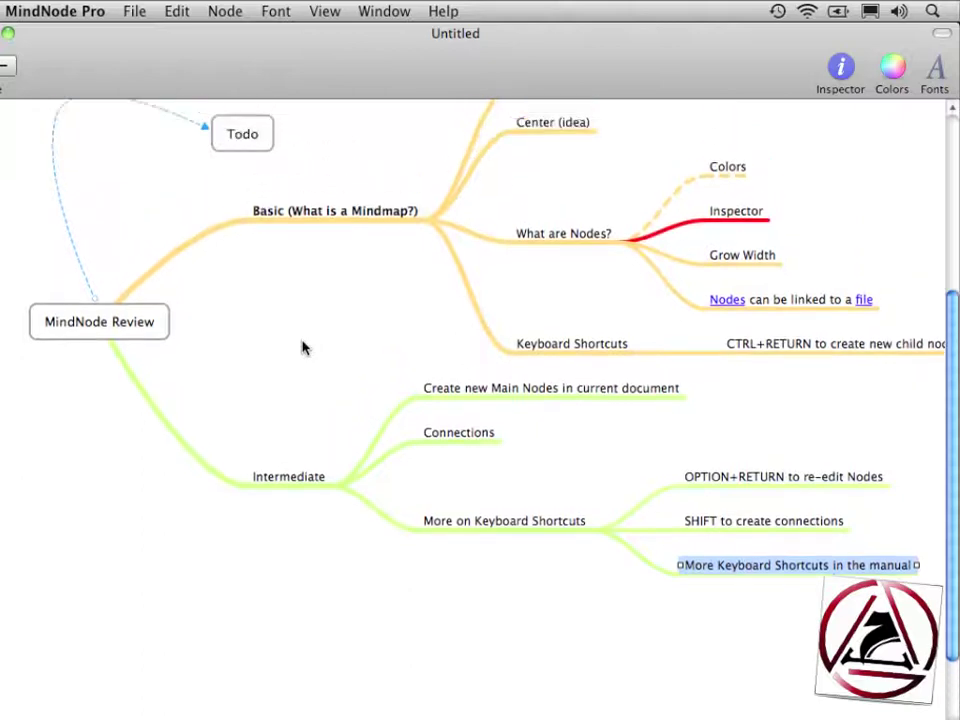
# Step: Reorder the "Intermediate" children by moving the "Connections" node below "More on Keyboard Shortcuts"
pyautogui.hscroll(3, 302, 347)
pyautogui.scroll(-1, 302, 347)
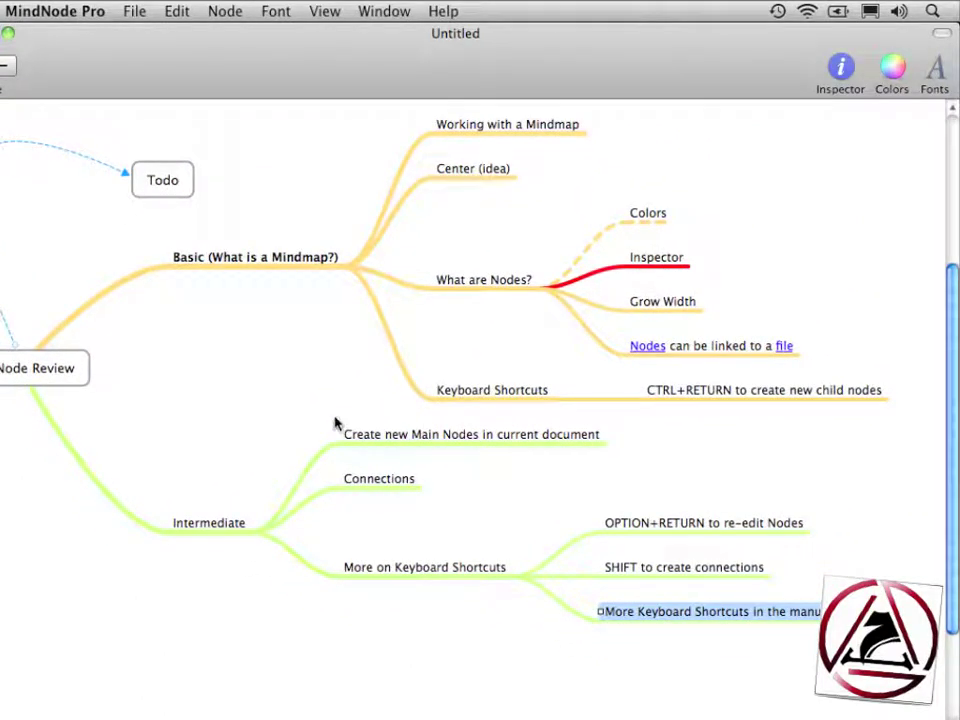
pyautogui.moveTo(369, 478); pyautogui.dragTo(367, 655)
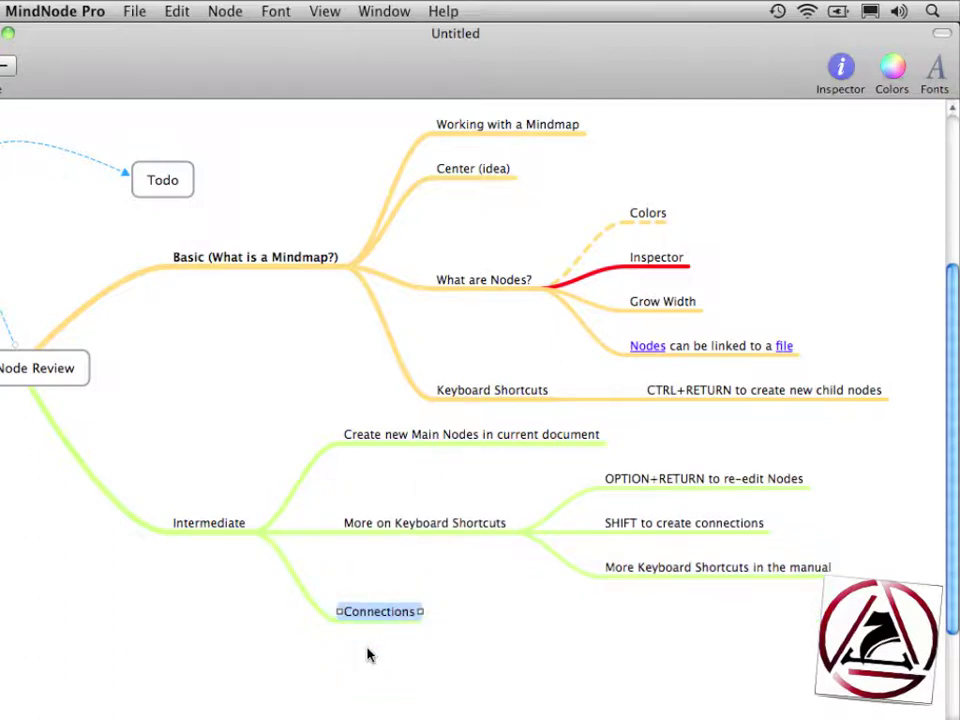
# Step: Move the "Connections" node back between "Create new Main Nodes in current document" and "More on Keyboard Shortcuts"
pyautogui.moveTo(418, 612); pyautogui.dragTo(453, 478)
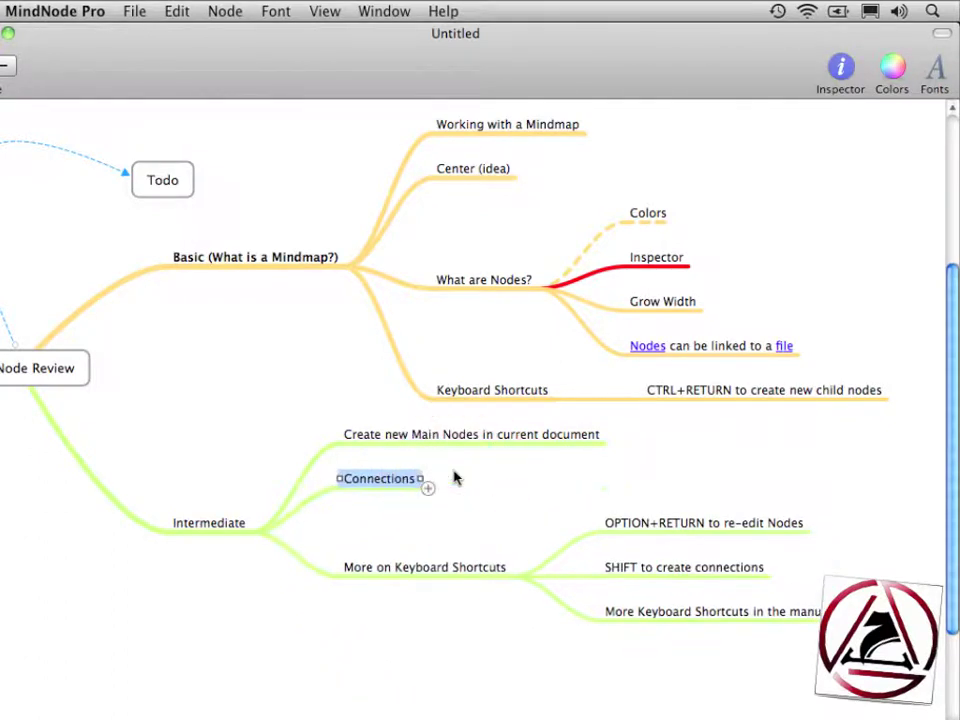
# Step: Add four child nodes to "Connections" and delete them again
pyautogui.click(427, 488)
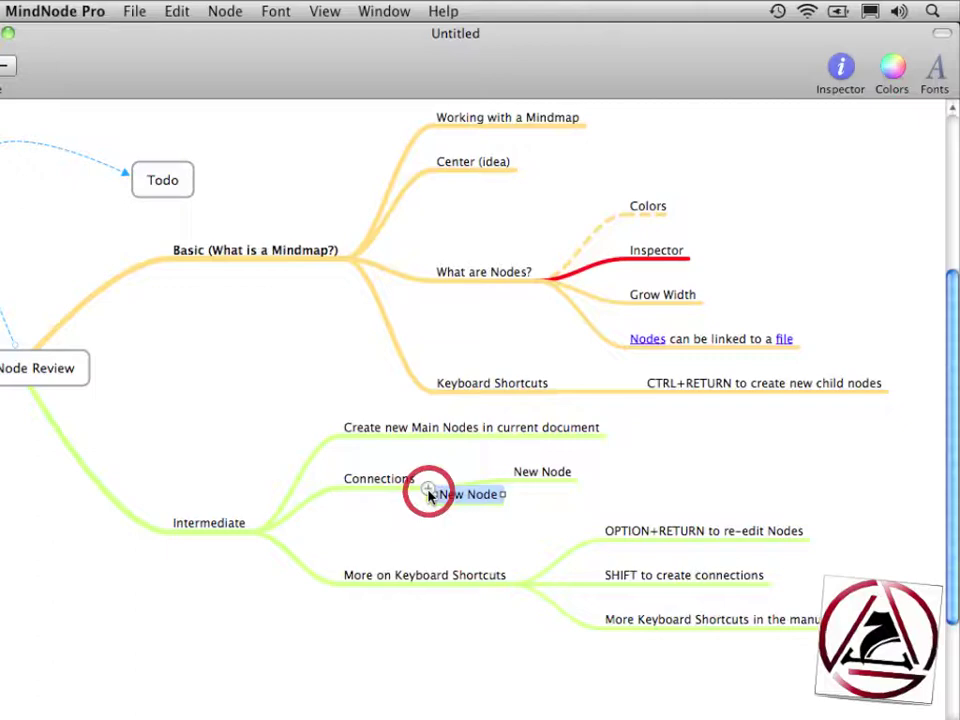
pyautogui.click(428, 490)
pyautogui.click(428, 490)
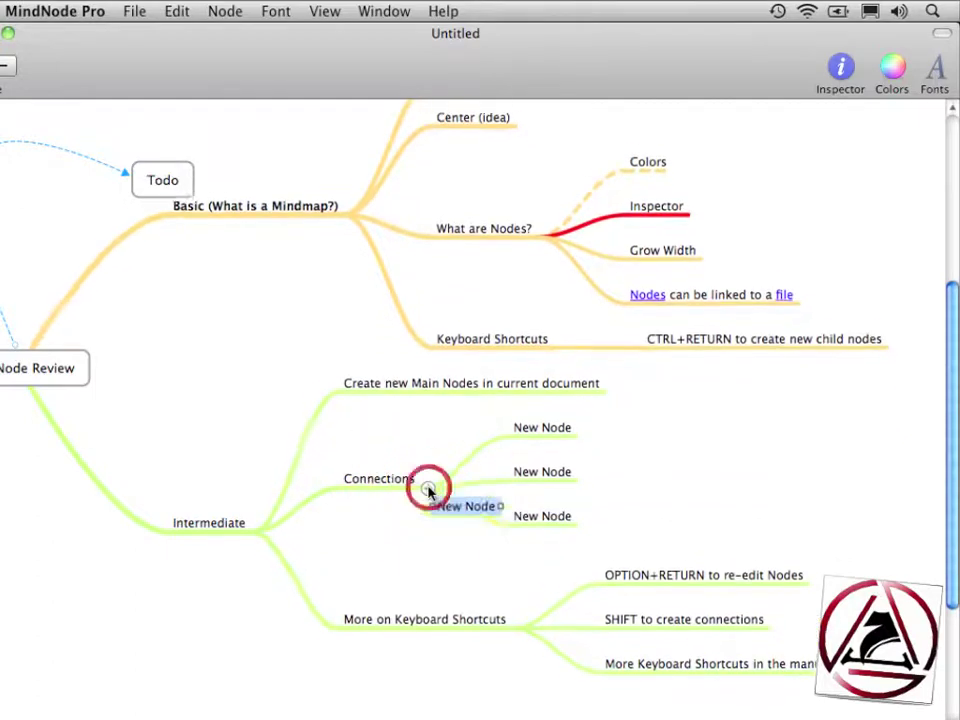
pyautogui.click(418, 551)
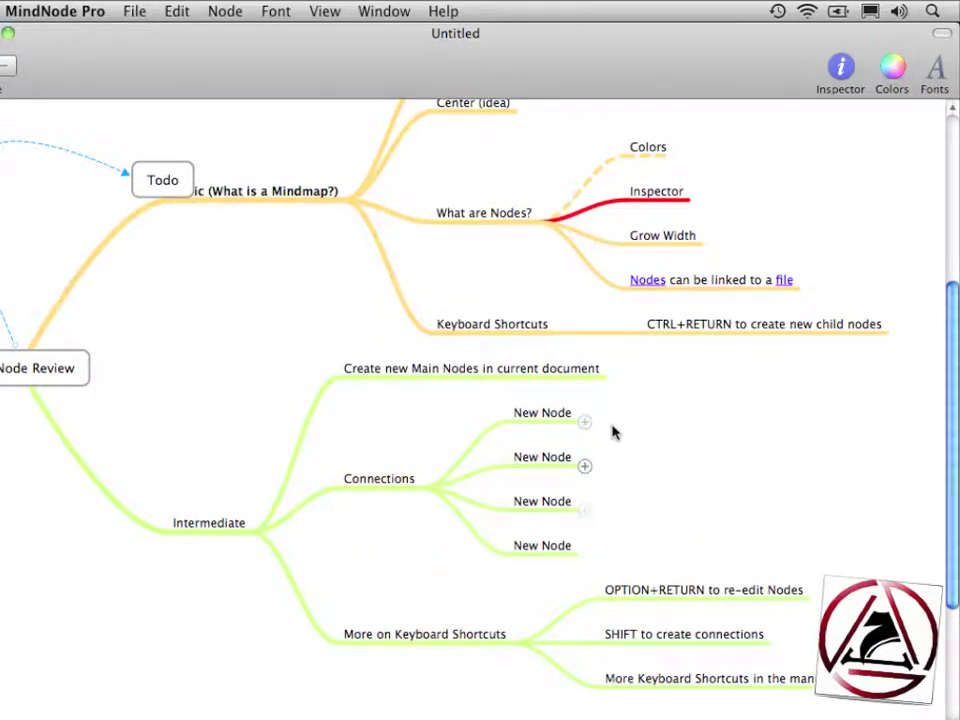
pyautogui.moveTo(614, 432); pyautogui.dragTo(514, 553)
pyautogui.press('BackSpace')
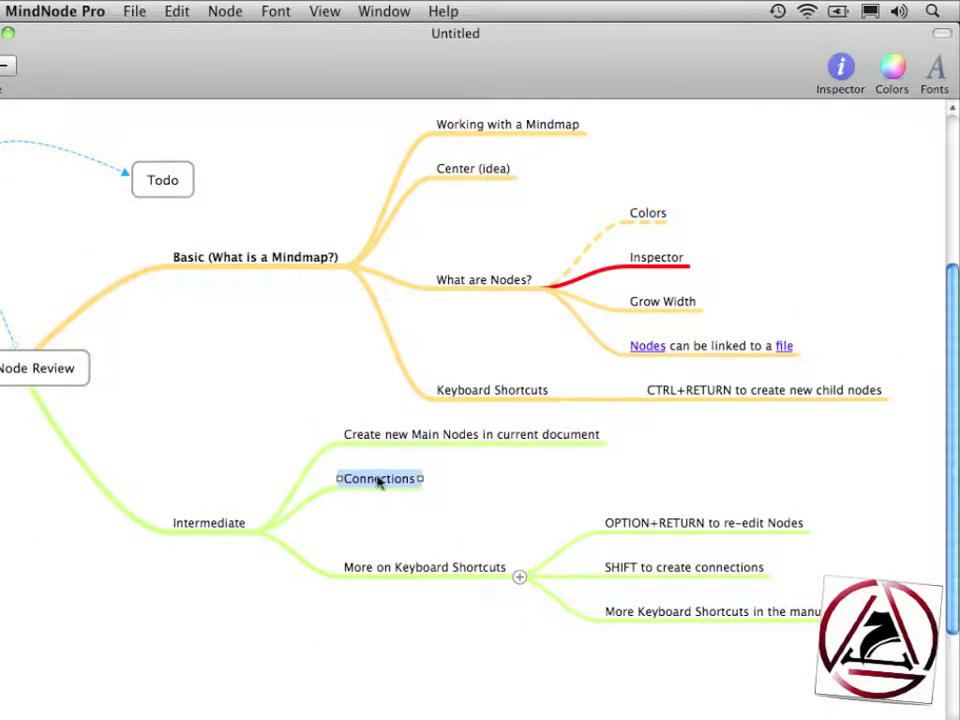
# Step: Save the mind map to the Desktop as "MindNode Review.mindnode" and bring up the "Digitale Wiese.mindnode" document
pyautogui.hscroll(-4, 254, 390)
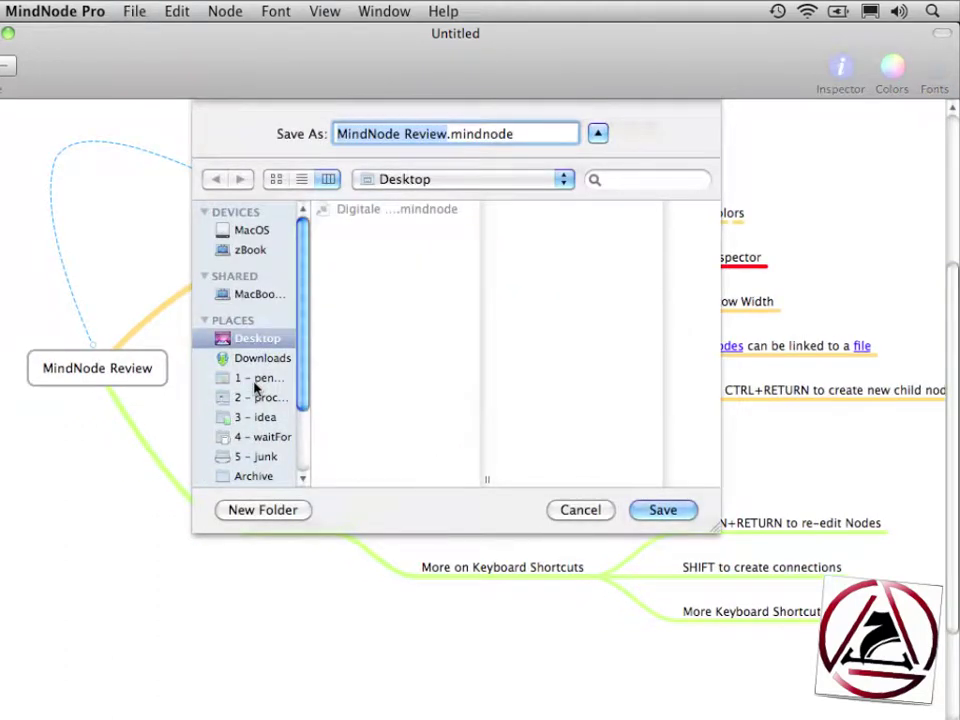
pyautogui.press('Escape')
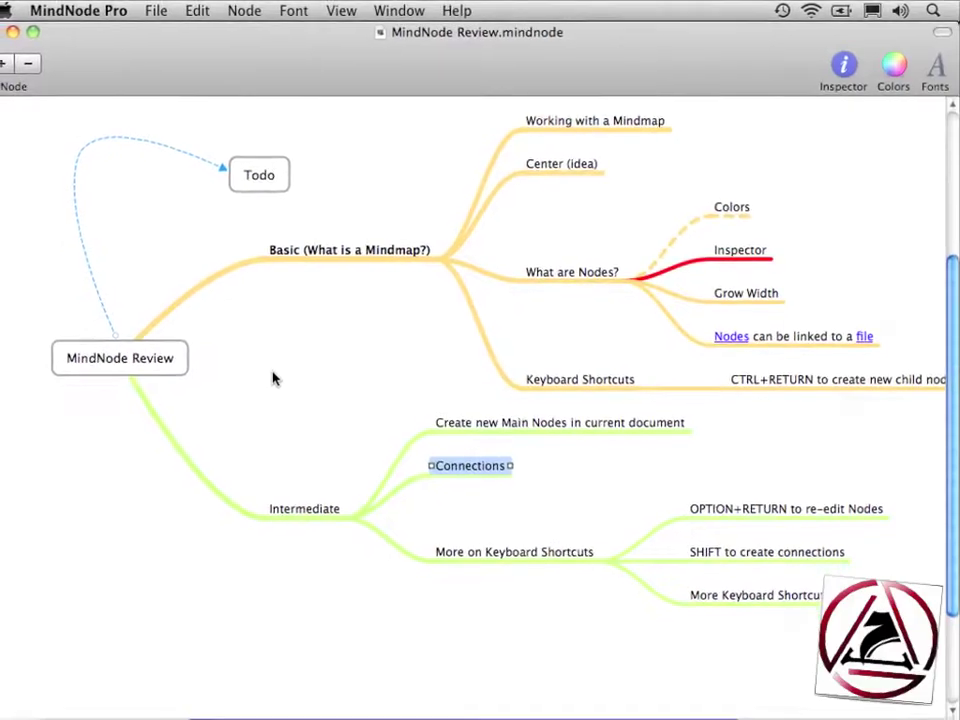
pyautogui.press('super+w')
pyautogui.doubleClick(880, 52)
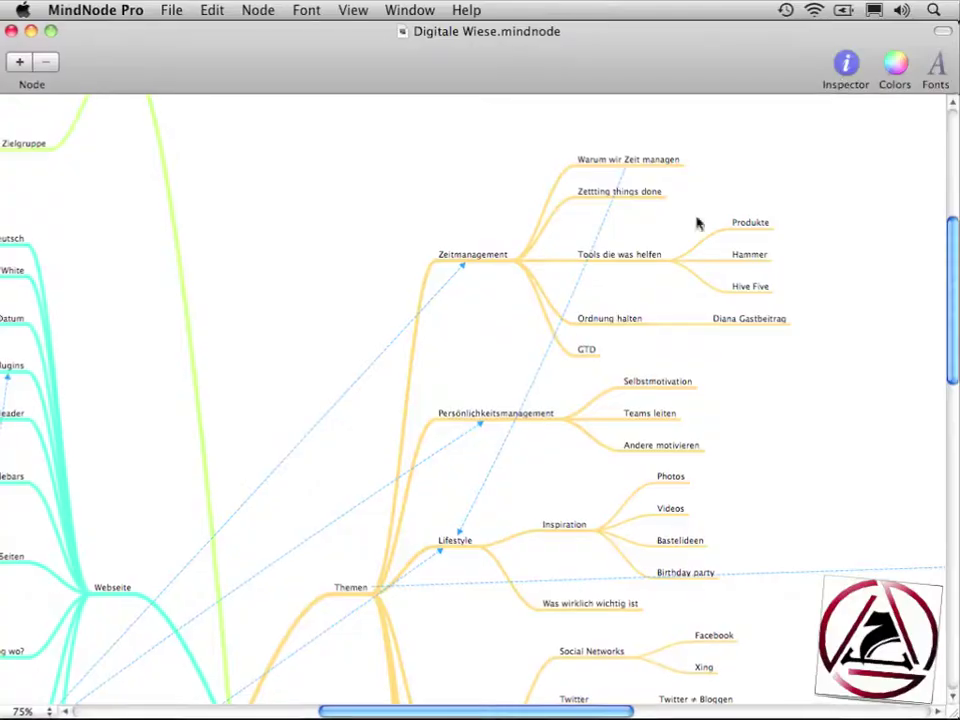
# Step: Survey the whole "Digitale Wiese" document and select the separate "Artikelideen" mind map with its left-hand branches
pyautogui.hscroll(-10, 480, 374)
pyautogui.scroll(5, 480, 374)
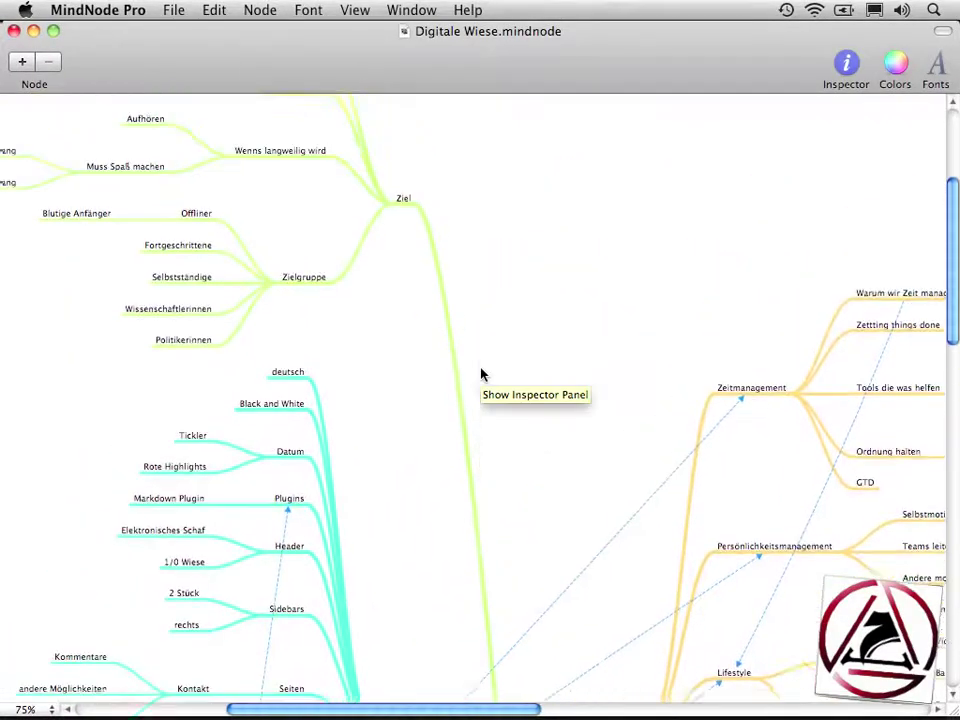
pyautogui.press('super+minus')
pyautogui.scroll(-5, 480, 374)
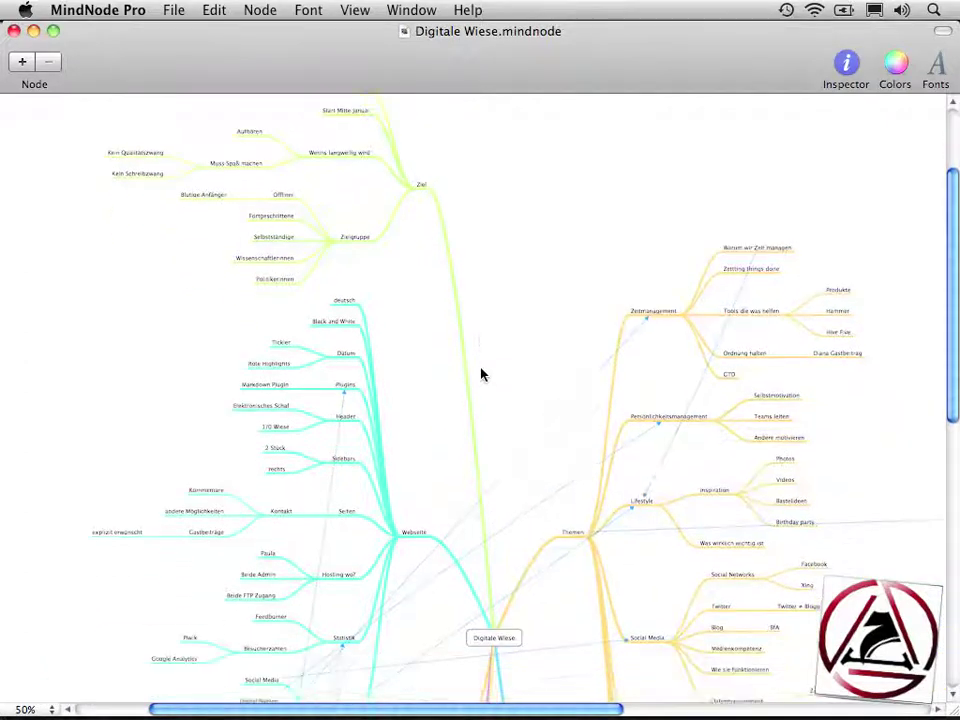
pyautogui.press('super+minus')
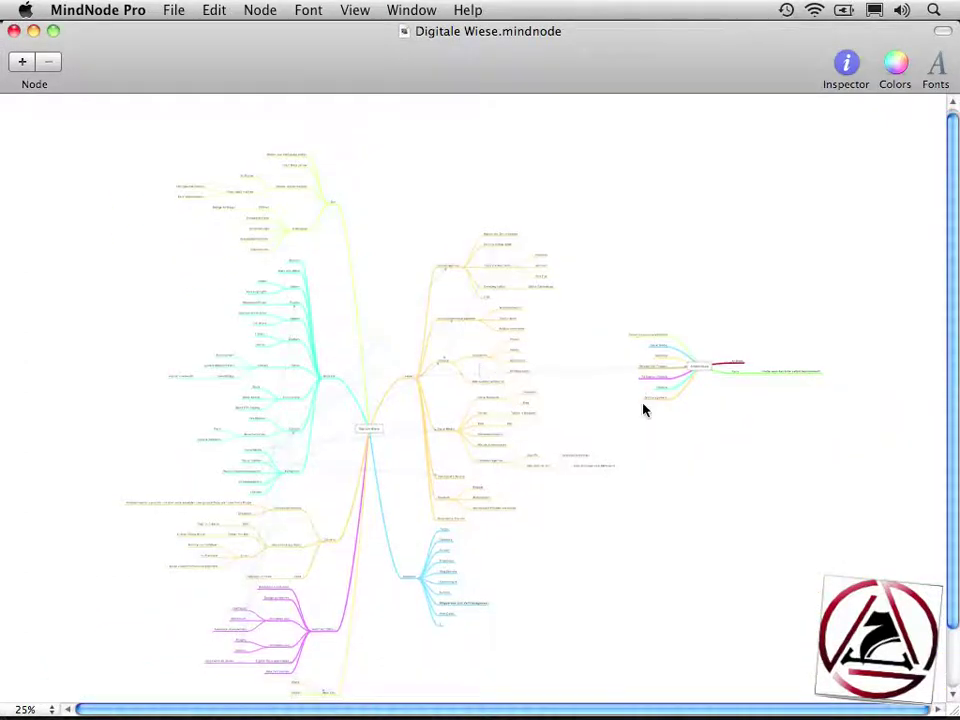
pyautogui.moveTo(601, 340); pyautogui.dragTo(823, 444)
pyautogui.press('super+plus')
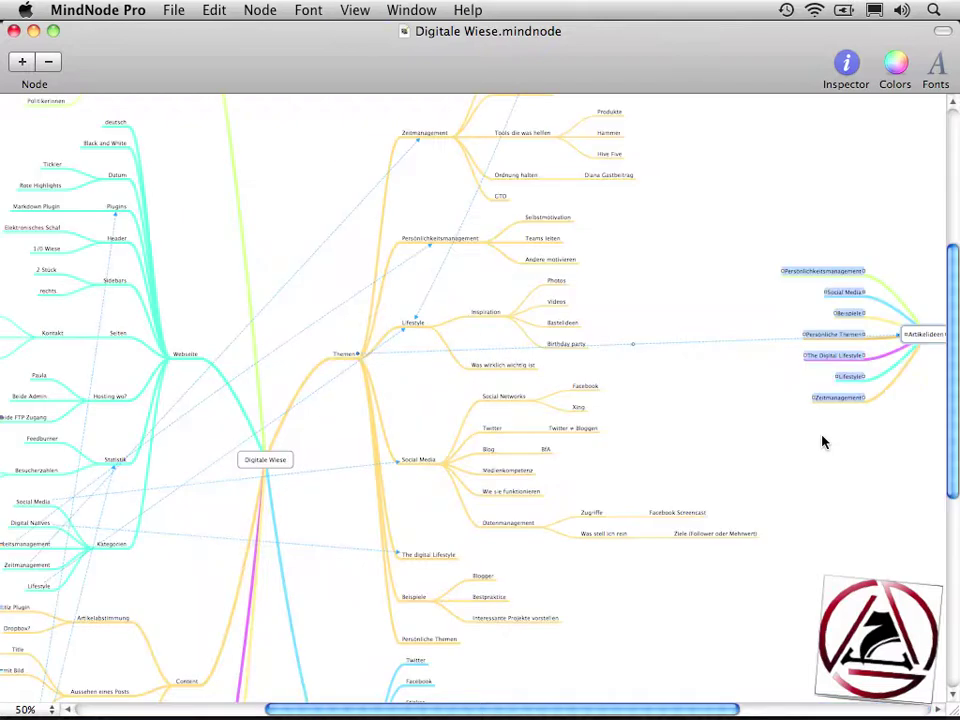
# Step: Examine the connection from the "Social Media" node under "Kategorien" to the one under "Themen", and the other cross-branch links
pyautogui.click(398, 418)
pyautogui.scroll(-5, 398, 418)
pyautogui.hscroll(-5, 398, 418)
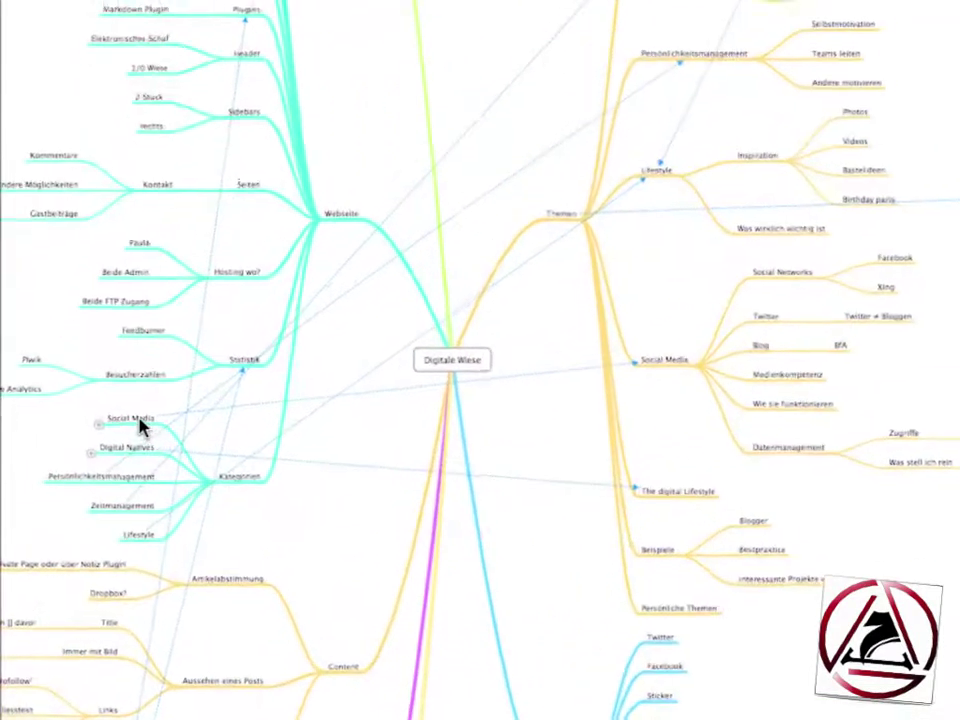
pyautogui.doubleClick(104, 452)
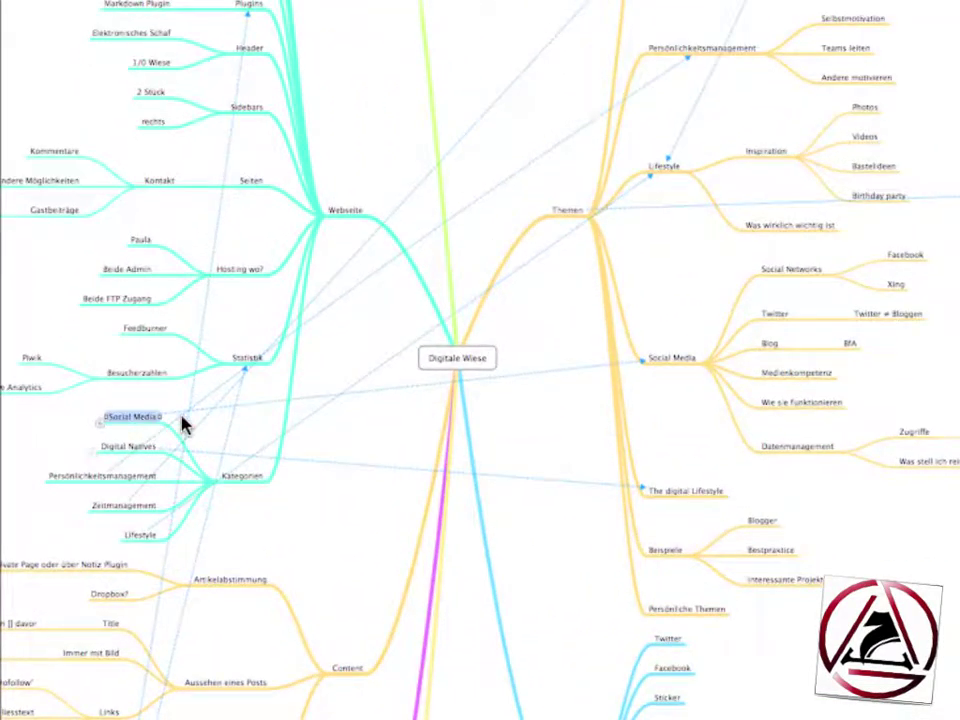
pyautogui.click(248, 409)
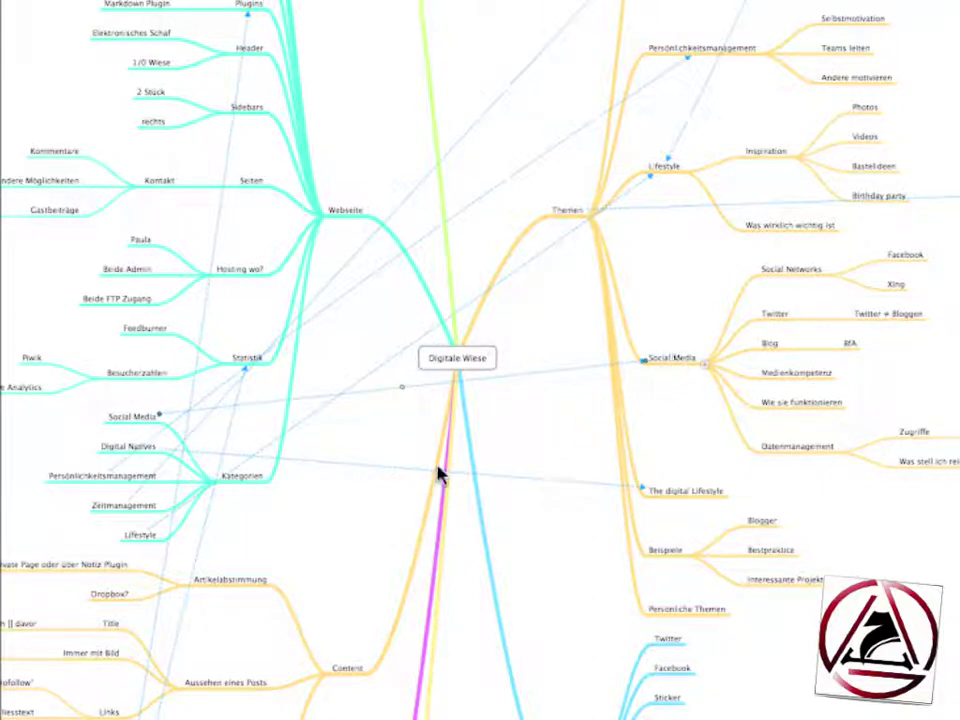
pyautogui.scroll(5, 439, 471)
pyautogui.hscroll(-4, 439, 471)
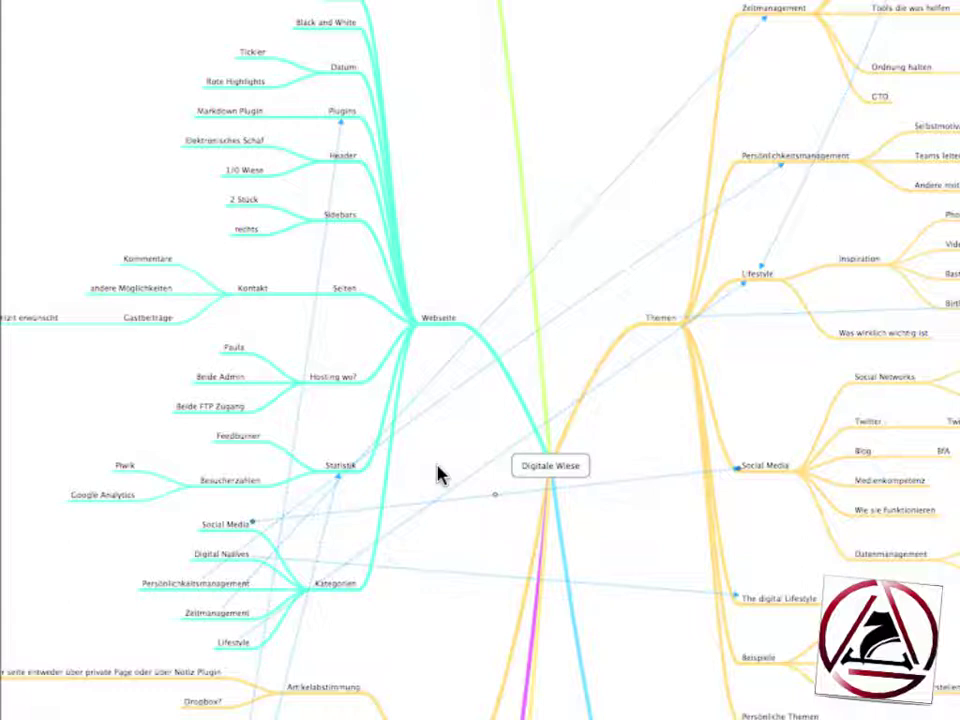
pyautogui.hscroll(10, 437, 474)
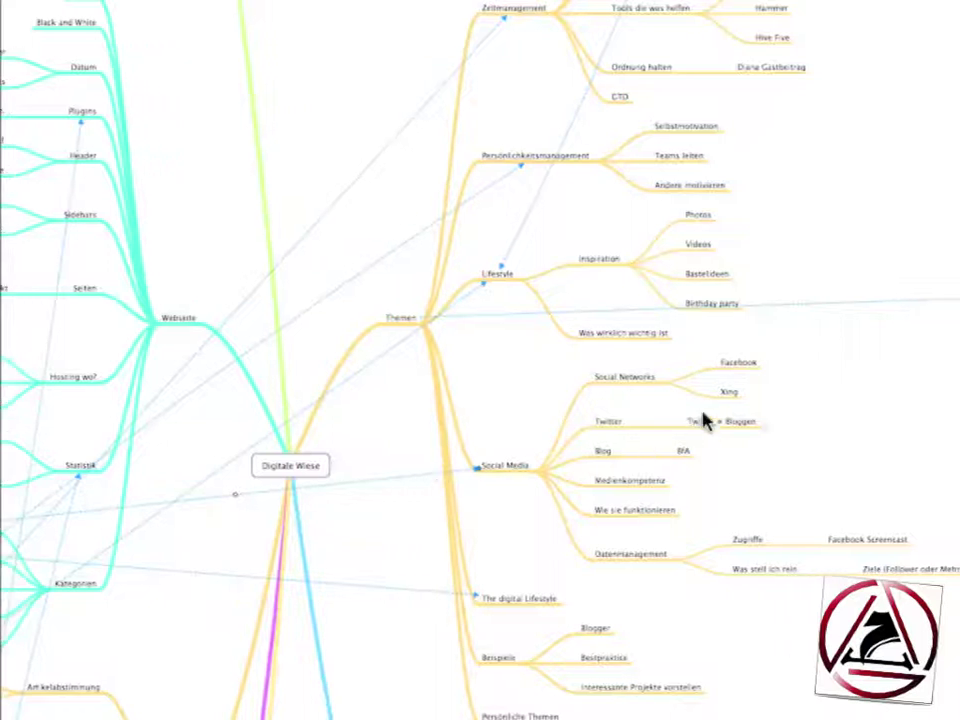
# Step: Create a connection from "Was wirklich wichtig ist" to a new main node in the empty area below the "Artikelideen" map
pyautogui.press('shift')
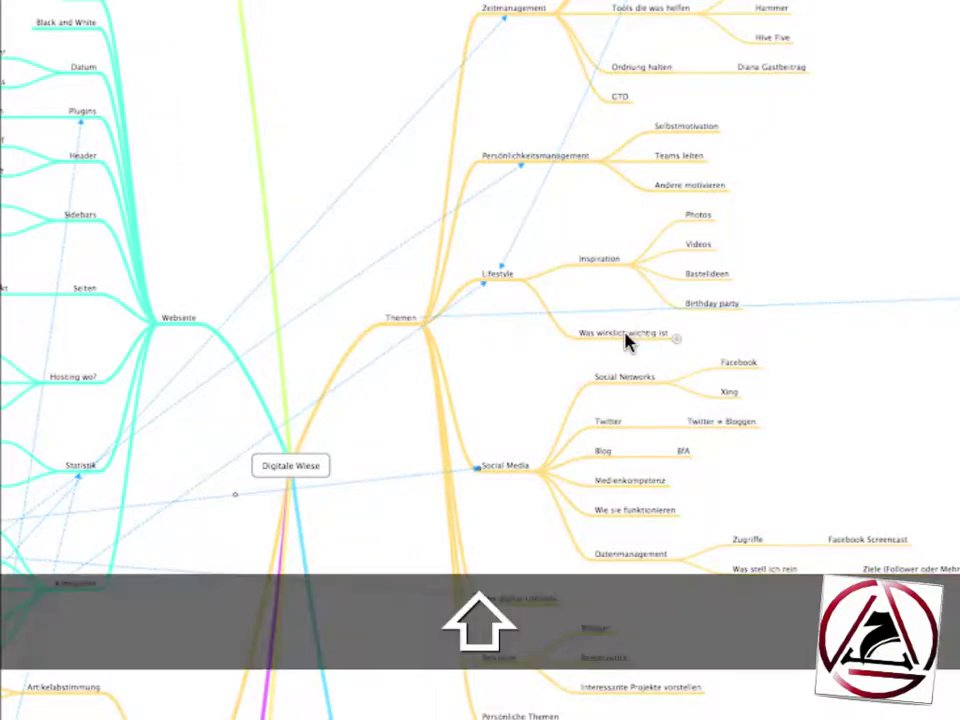
pyautogui.moveTo(627, 341)
pyautogui.mouseDown()
pyautogui.moveTo(431, 311)
pyautogui.moveTo(436, 270)
pyautogui.moveTo(711, 403)
pyautogui.moveTo(757, 508)
pyautogui.mouseUp()
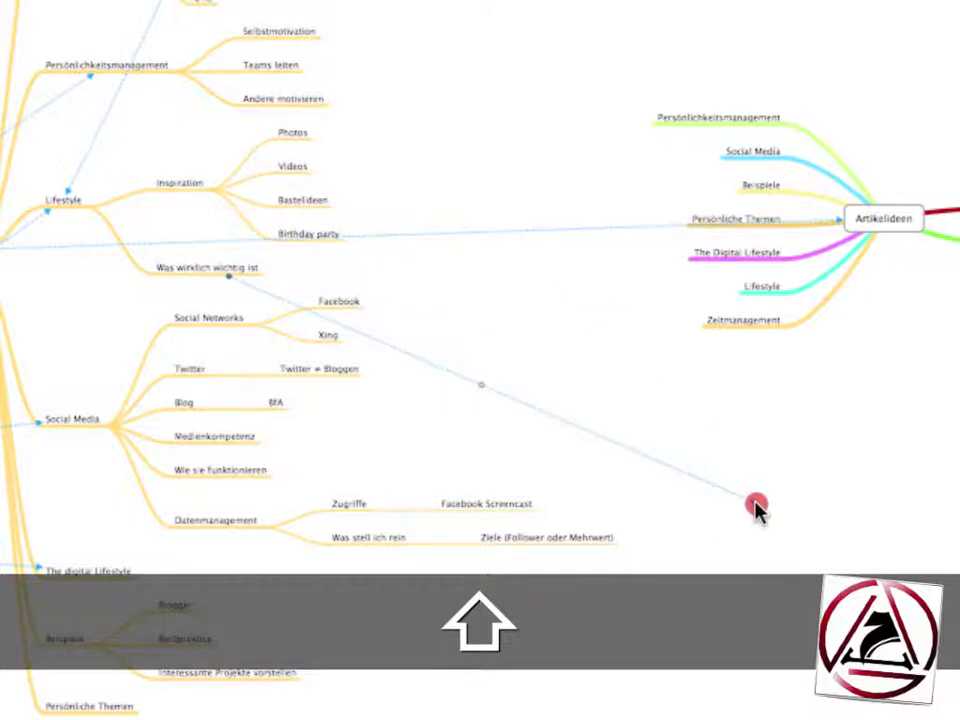
pyautogui.moveTo(757, 508); pyautogui.dragTo(757, 508)
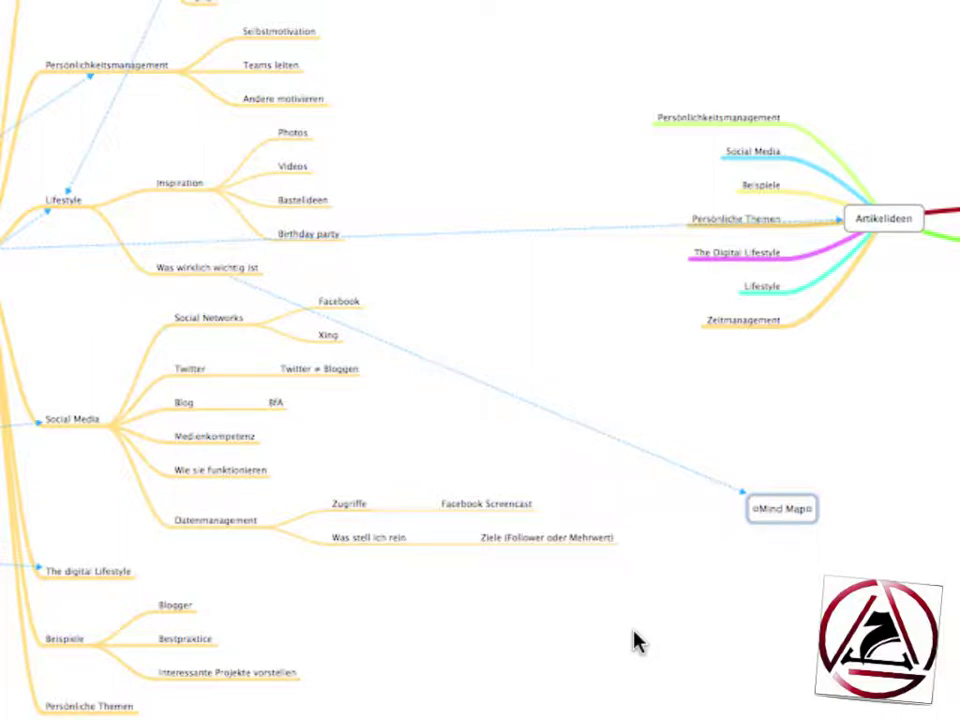
# Step: Switch to the web browser with the MindNode Pro website
pyautogui.press('super+Tab')
pyautogui.press('super+Tab')
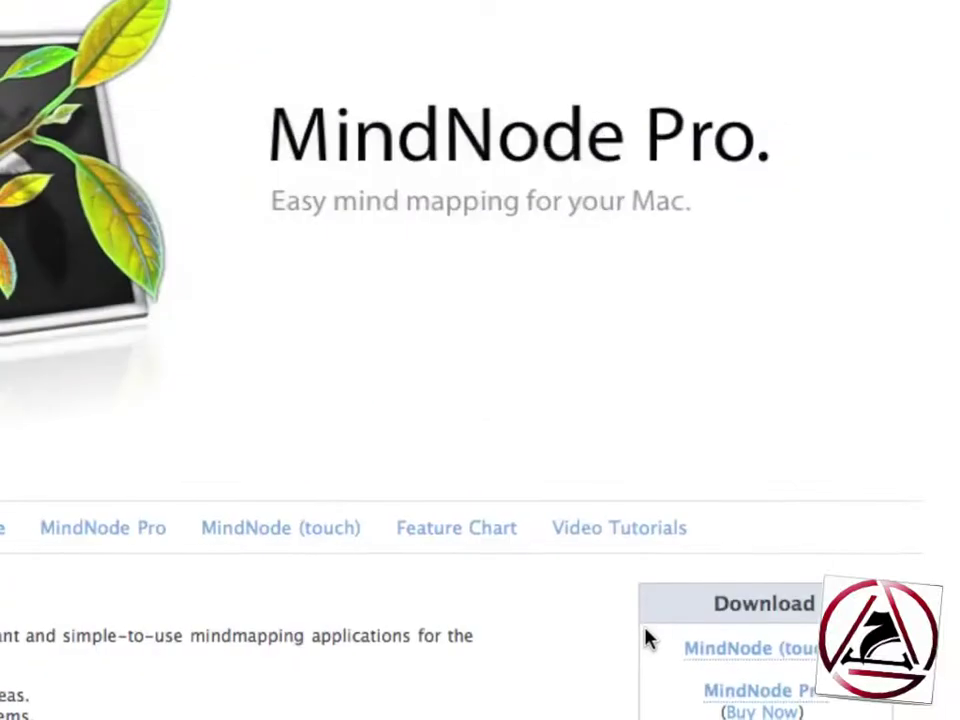